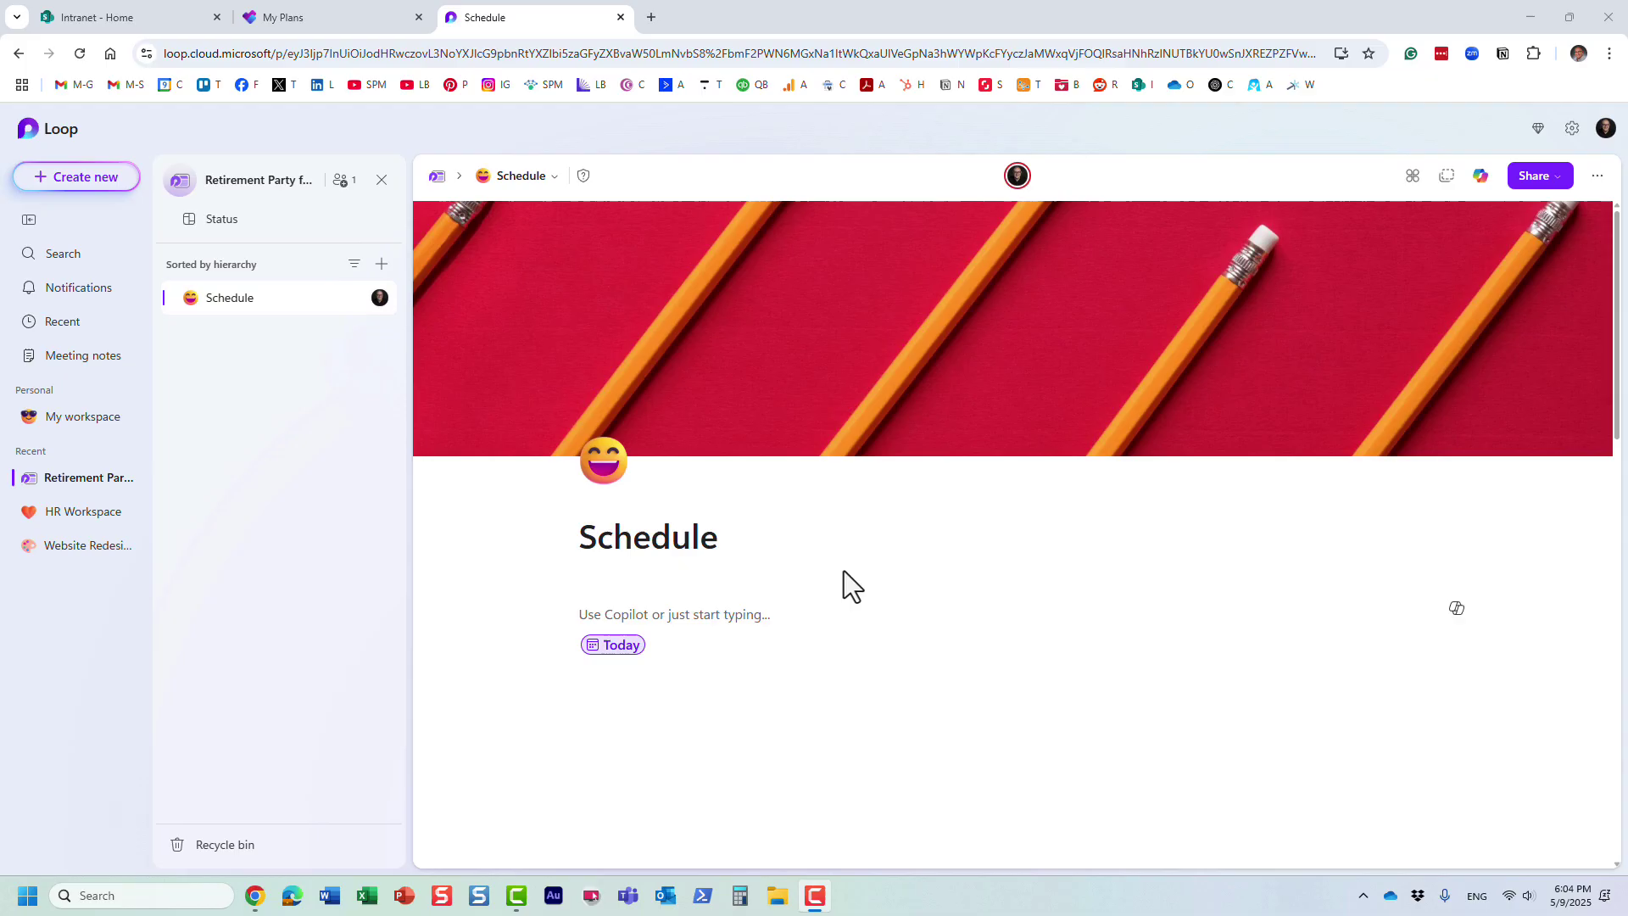
# Step: Open the onboarding plan's board in Planner from the intranet and close the My Plans tab
pyautogui.click(121, 17)
pyautogui.click(19, 123)
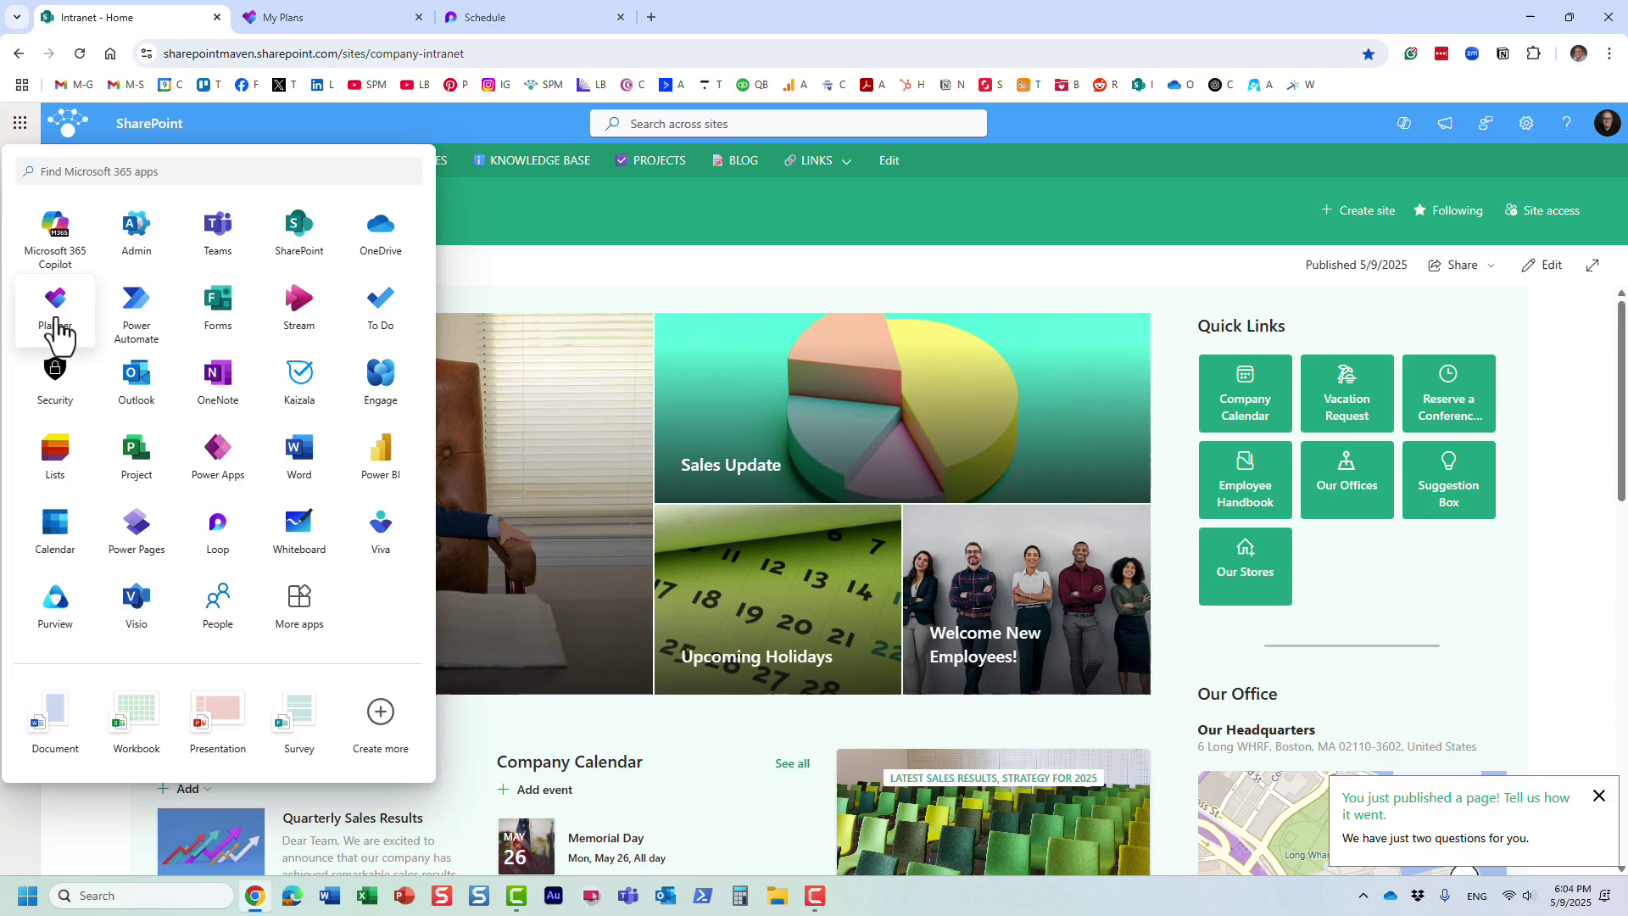
pyautogui.click(52, 330)
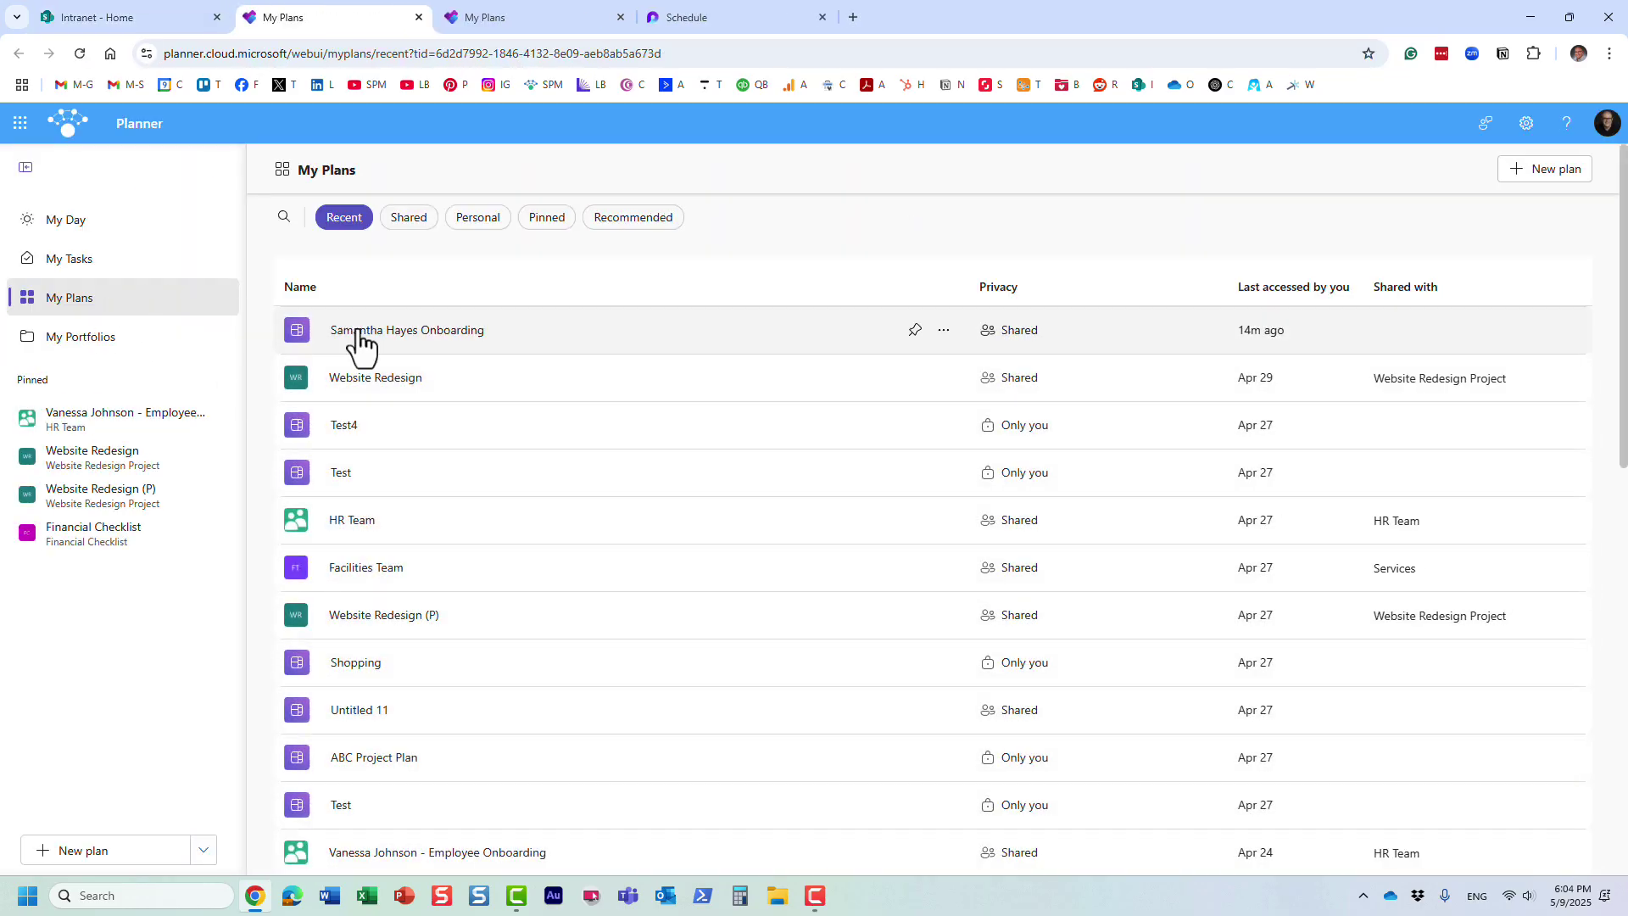
pyautogui.click(465, 333)
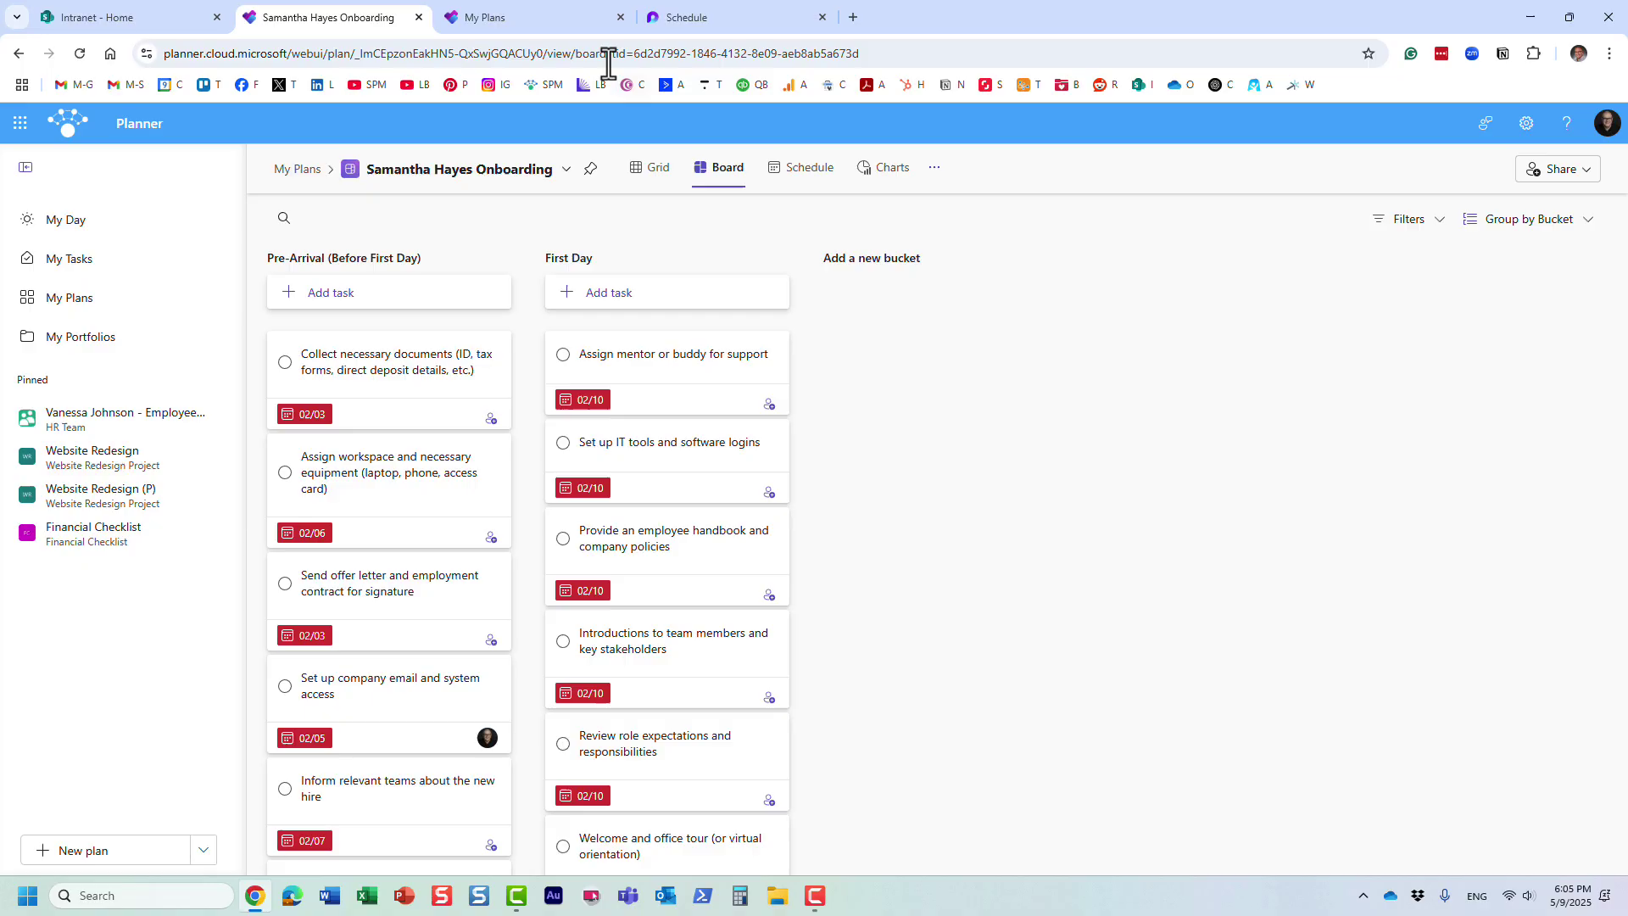
pyautogui.middleClick(602, 24)
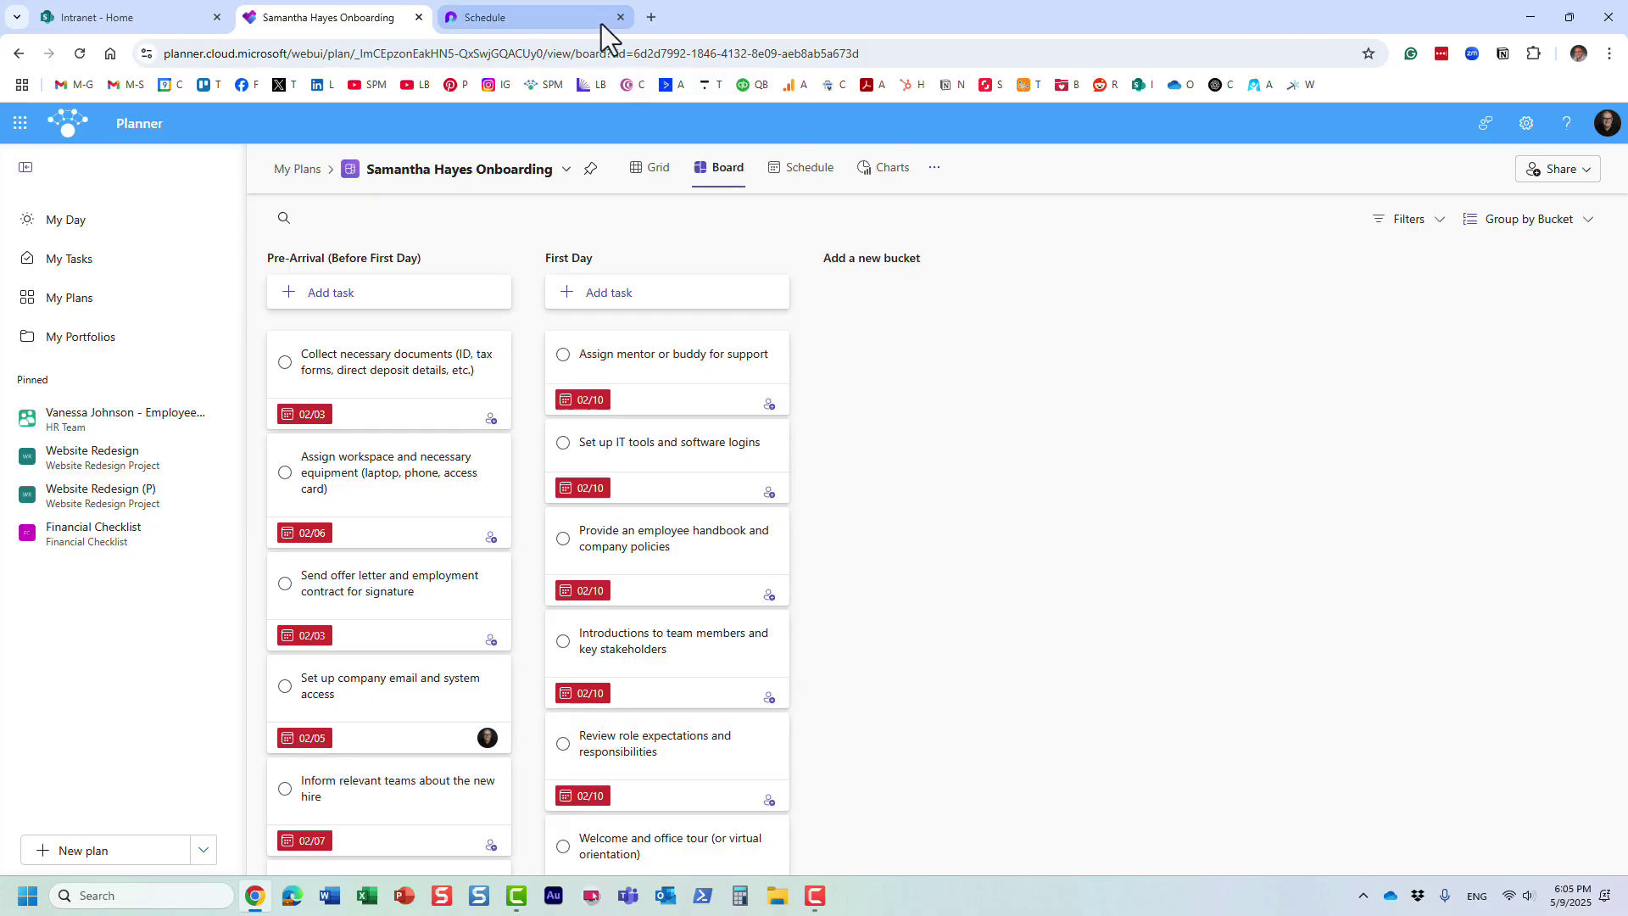
# Step: Add a new page titled 'Party Tasks' to the retirement party workspace
pyautogui.click(551, 34)
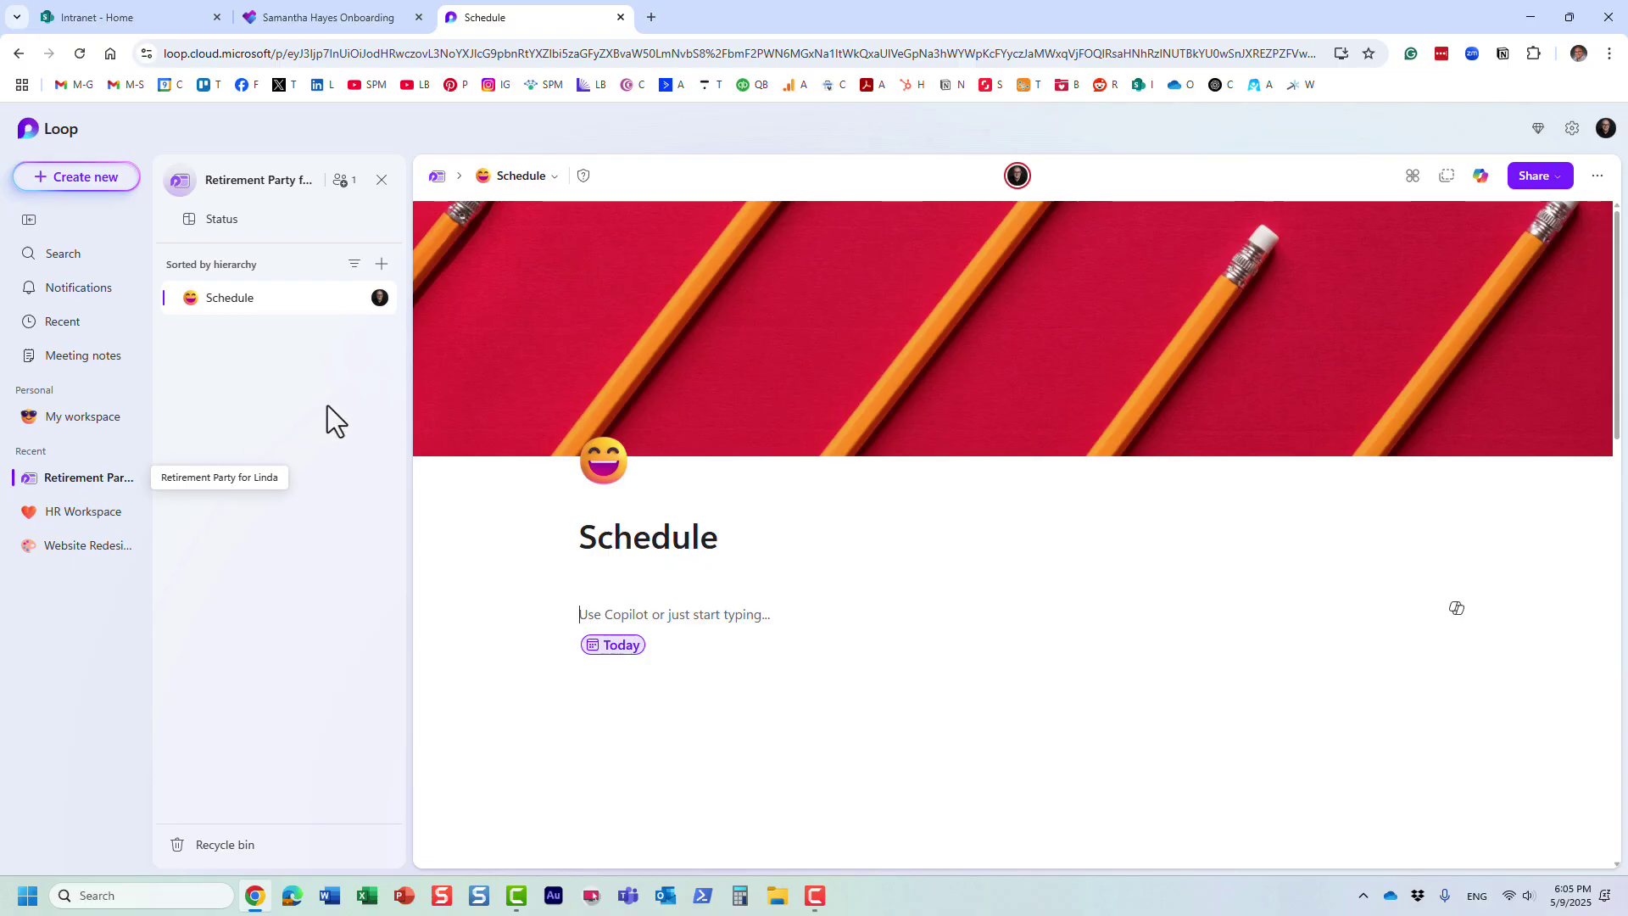
pyautogui.click(382, 266)
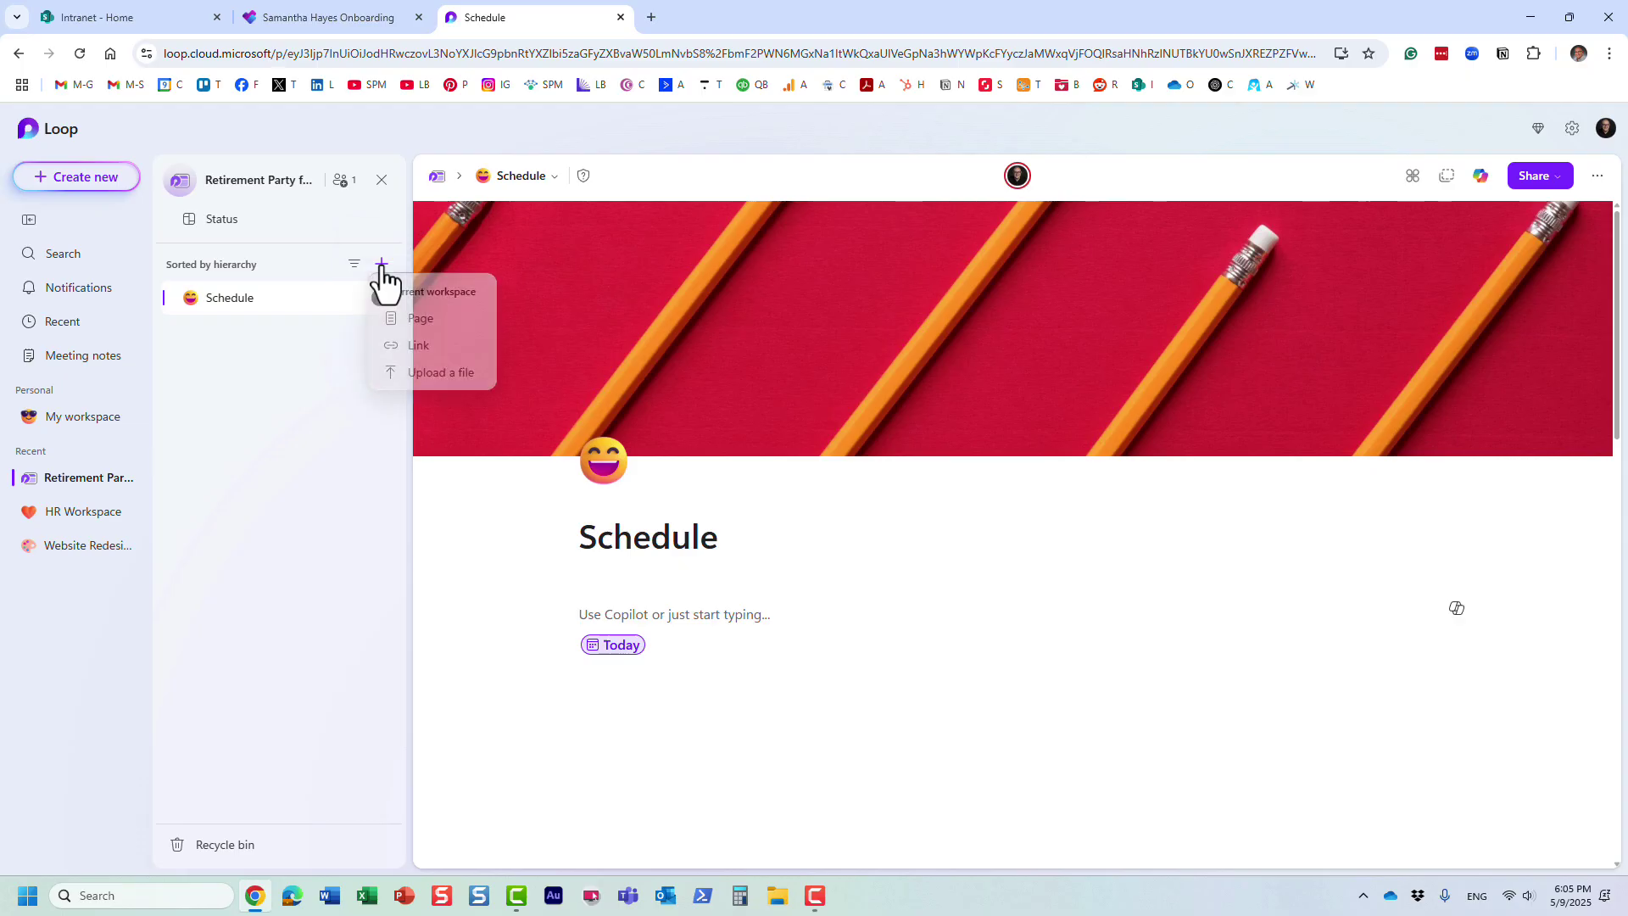
pyautogui.click(415, 323)
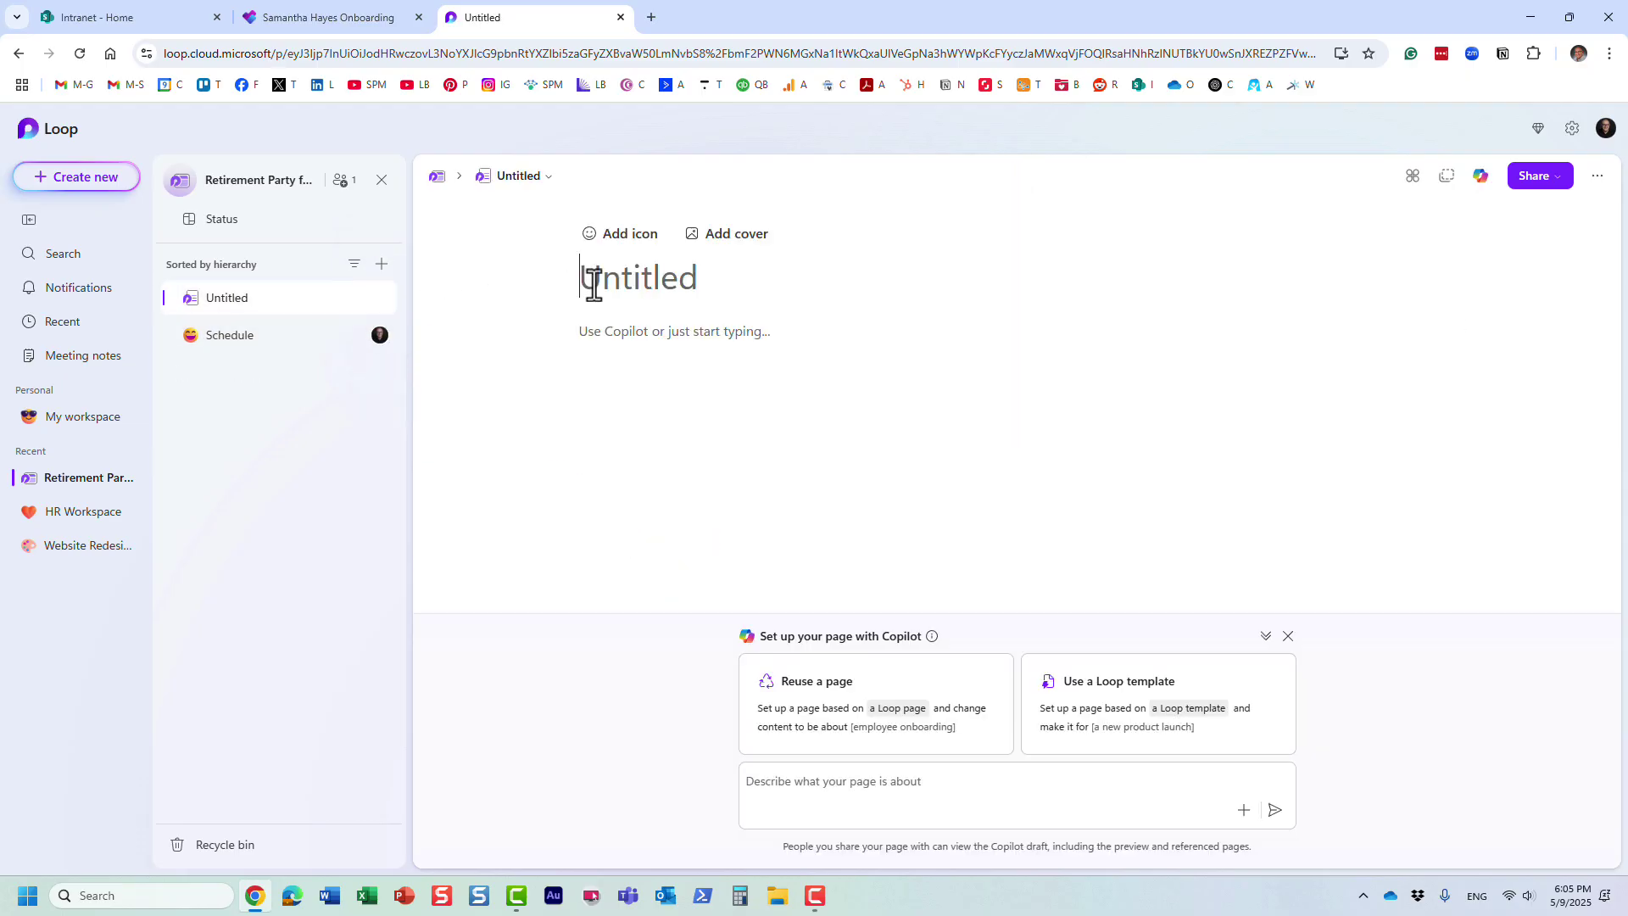
pyautogui.write('Party Tasks')
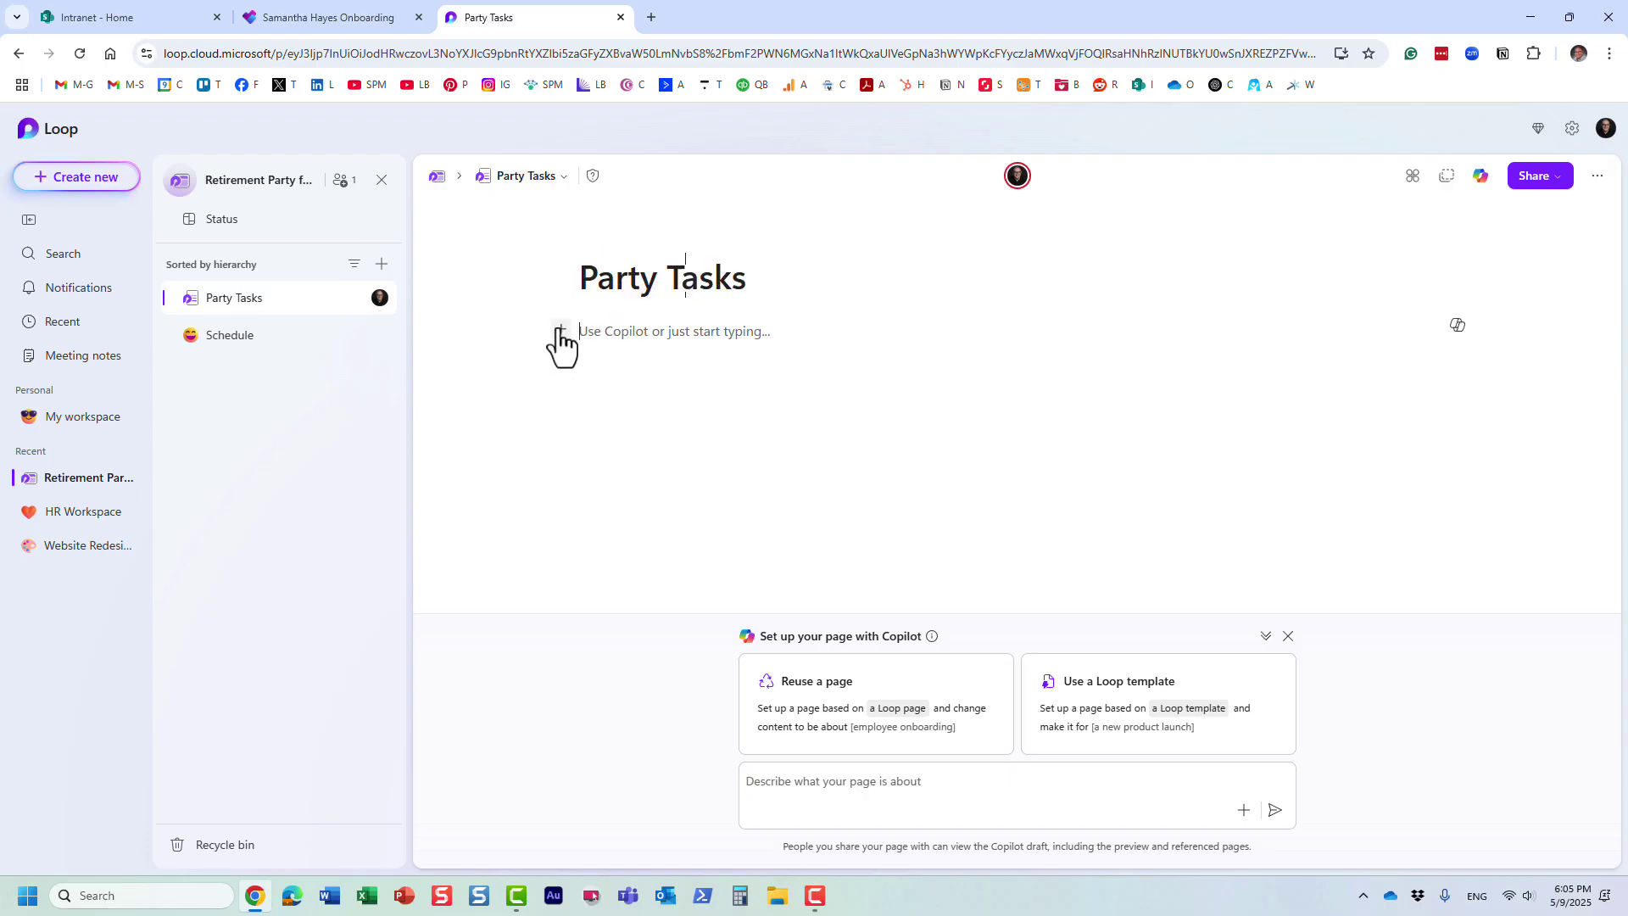
pyautogui.click(561, 330)
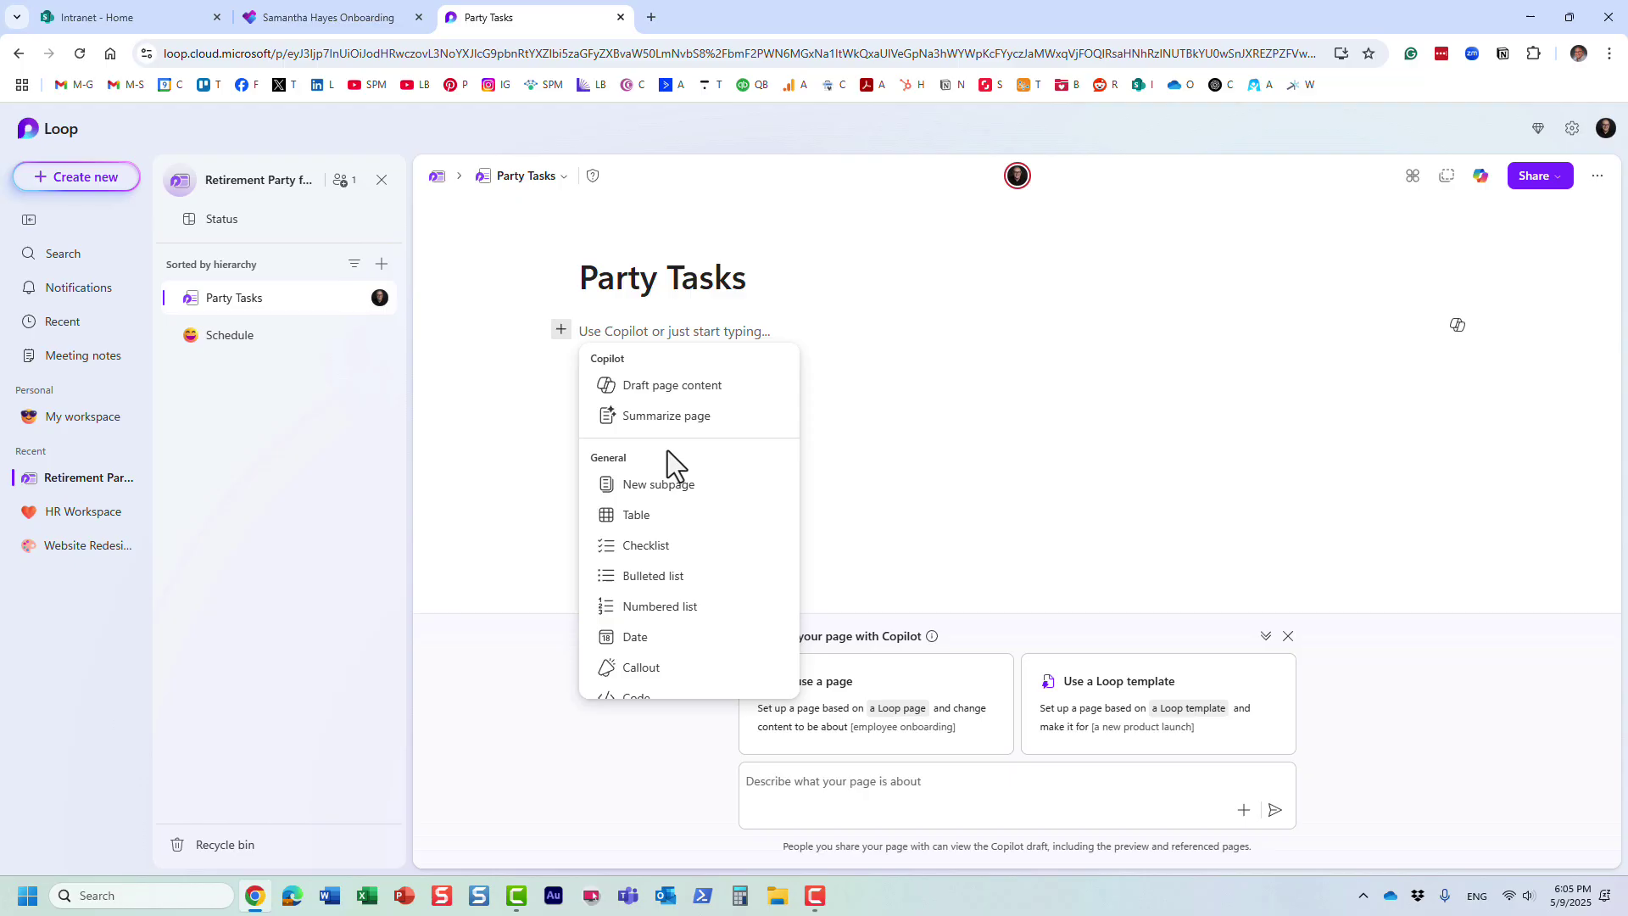
pyautogui.scroll(-3, 664, 468)
pyautogui.scroll(-4, 664, 469)
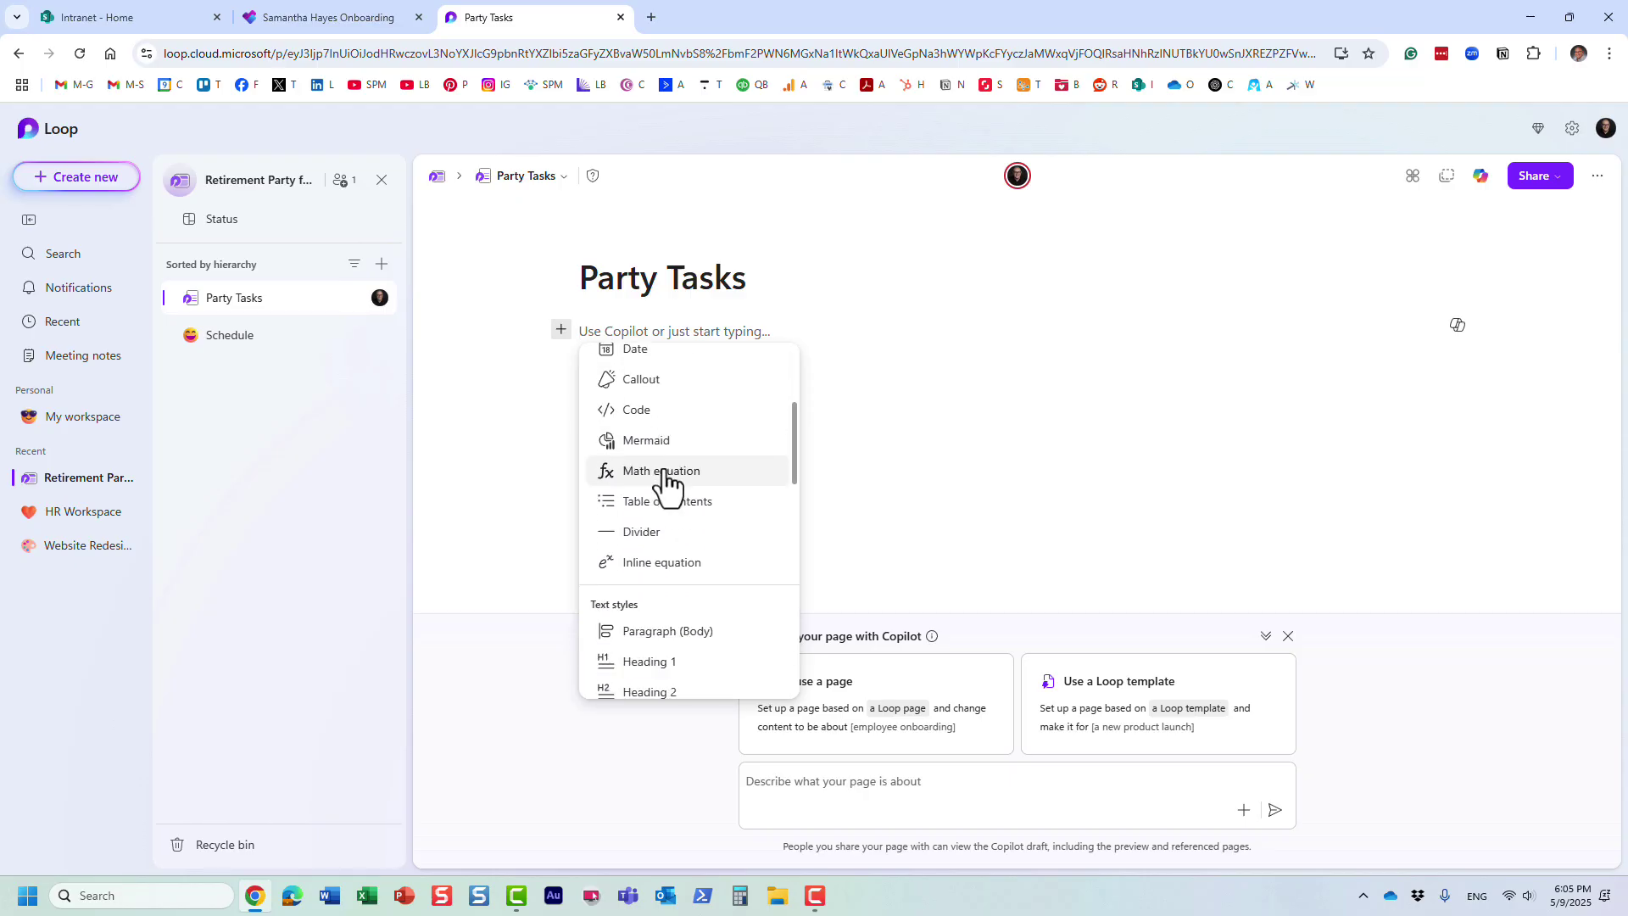
pyautogui.scroll(-2, 663, 479)
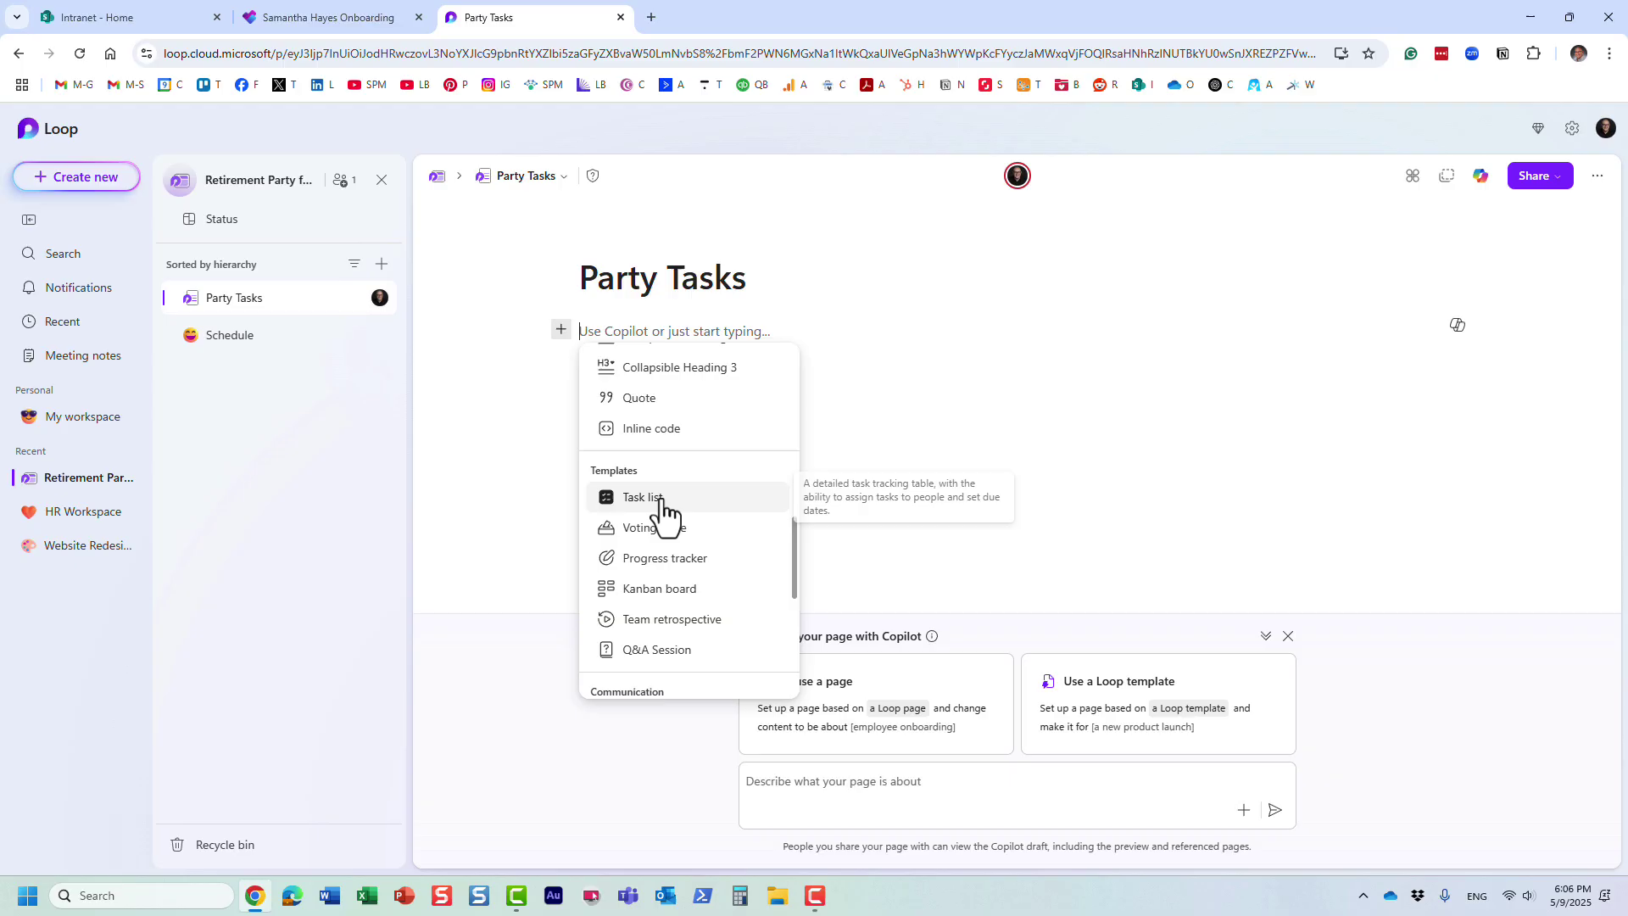
pyautogui.click(681, 607)
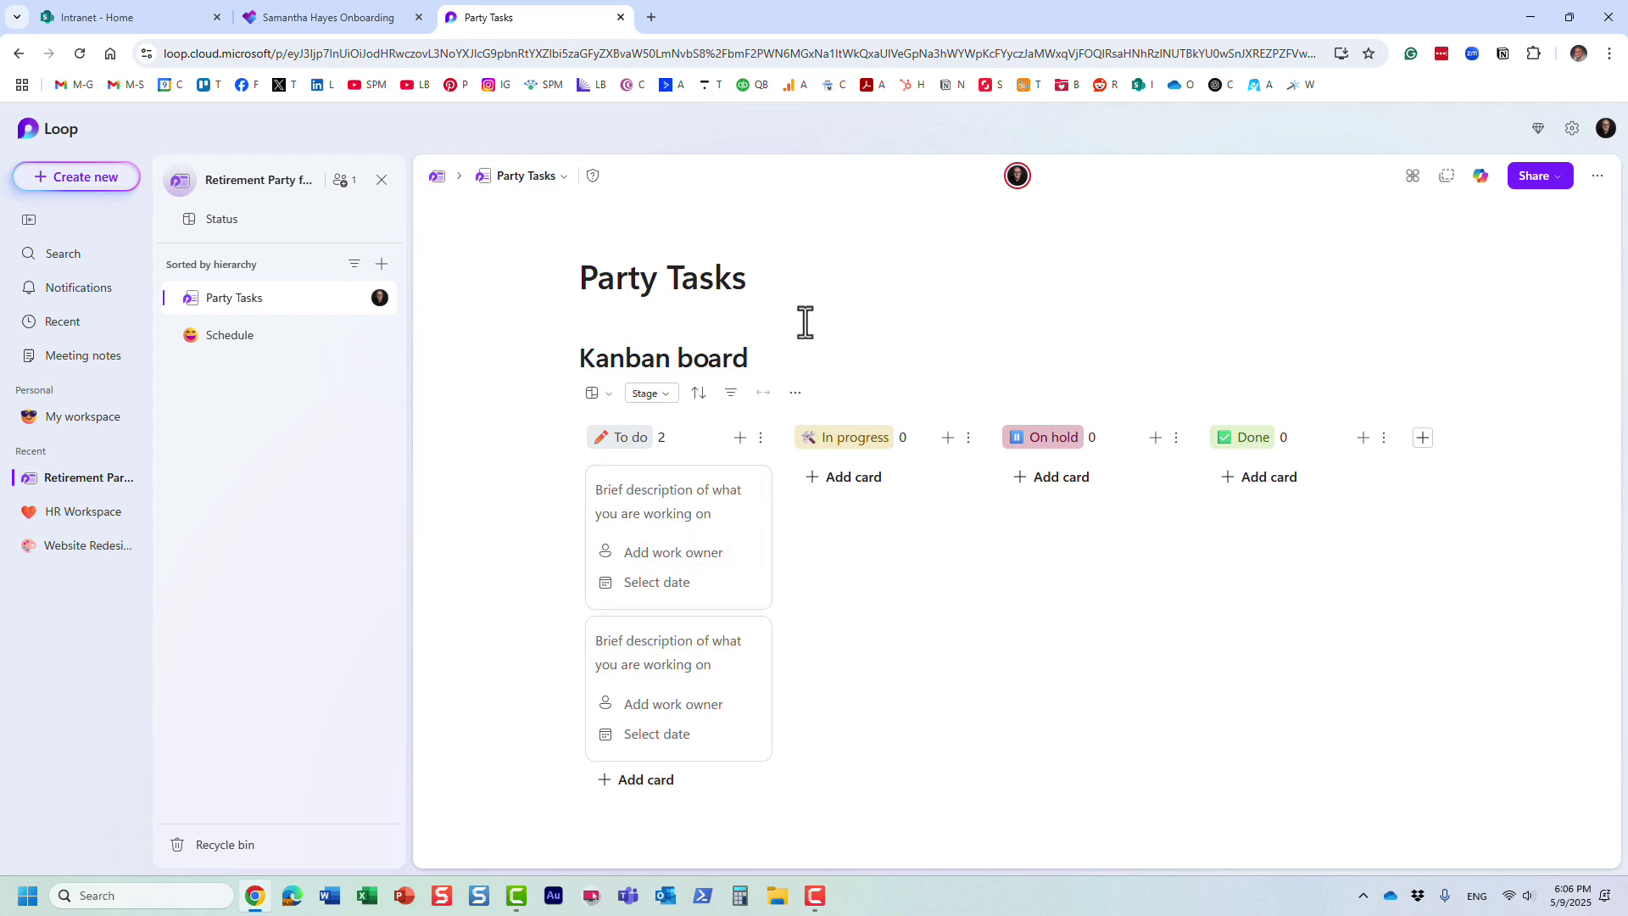
pyautogui.click(778, 282)
pyautogui.press('Return')
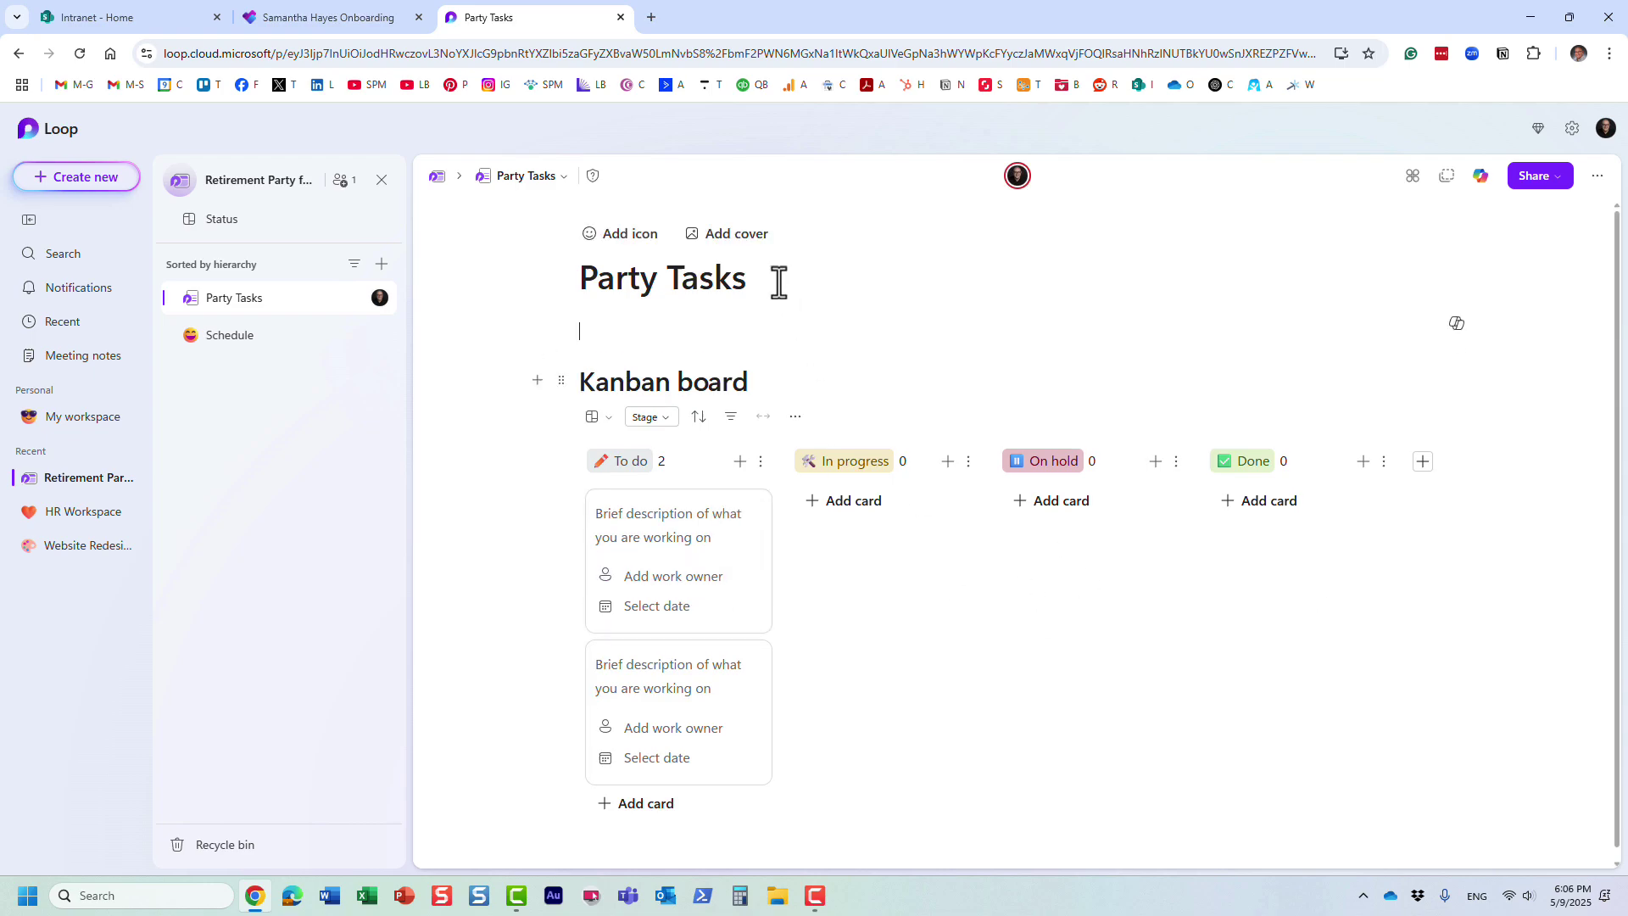
pyautogui.hotkey('ctrl', 'v')
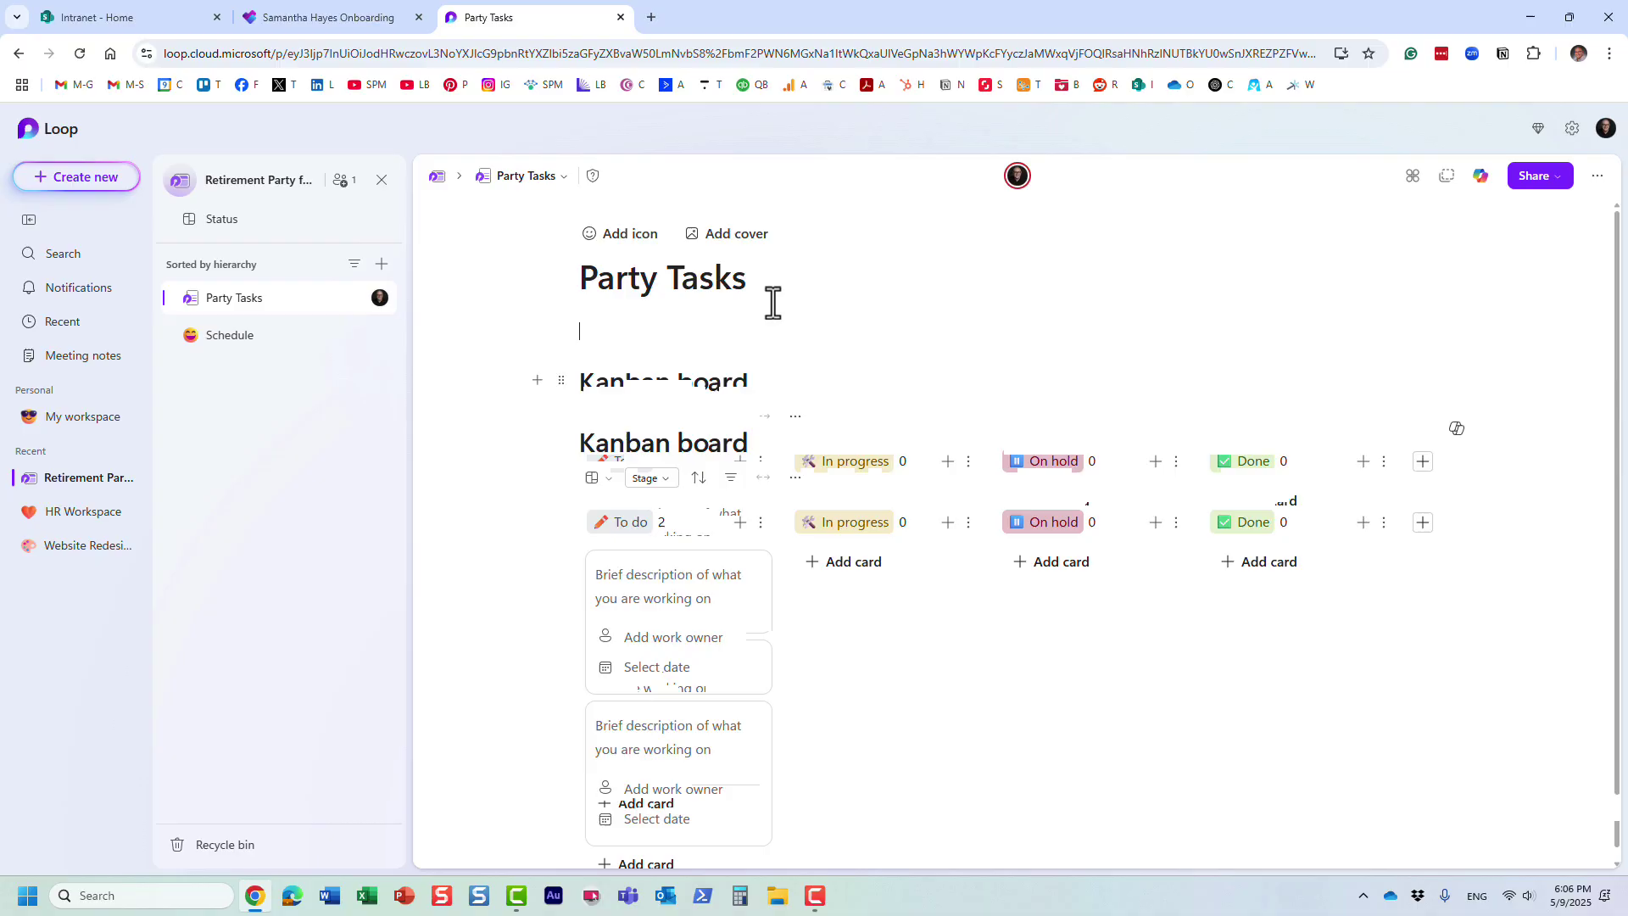
pyautogui.click(560, 449)
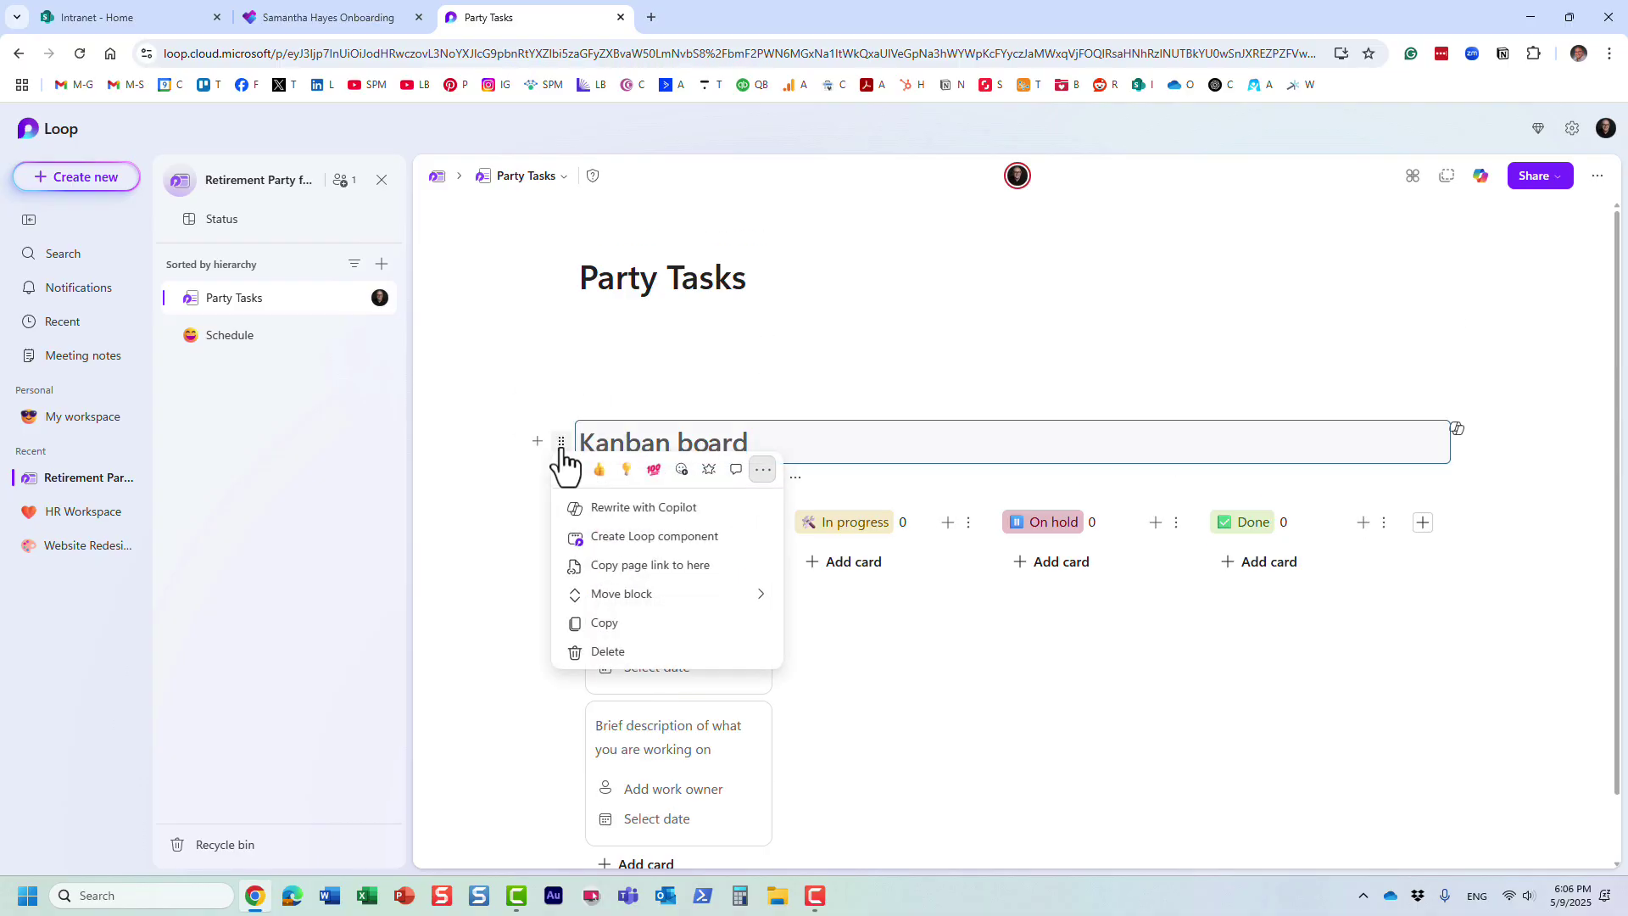
pyautogui.click(634, 653)
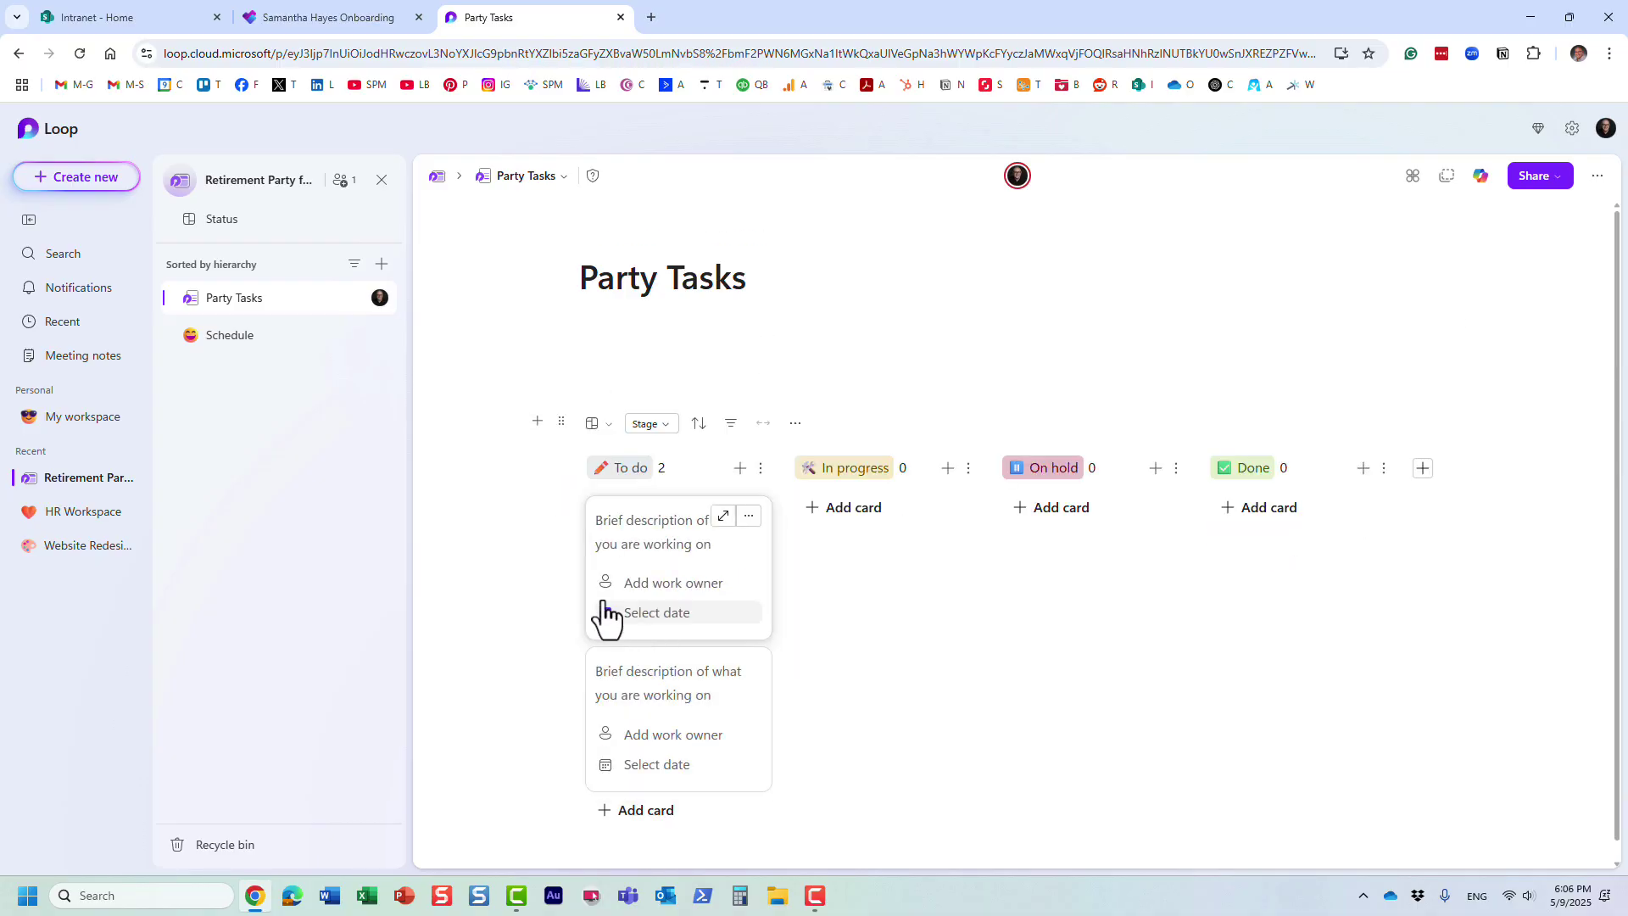
pyautogui.click(562, 424)
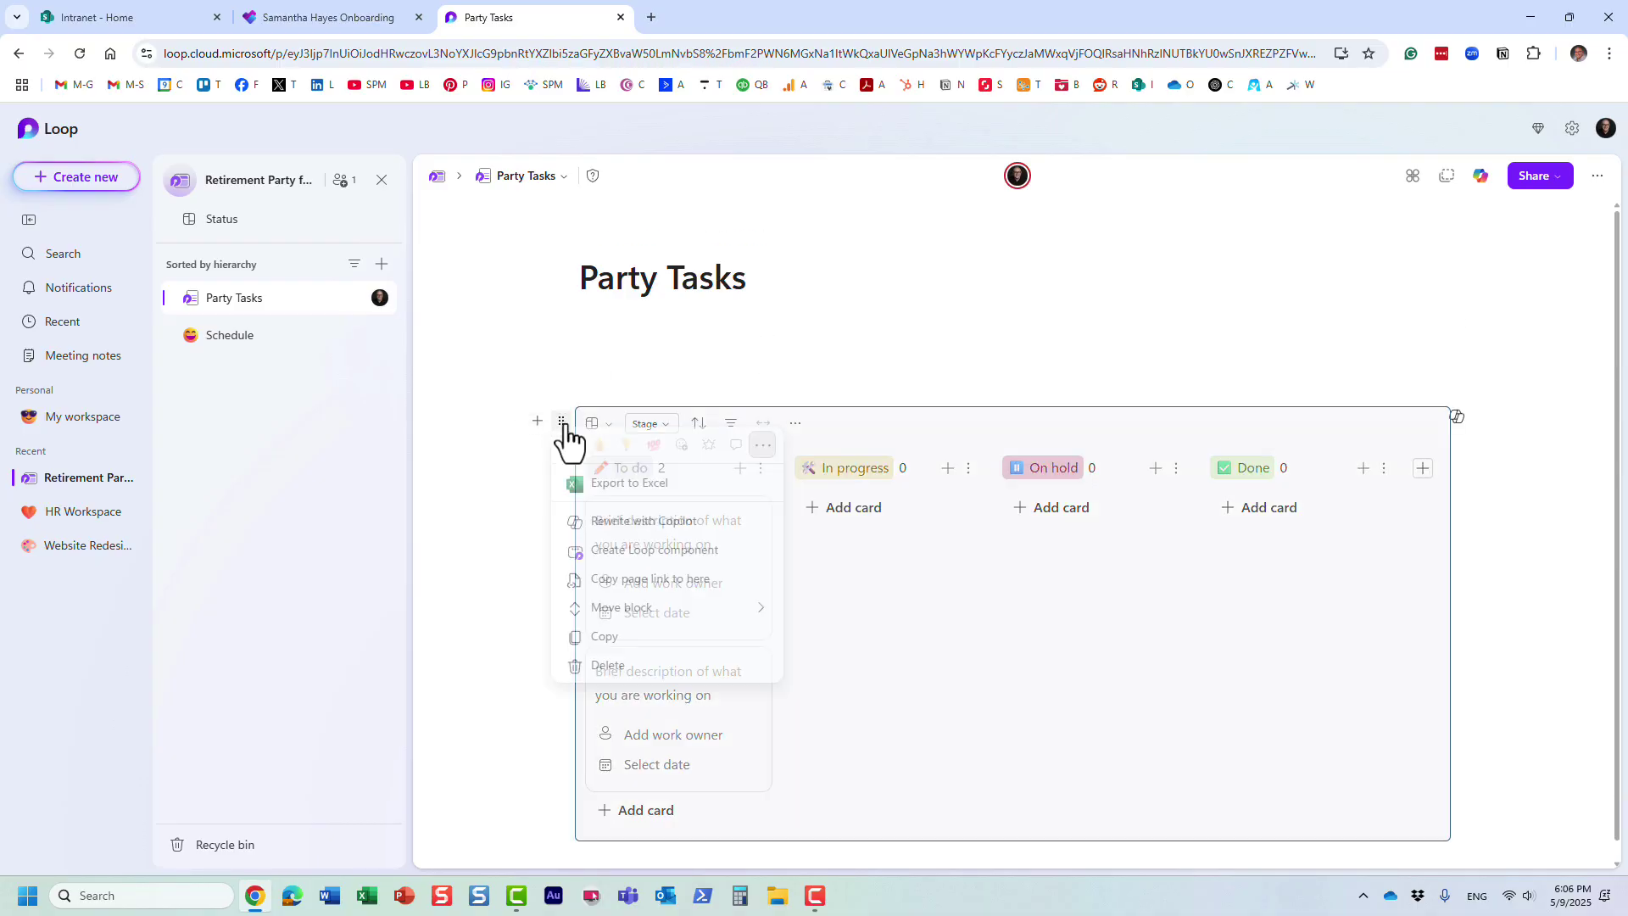
pyautogui.click(615, 668)
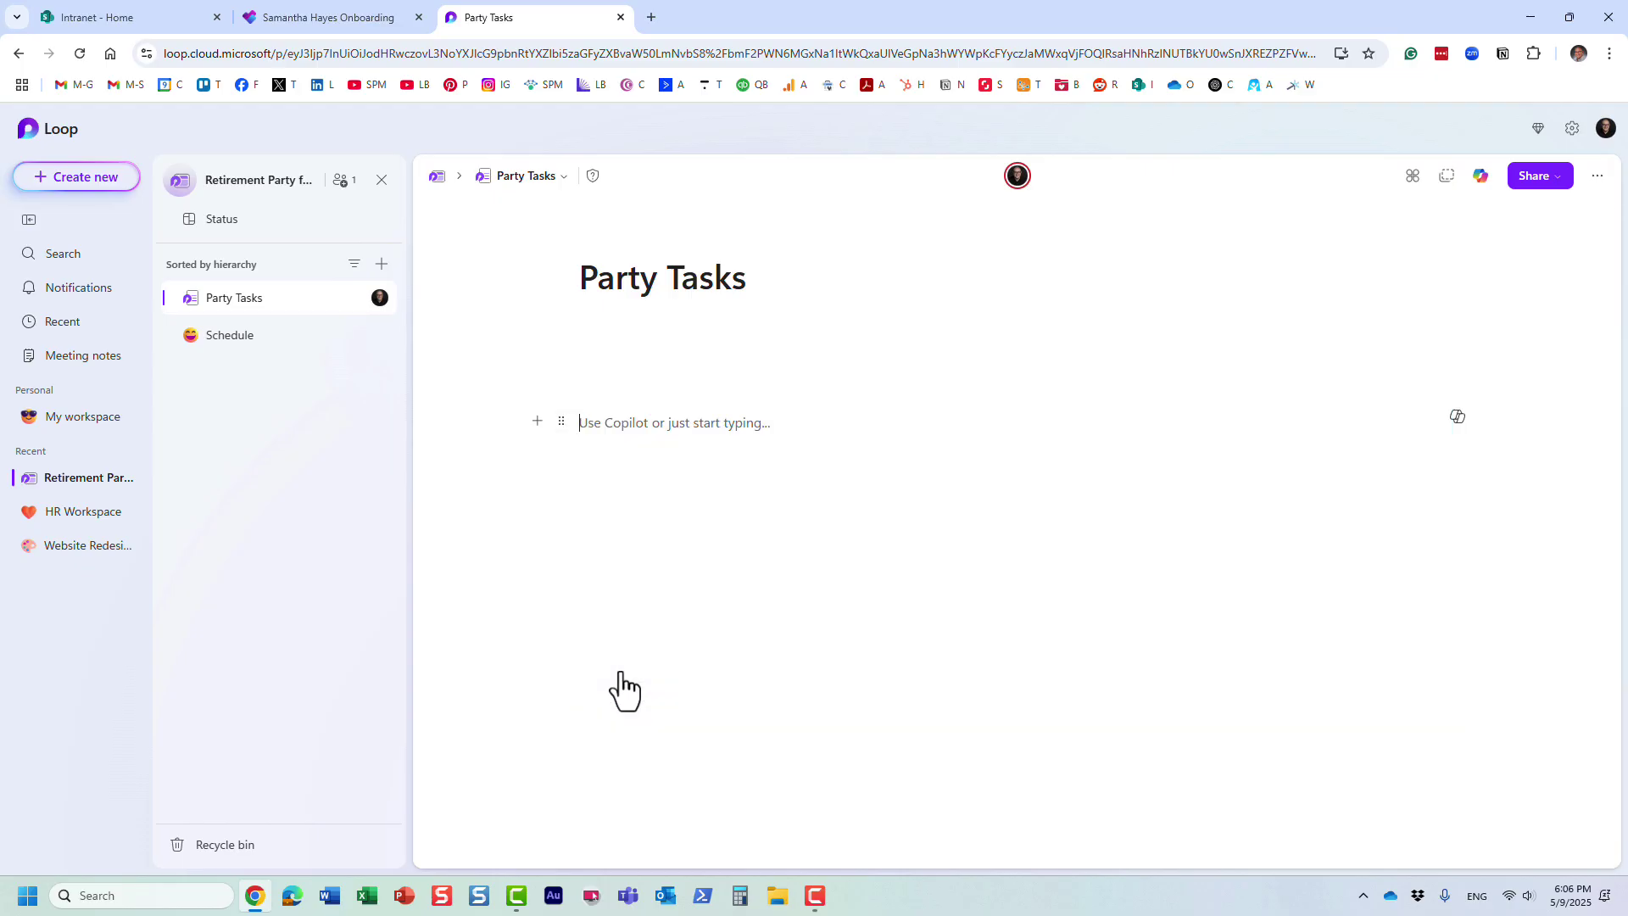
# Step: Insert a Tasks list table on the Party Tasks page
pyautogui.click(538, 422)
pyautogui.scroll(-5, 663, 590)
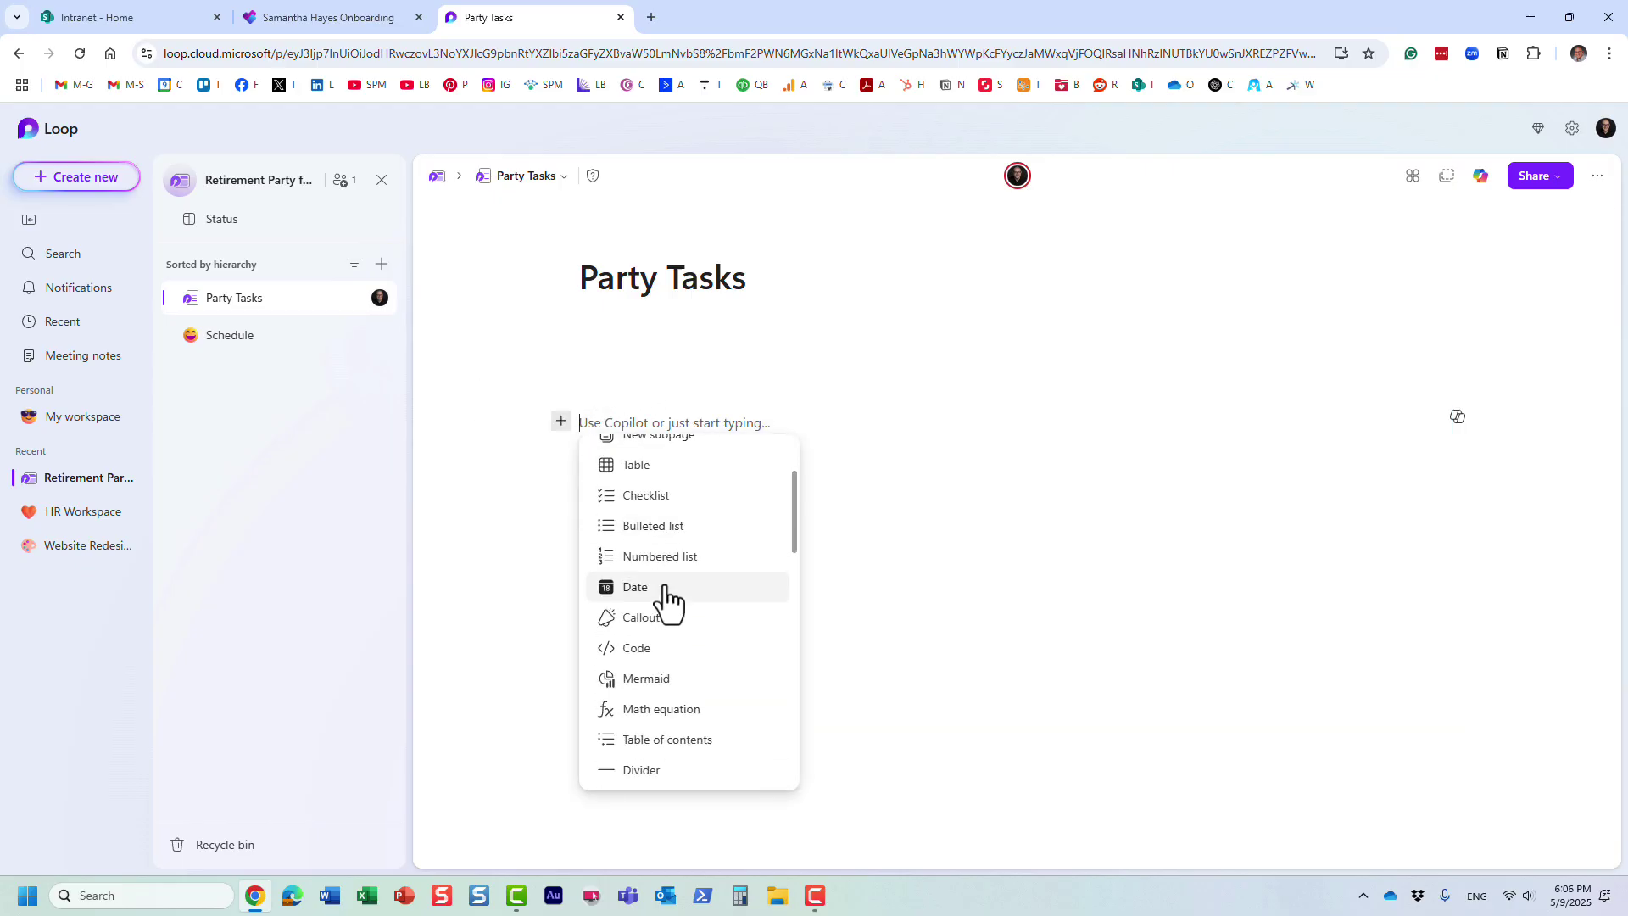
pyautogui.scroll(-3, 665, 591)
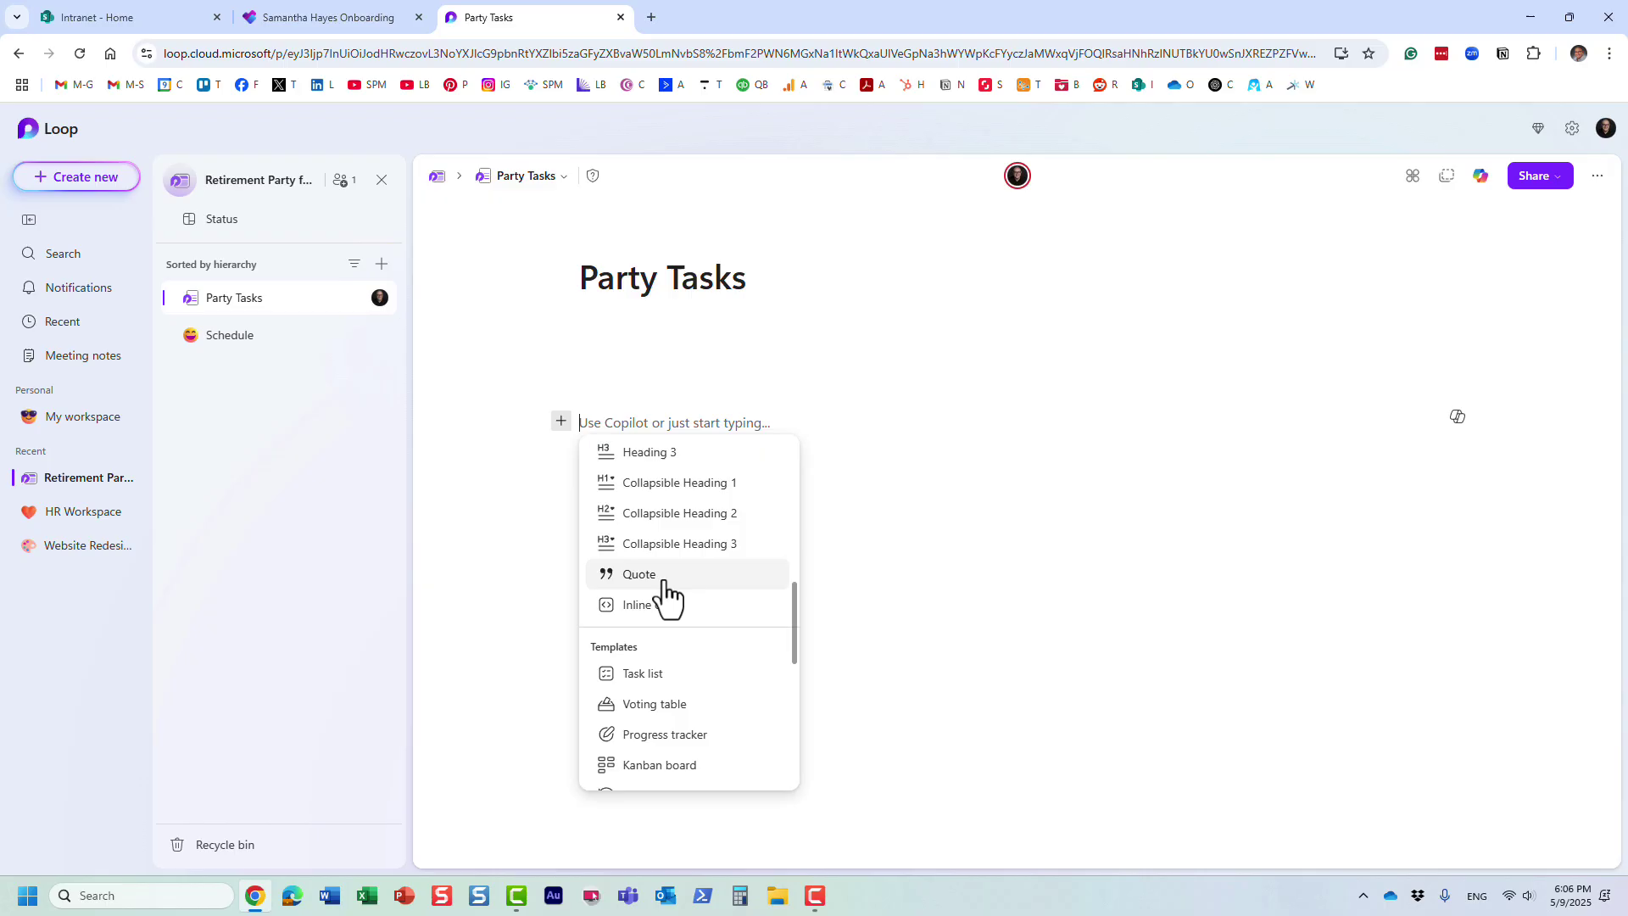
pyautogui.click(644, 535)
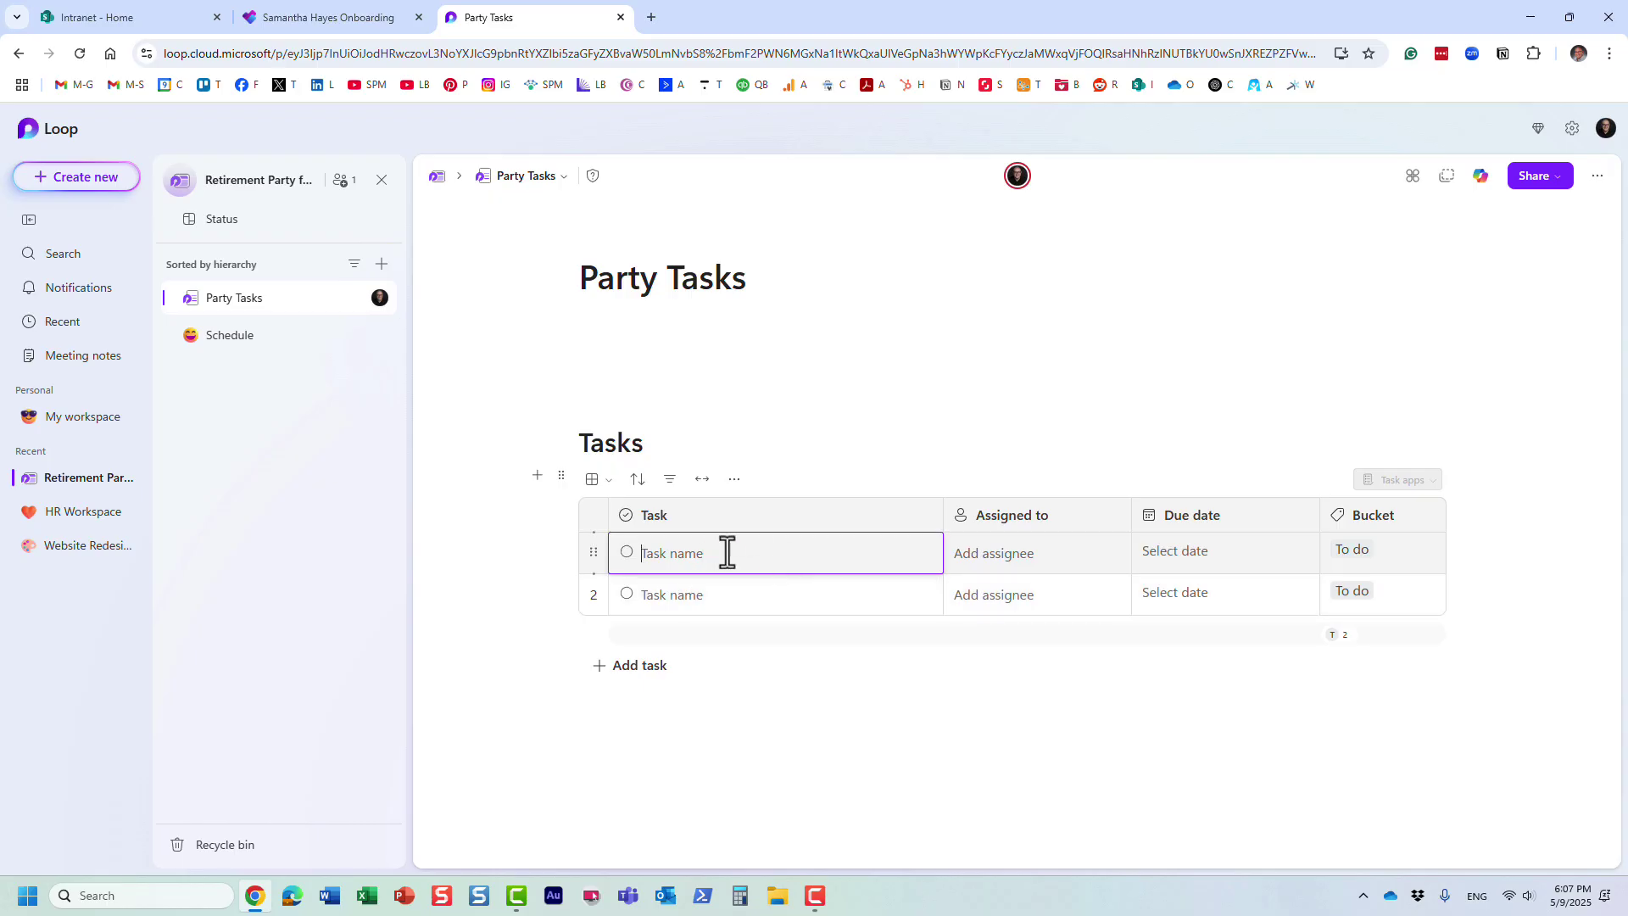
# Step: Enter Buy Food and Buy Gifts as tasks and begin the Obtain Approval row
pyautogui.write('Buy Food')
pyautogui.press('Return')
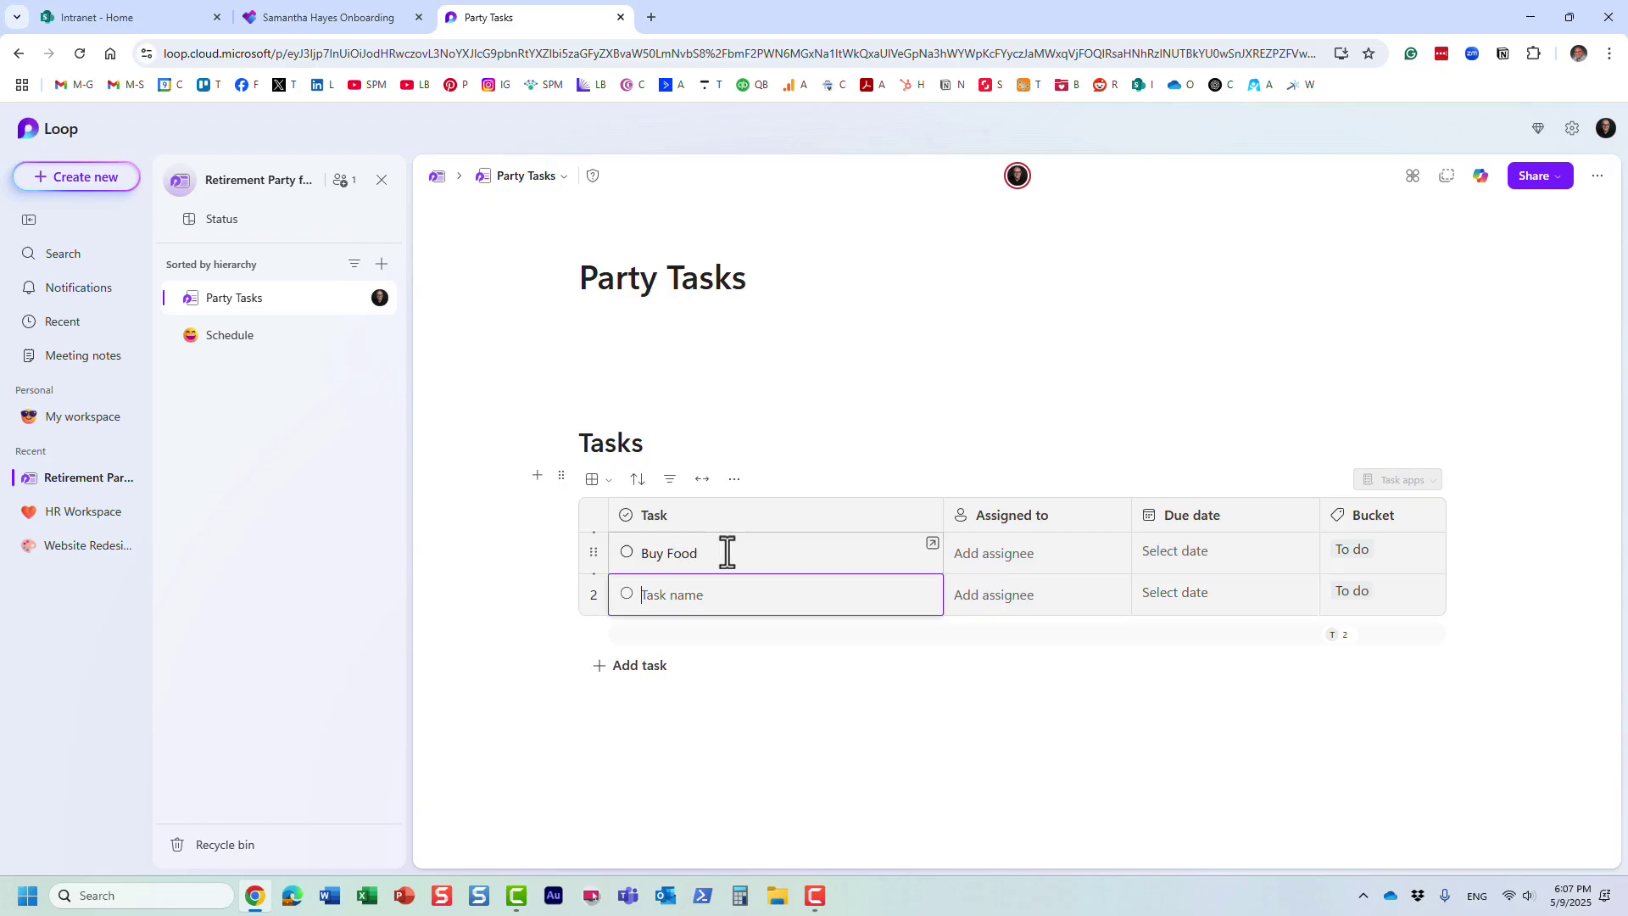
pyautogui.write('Buy Gifts')
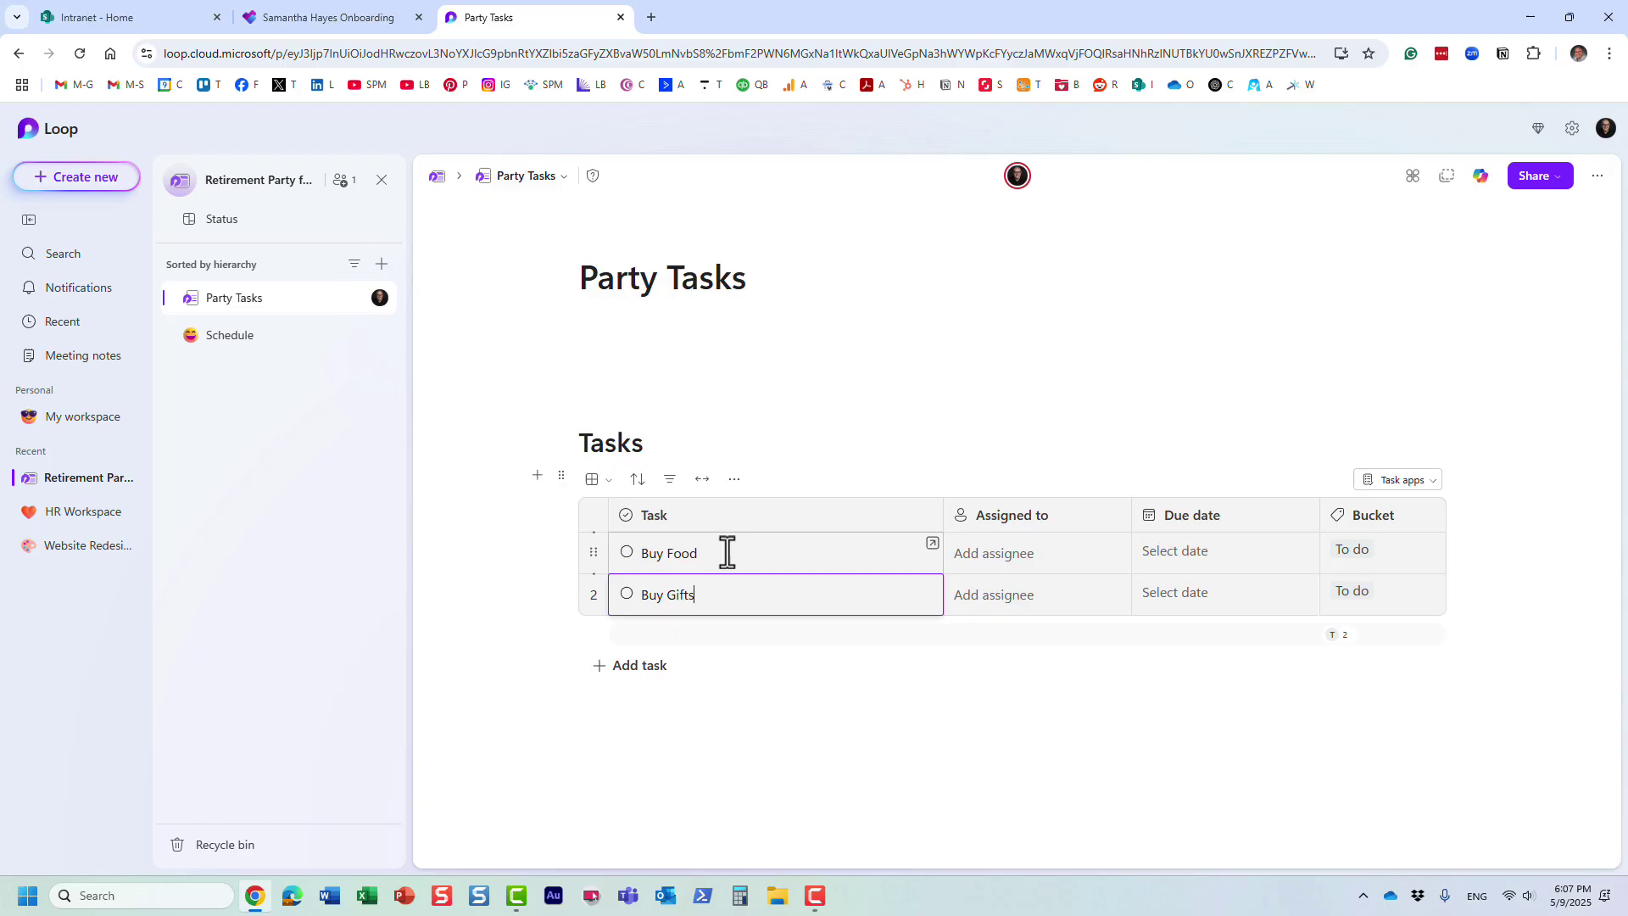
pyautogui.press('Return')
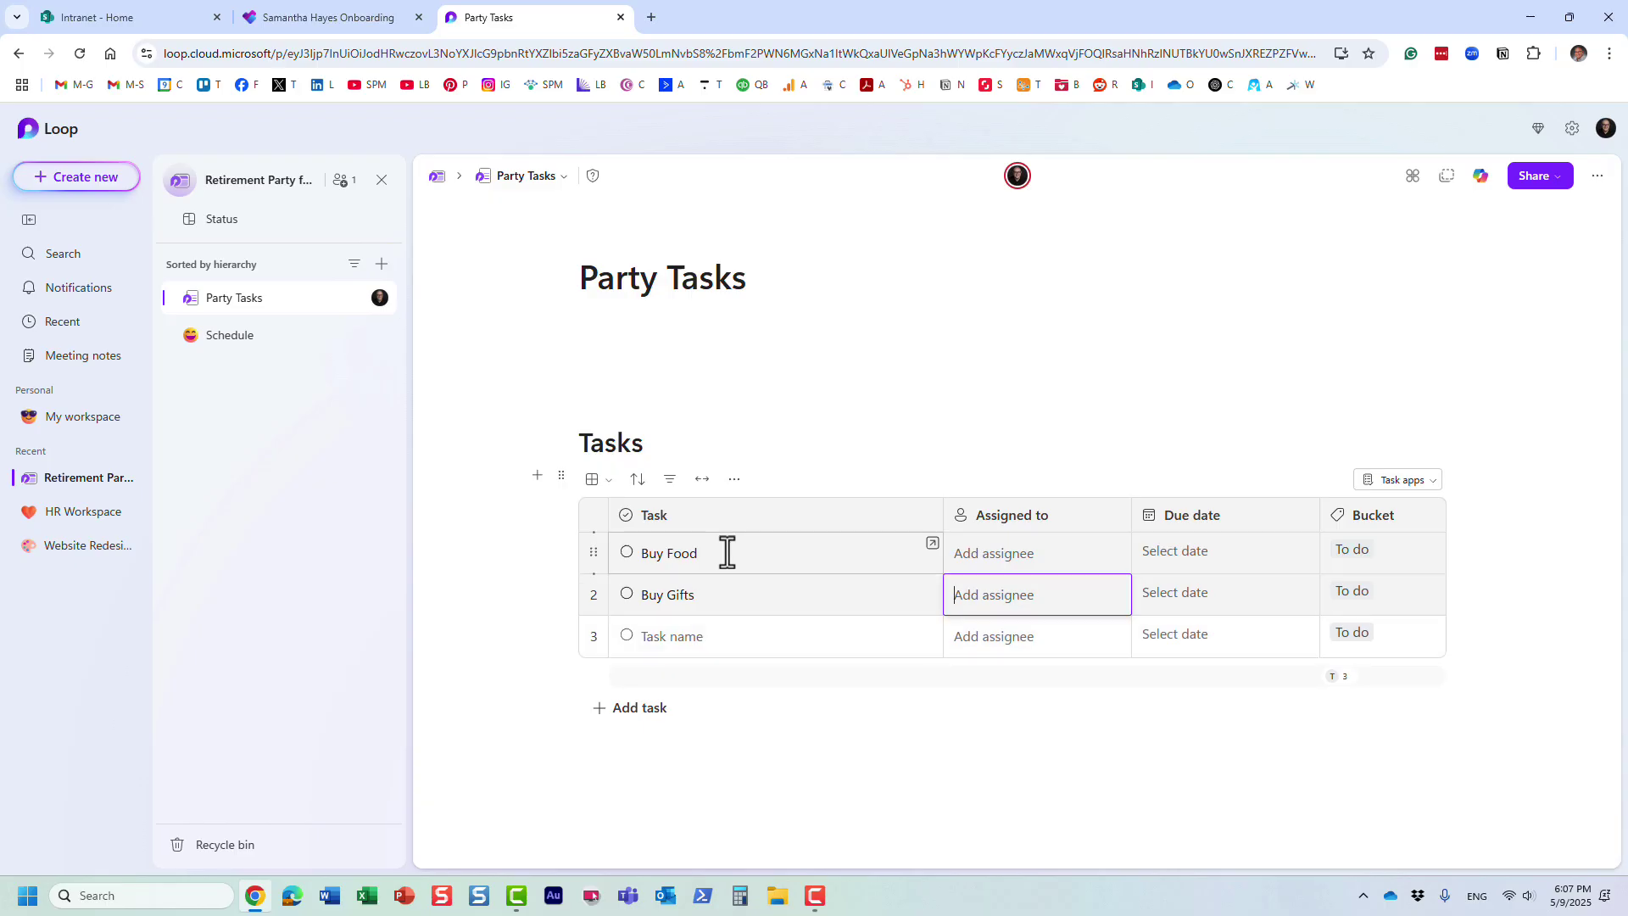
pyautogui.click(699, 637)
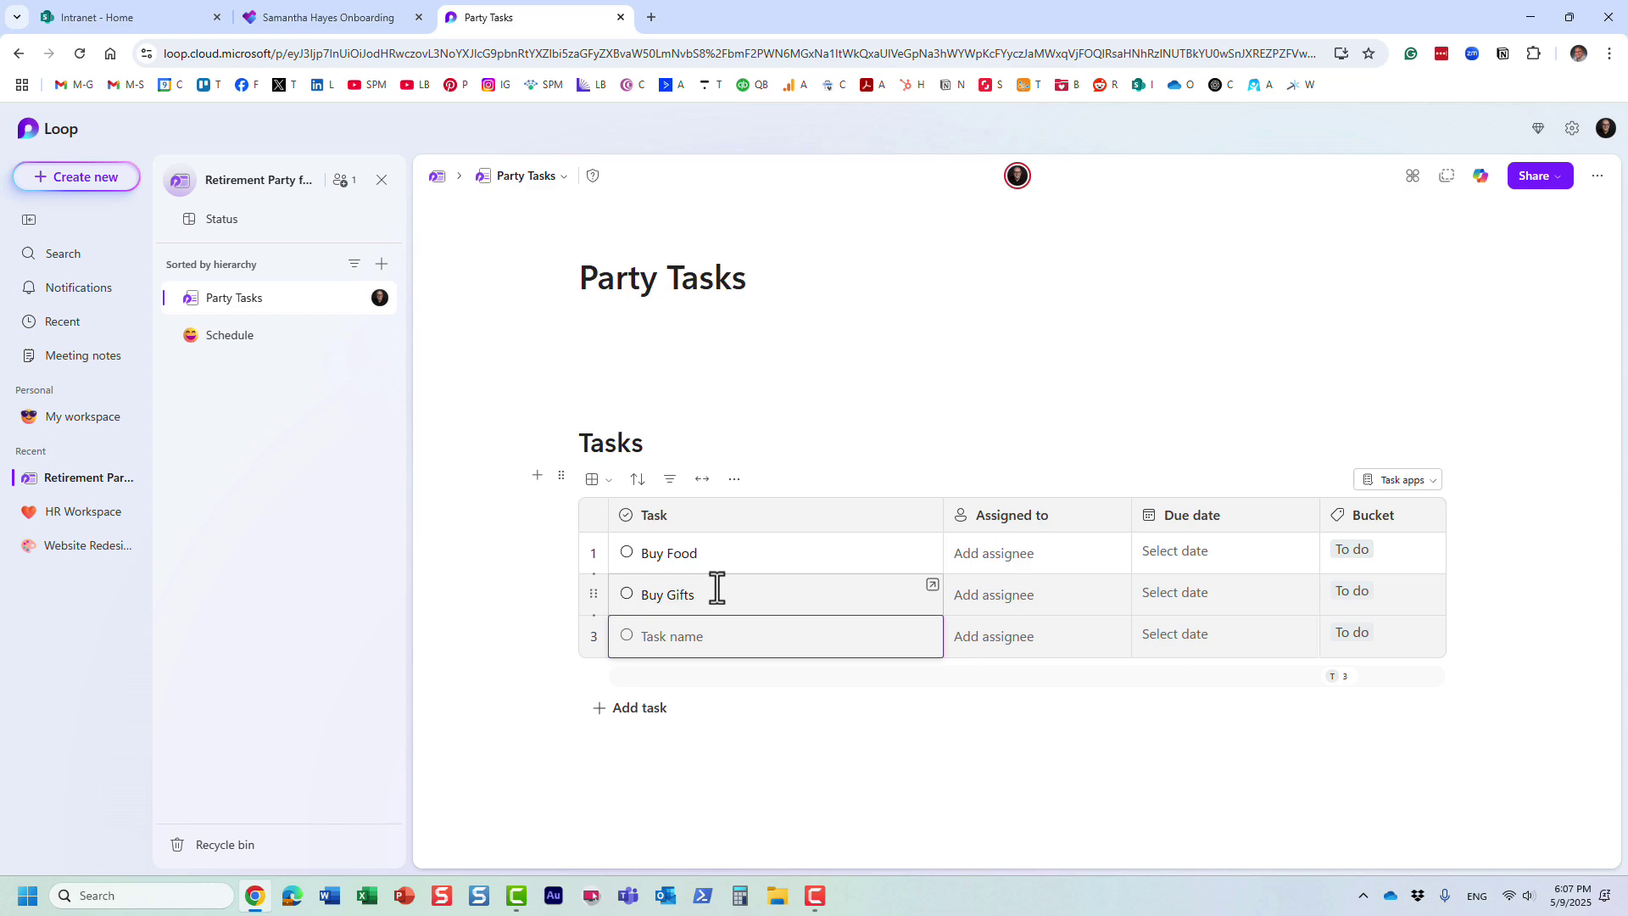
pyautogui.write('Obtain Approval')
# Step: Assign a different person to Buy Food, Buy Gifts and Obtain Approval, then open the access notice
pyautogui.click(985, 552)
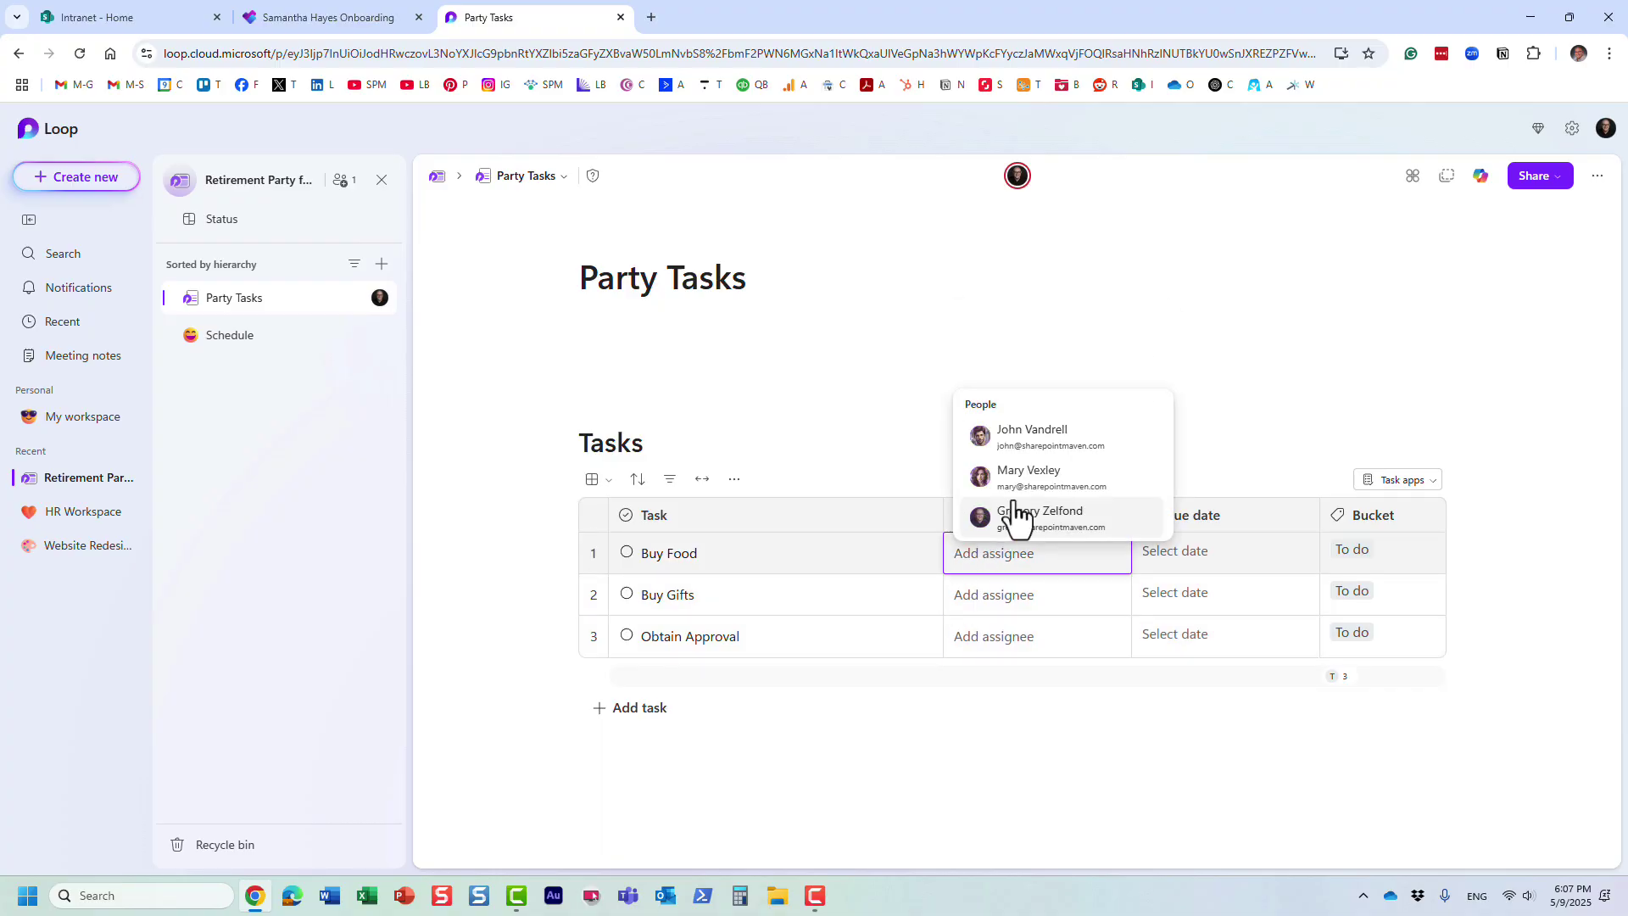
pyautogui.click(1026, 526)
pyautogui.click(1005, 602)
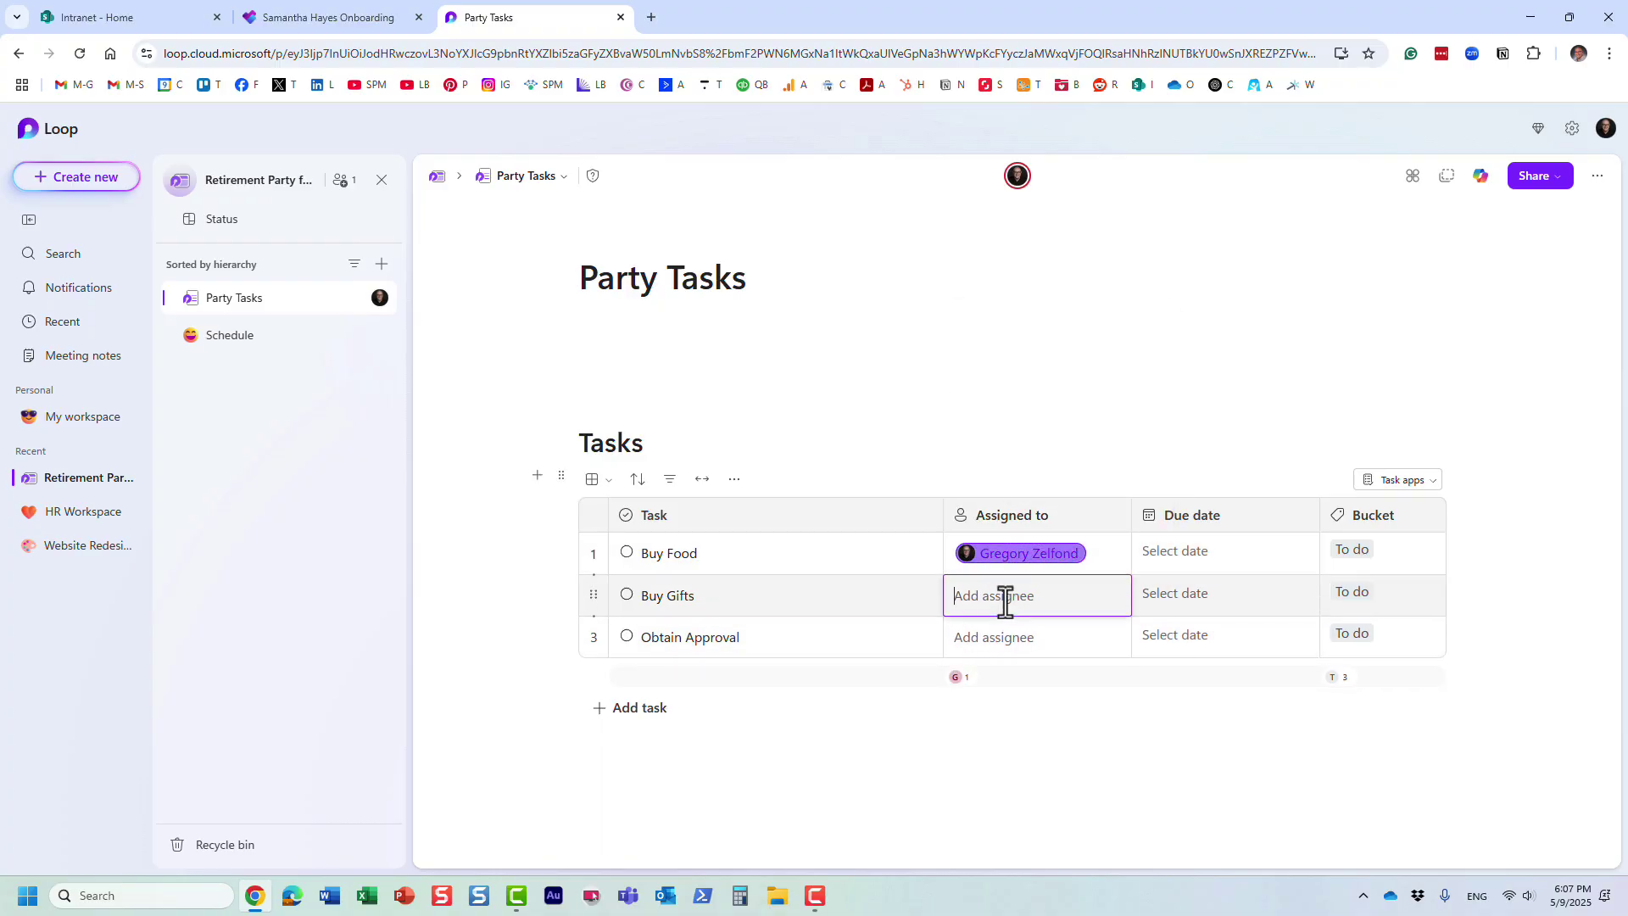
pyautogui.click(1026, 528)
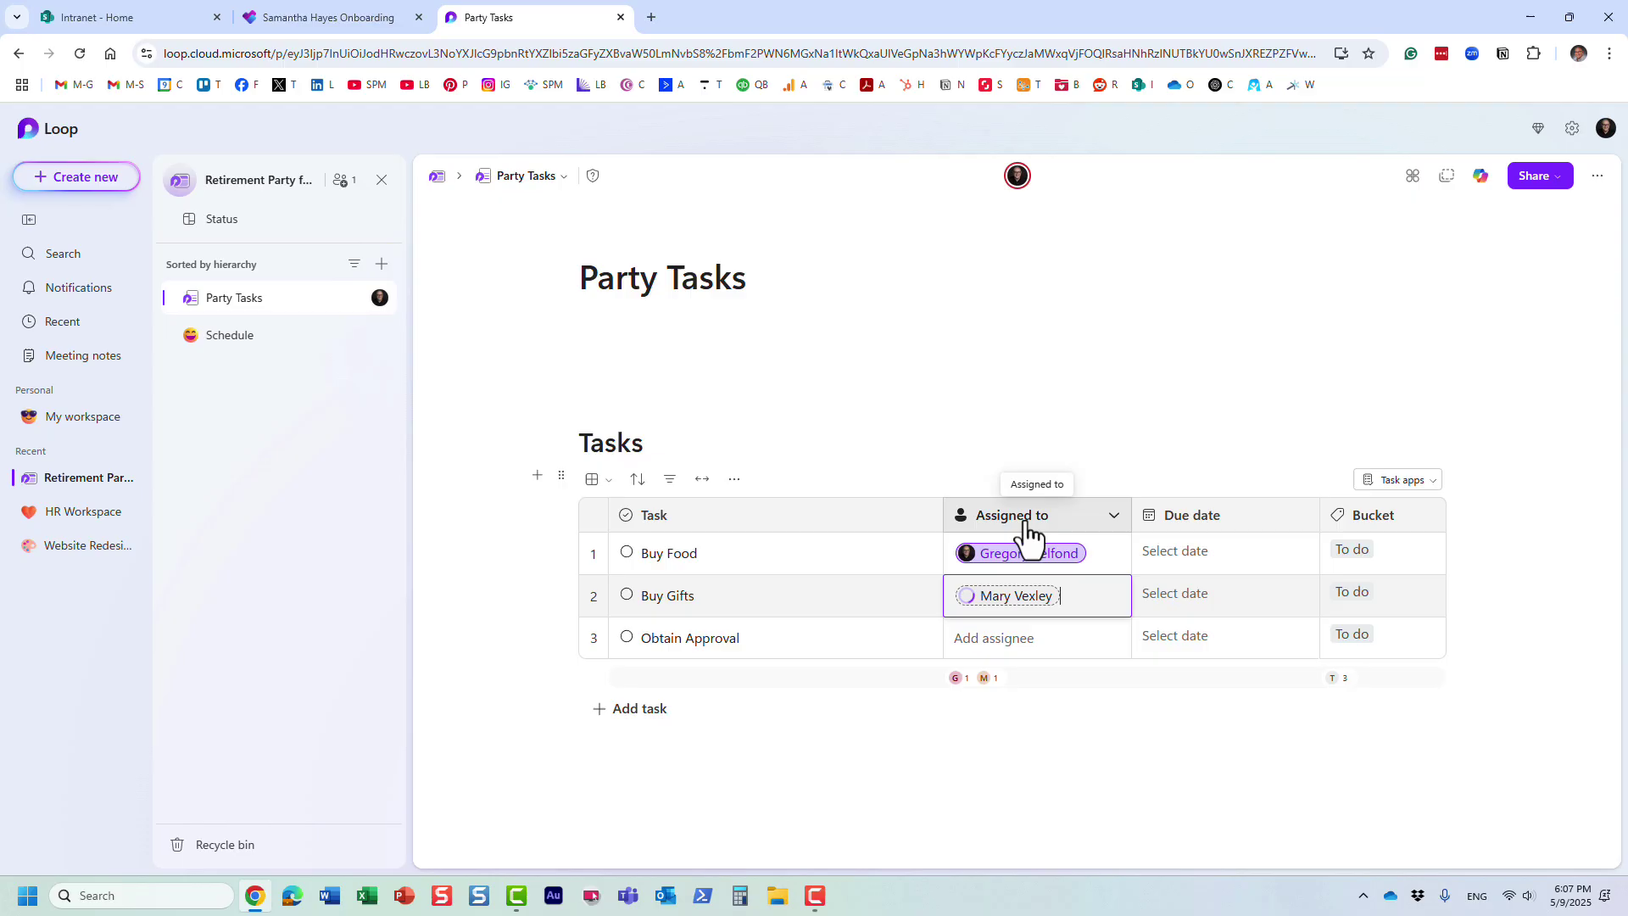
pyautogui.click(1025, 642)
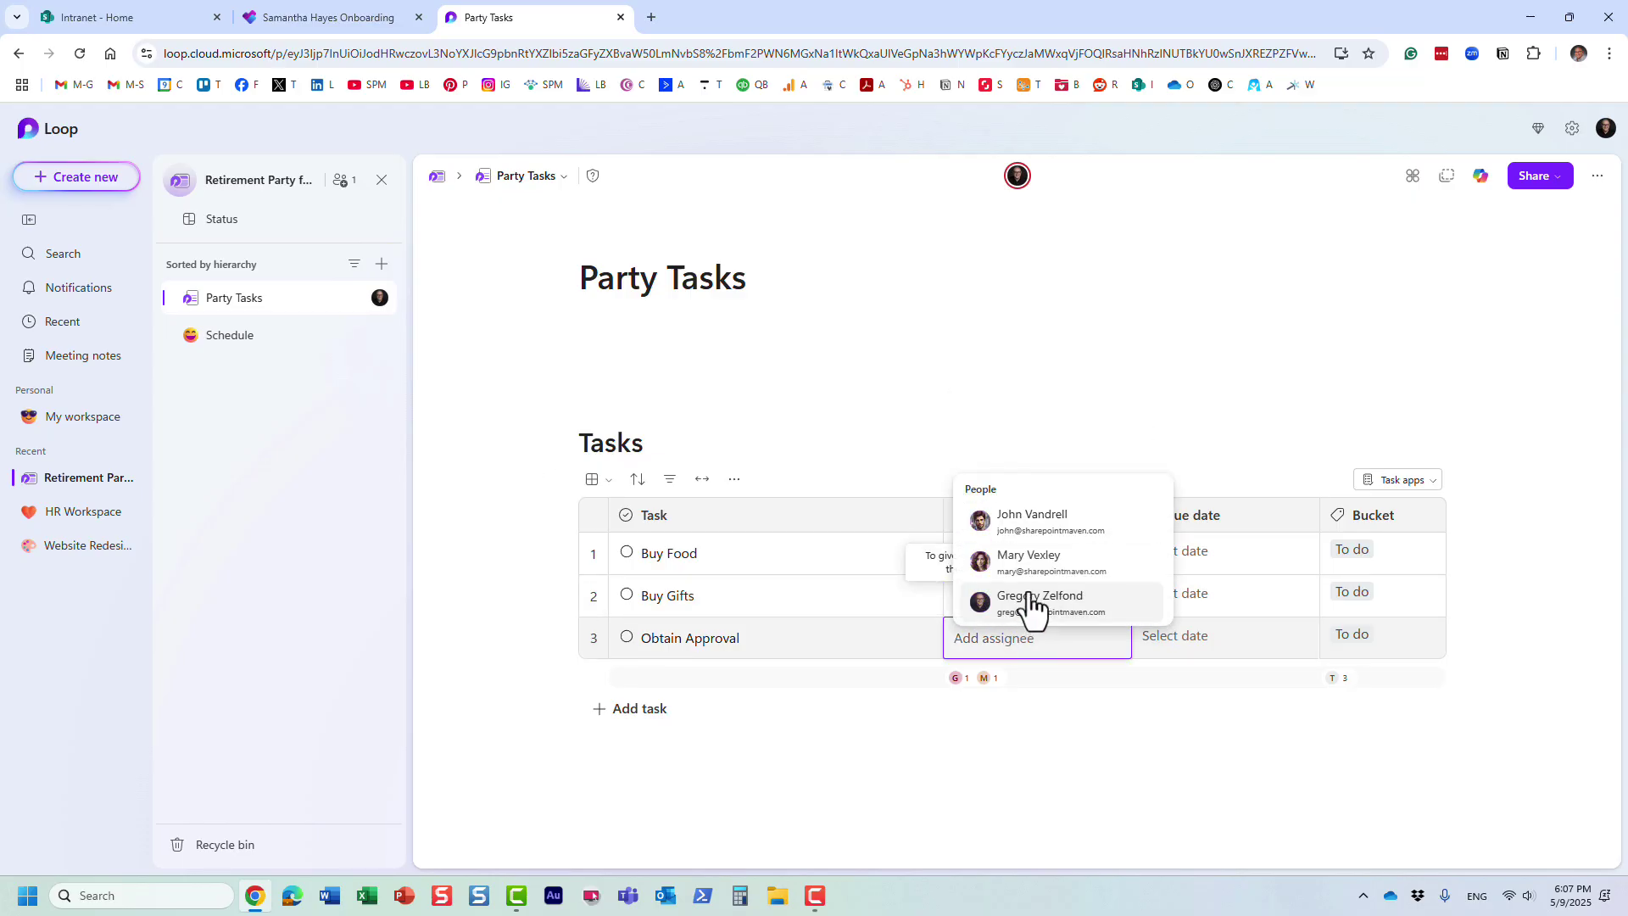
pyautogui.click(1044, 530)
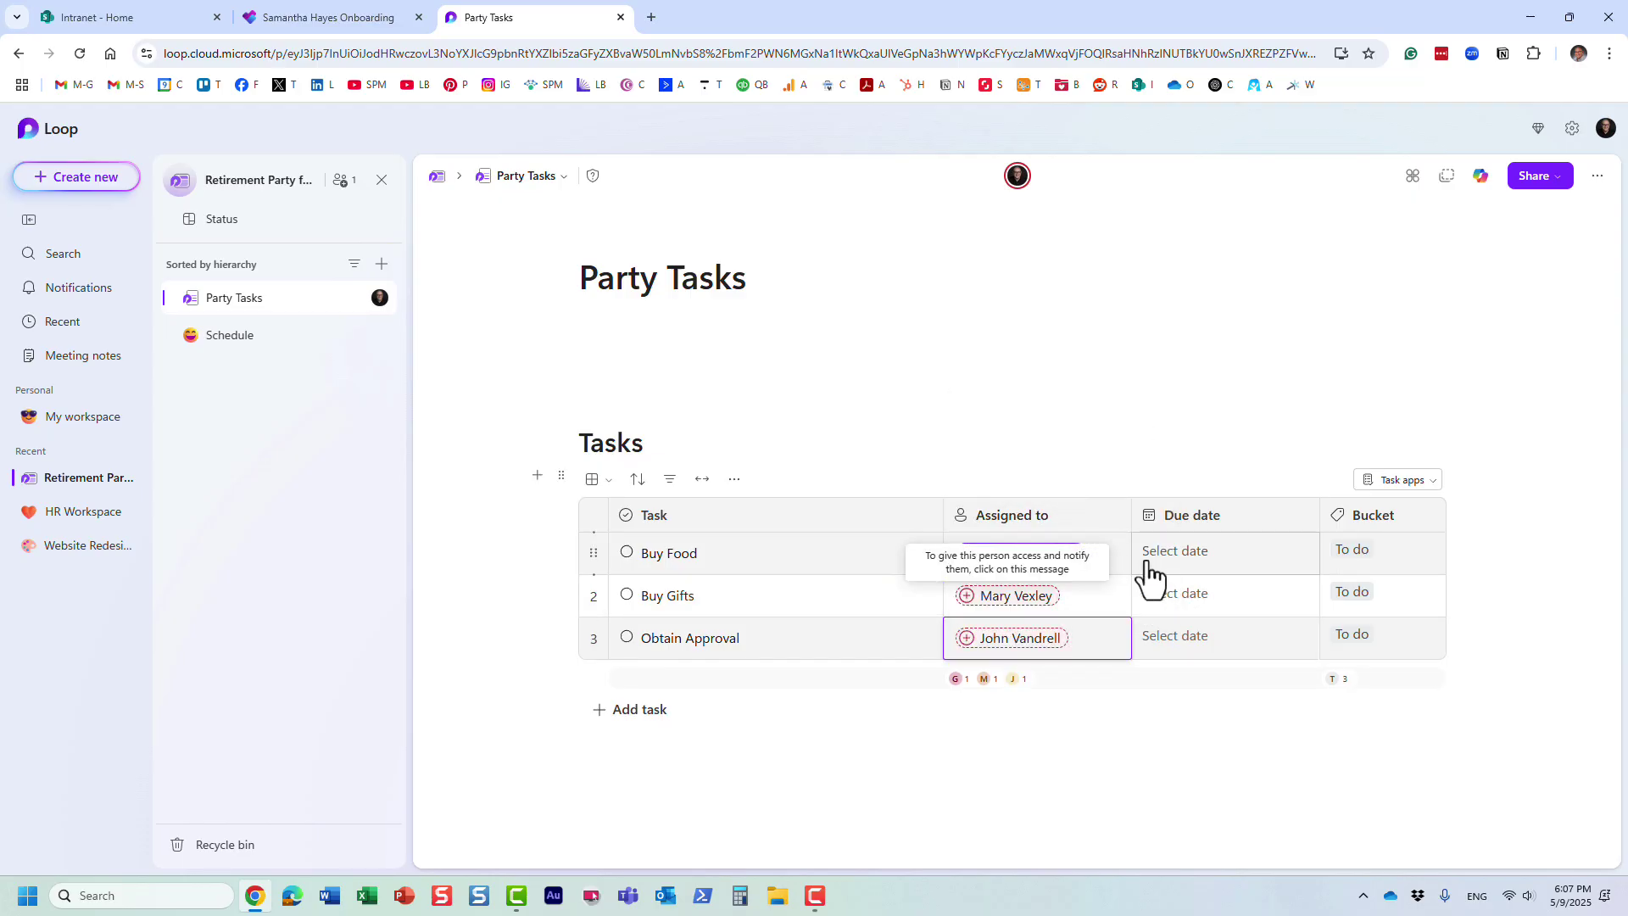
pyautogui.click(1080, 561)
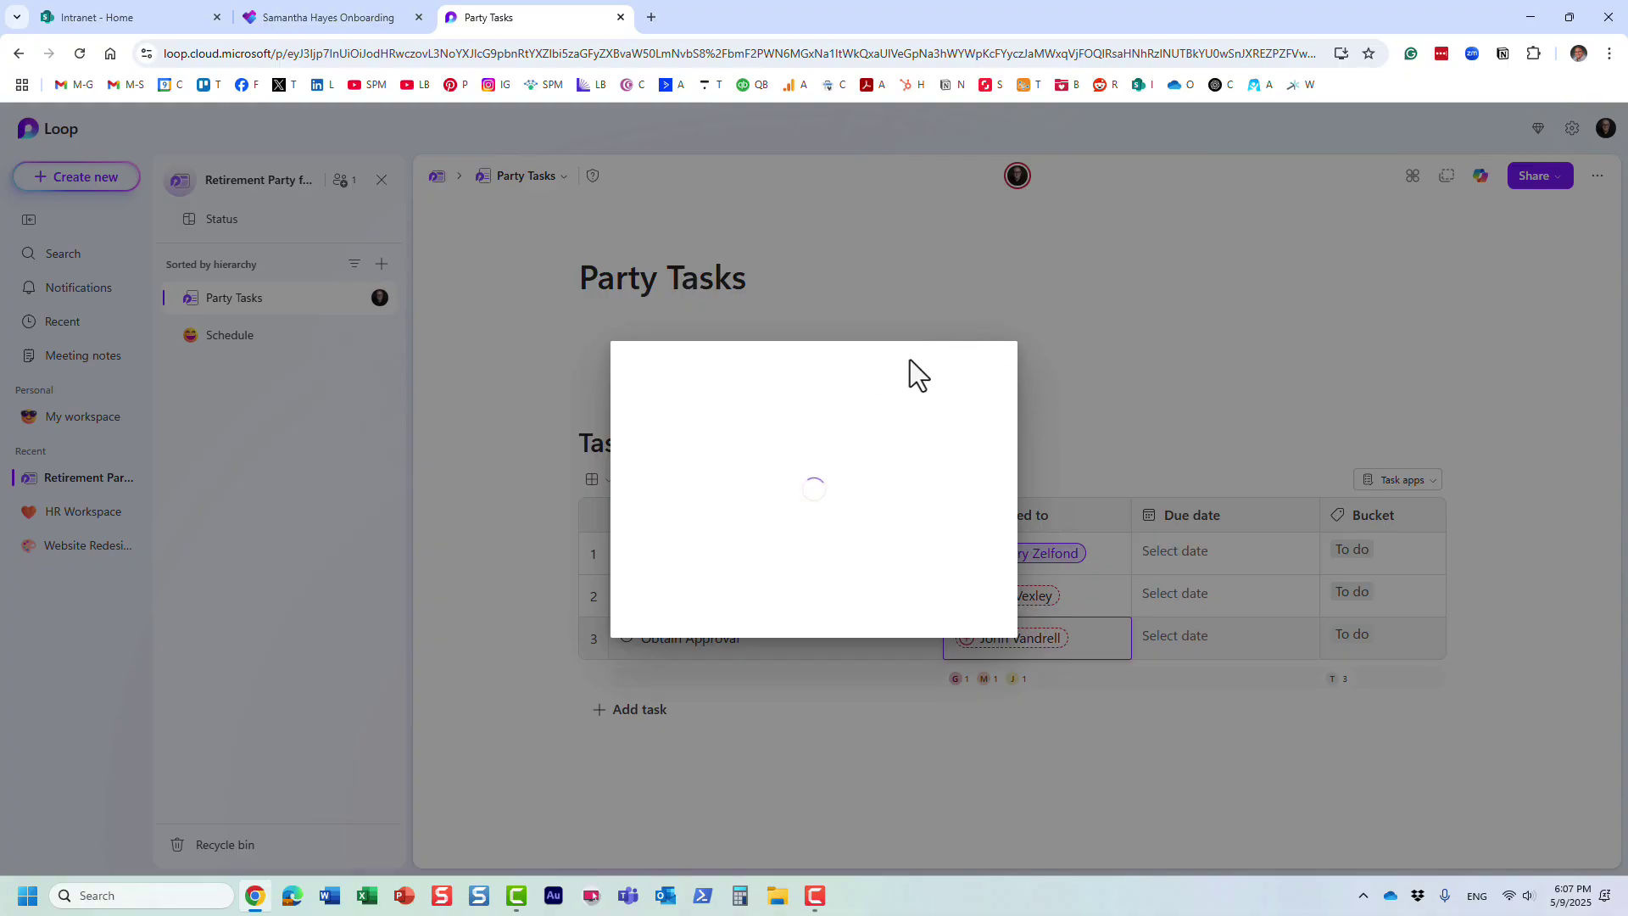
# Step: Reload the page and share Party Tasks with the assignees, notifying them
pyautogui.click(76, 55)
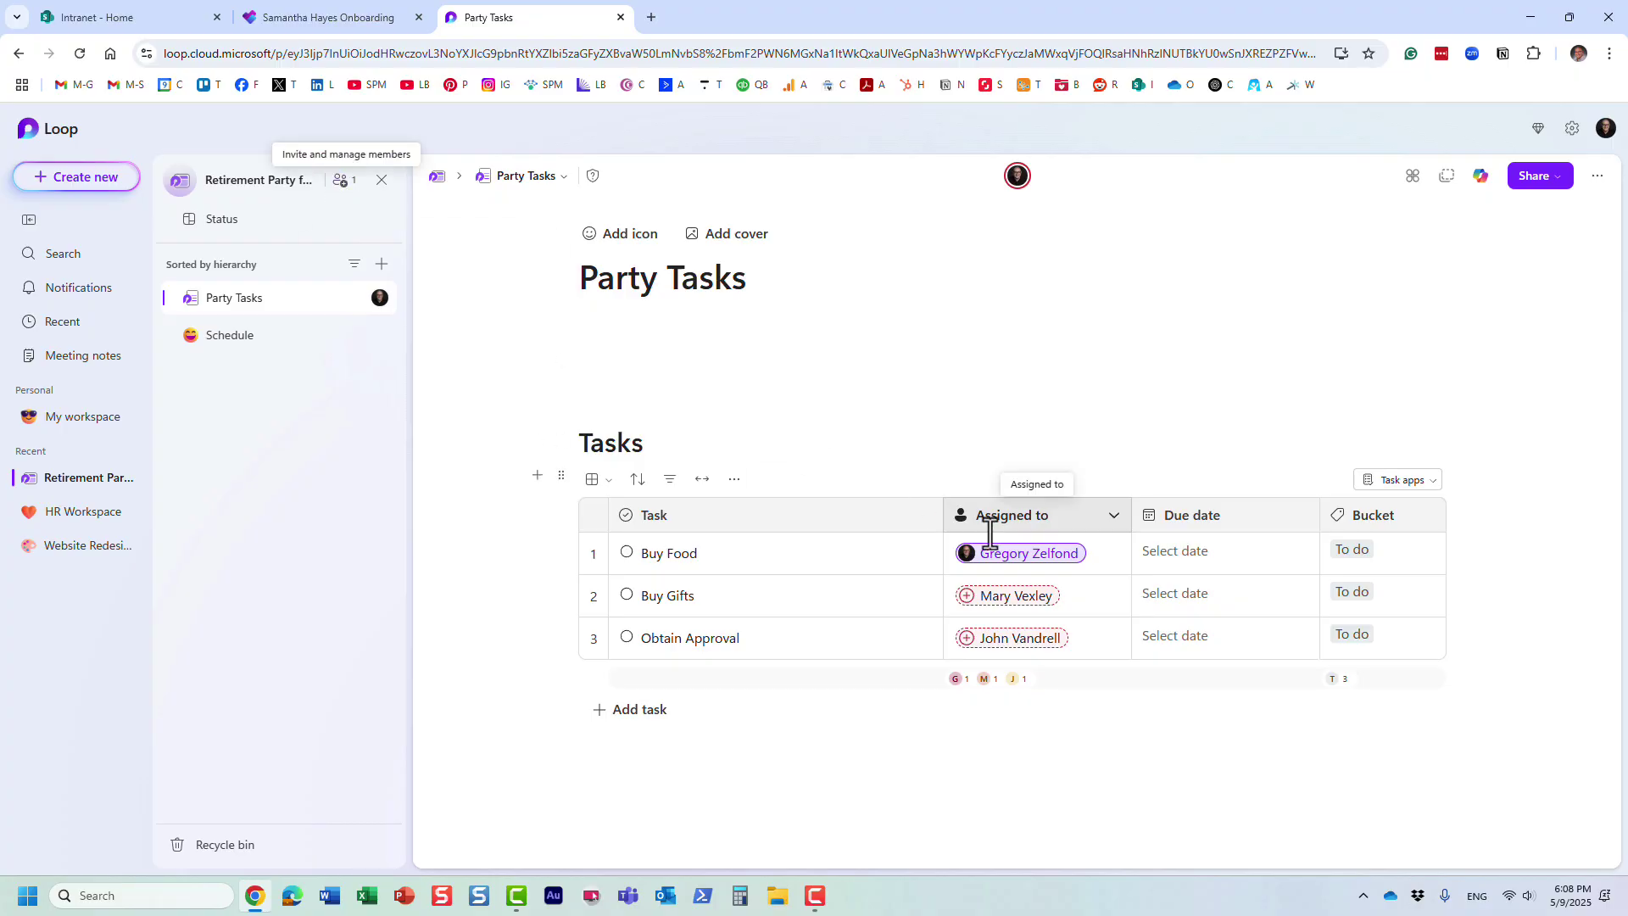
pyautogui.click(1010, 598)
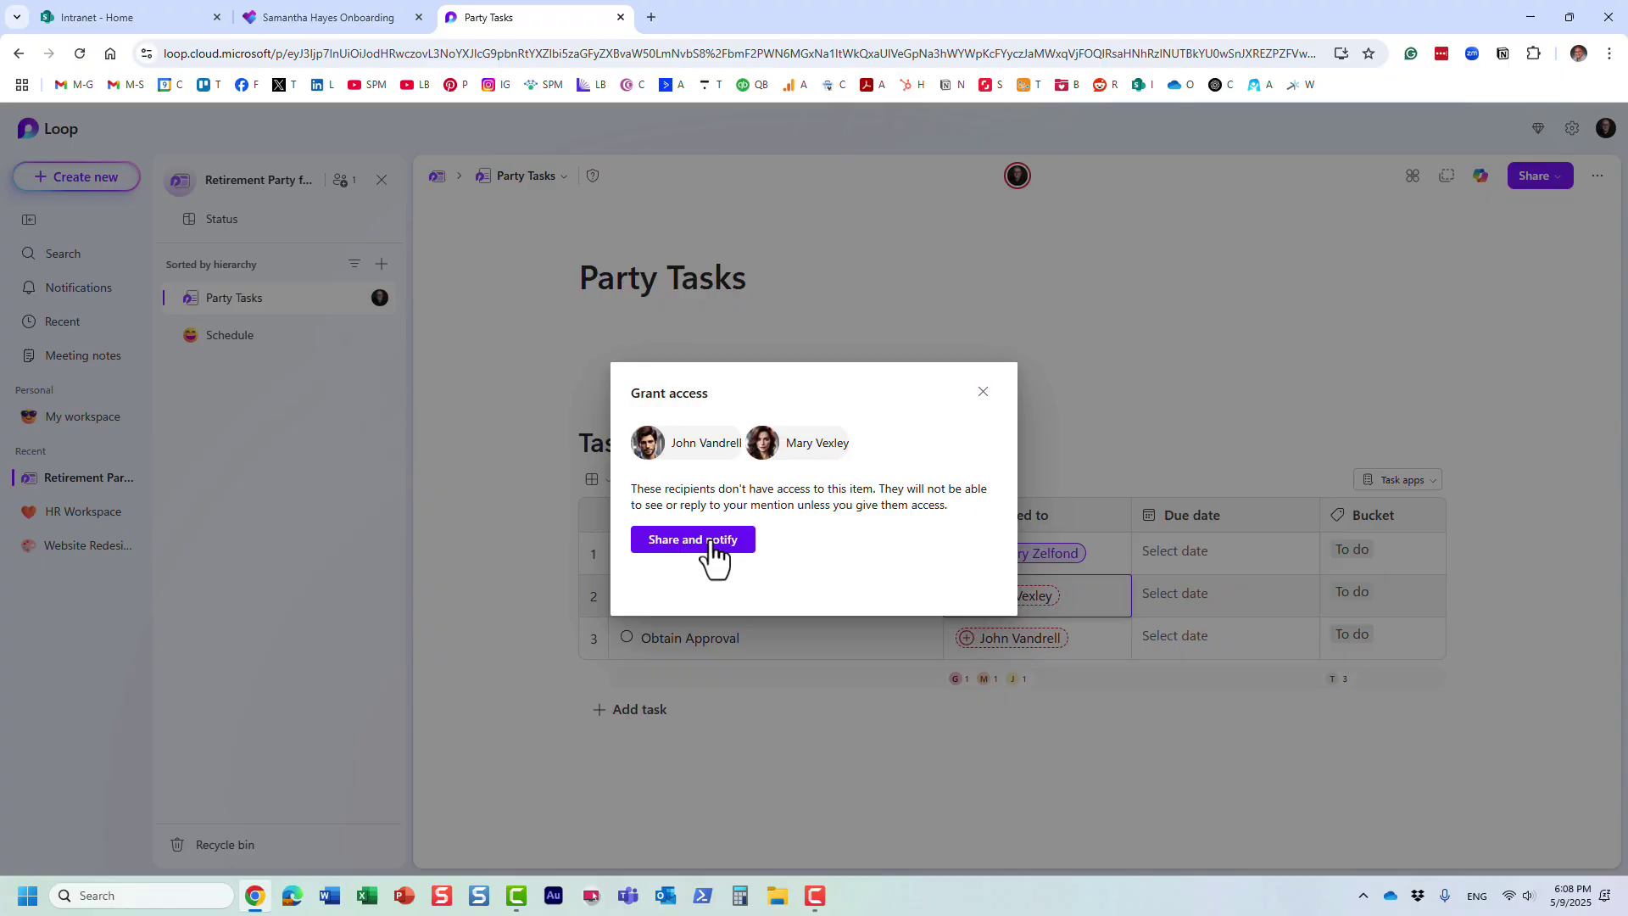
pyautogui.click(712, 550)
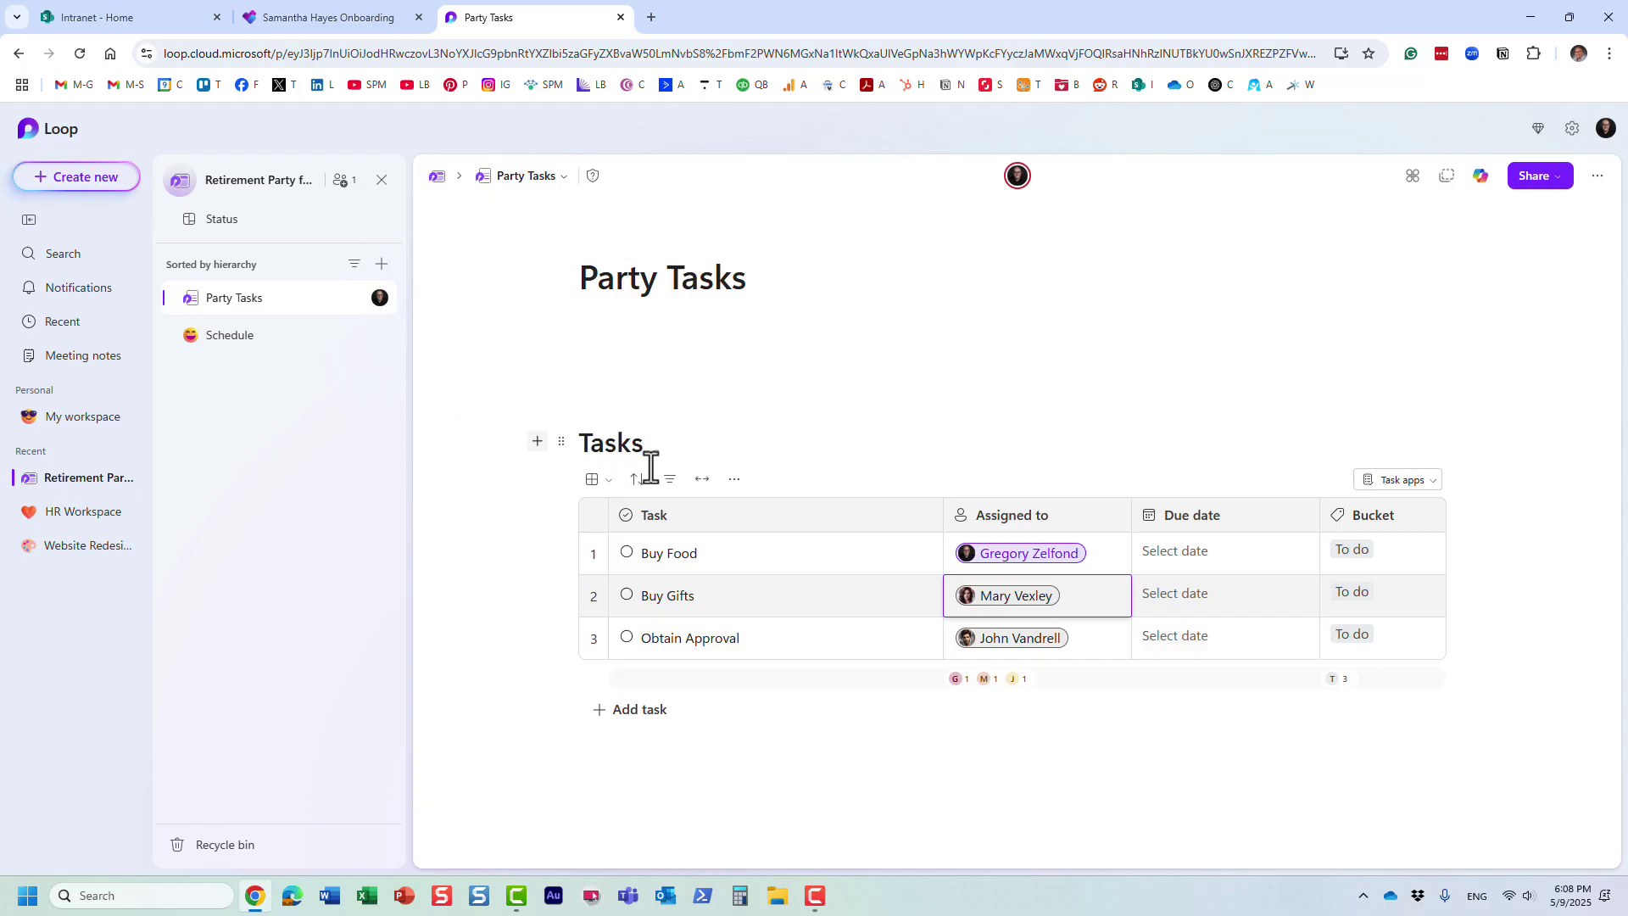
# Step: Set due dates: Buy Food May 9 (today), Buy Gifts May 21, Obtain Approval May 22
pyautogui.click(1168, 559)
pyautogui.click(1293, 670)
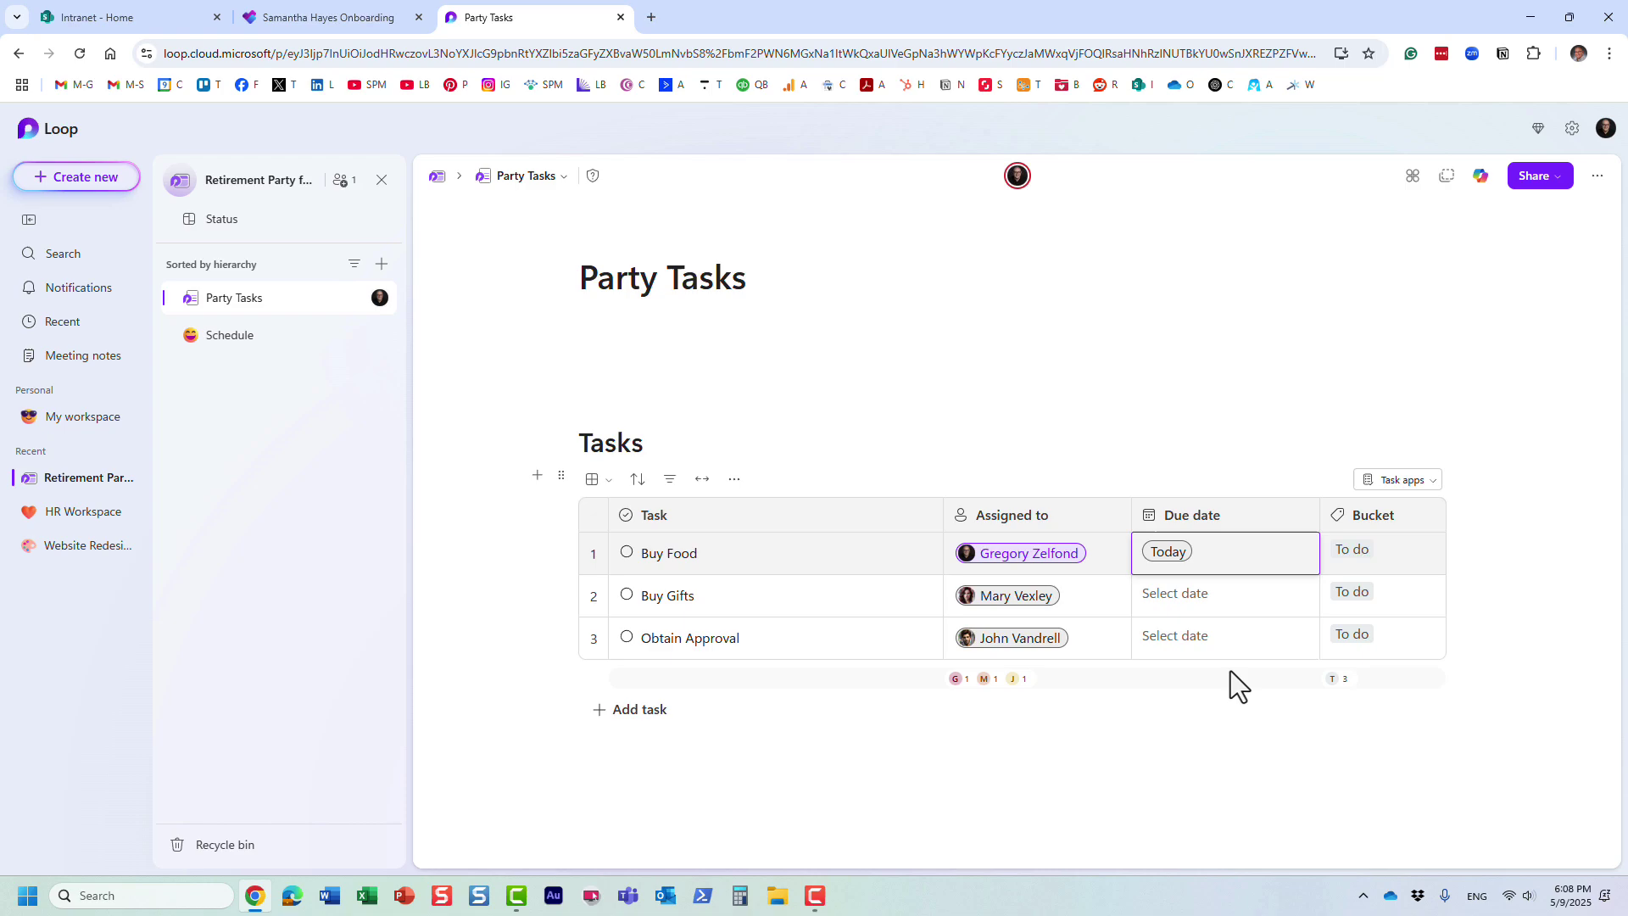
pyautogui.click(1201, 603)
pyautogui.click(1245, 757)
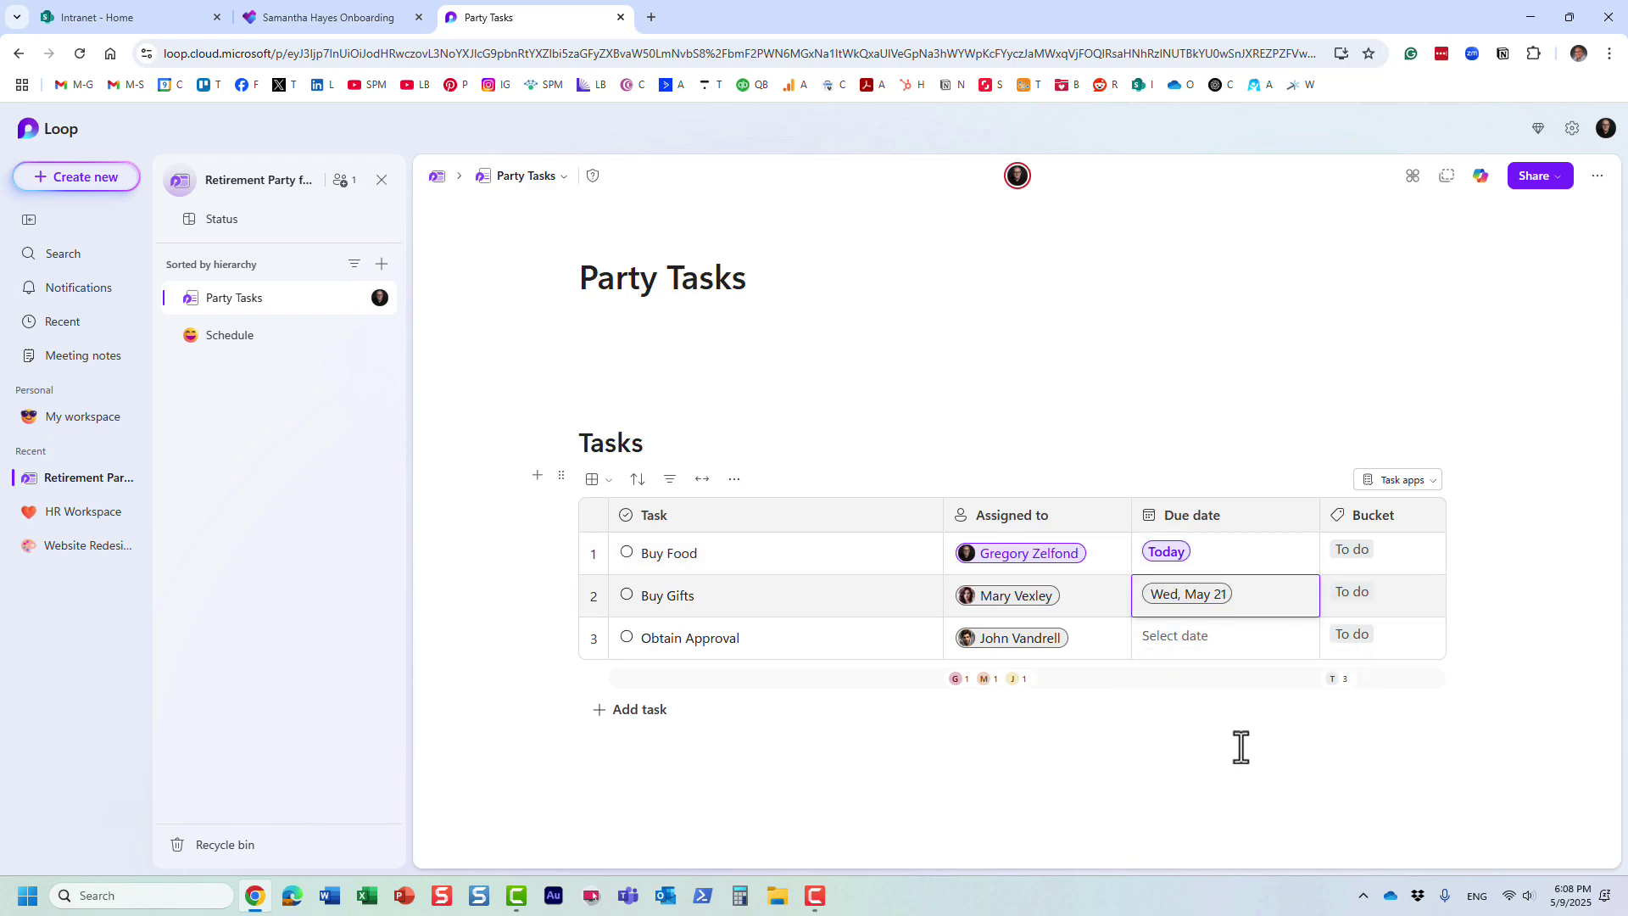
pyautogui.click(1198, 653)
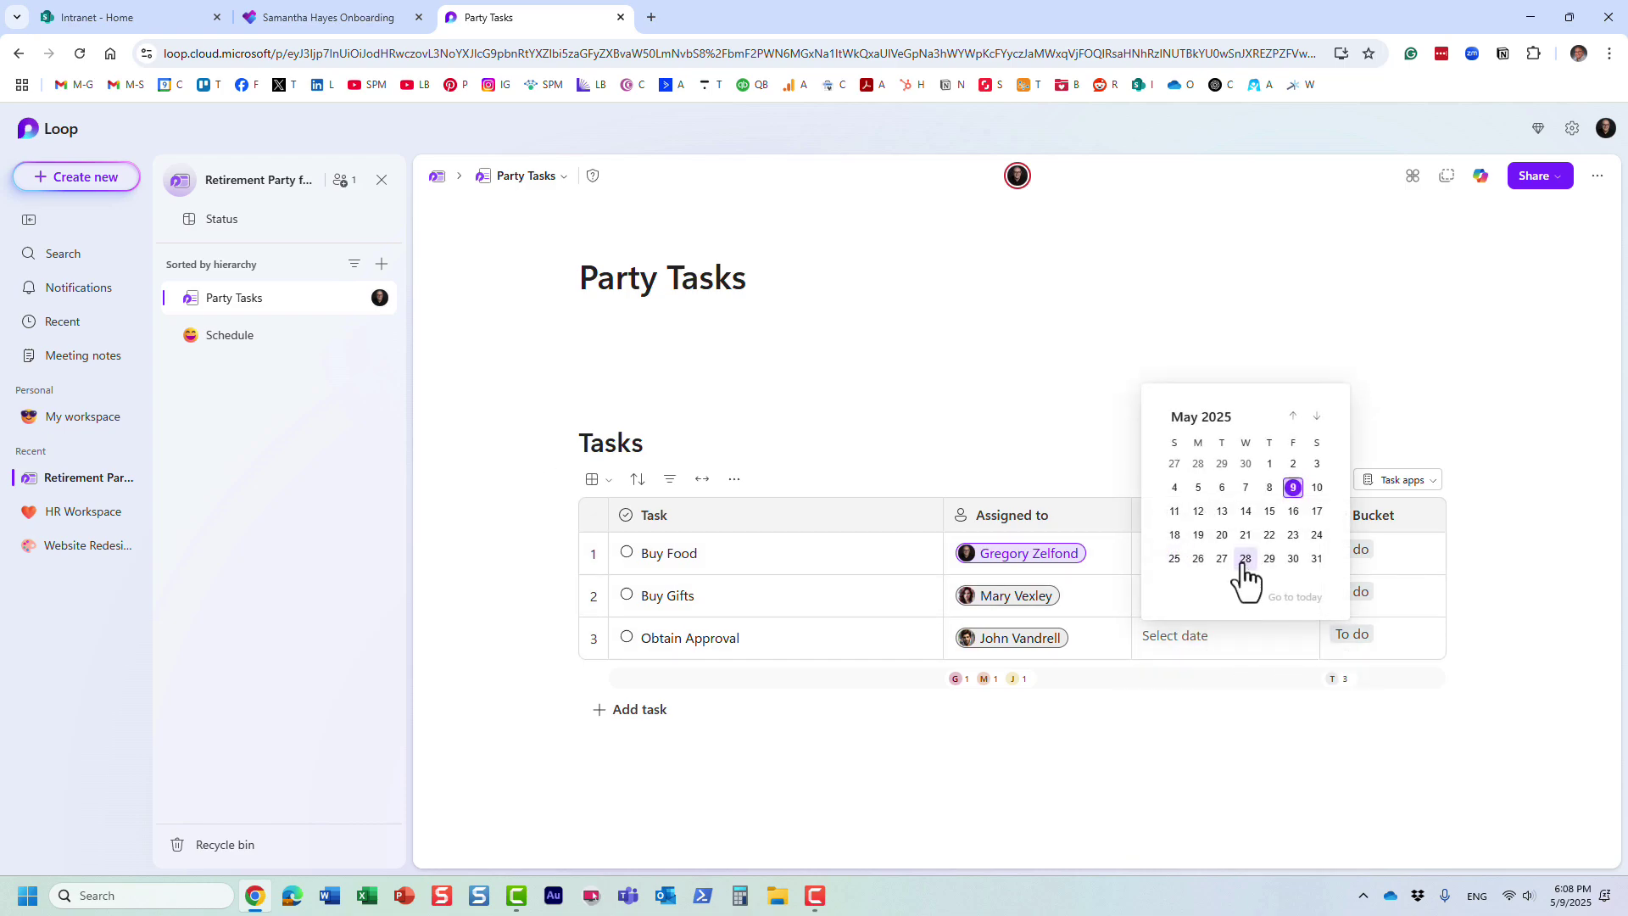
pyautogui.click(1269, 536)
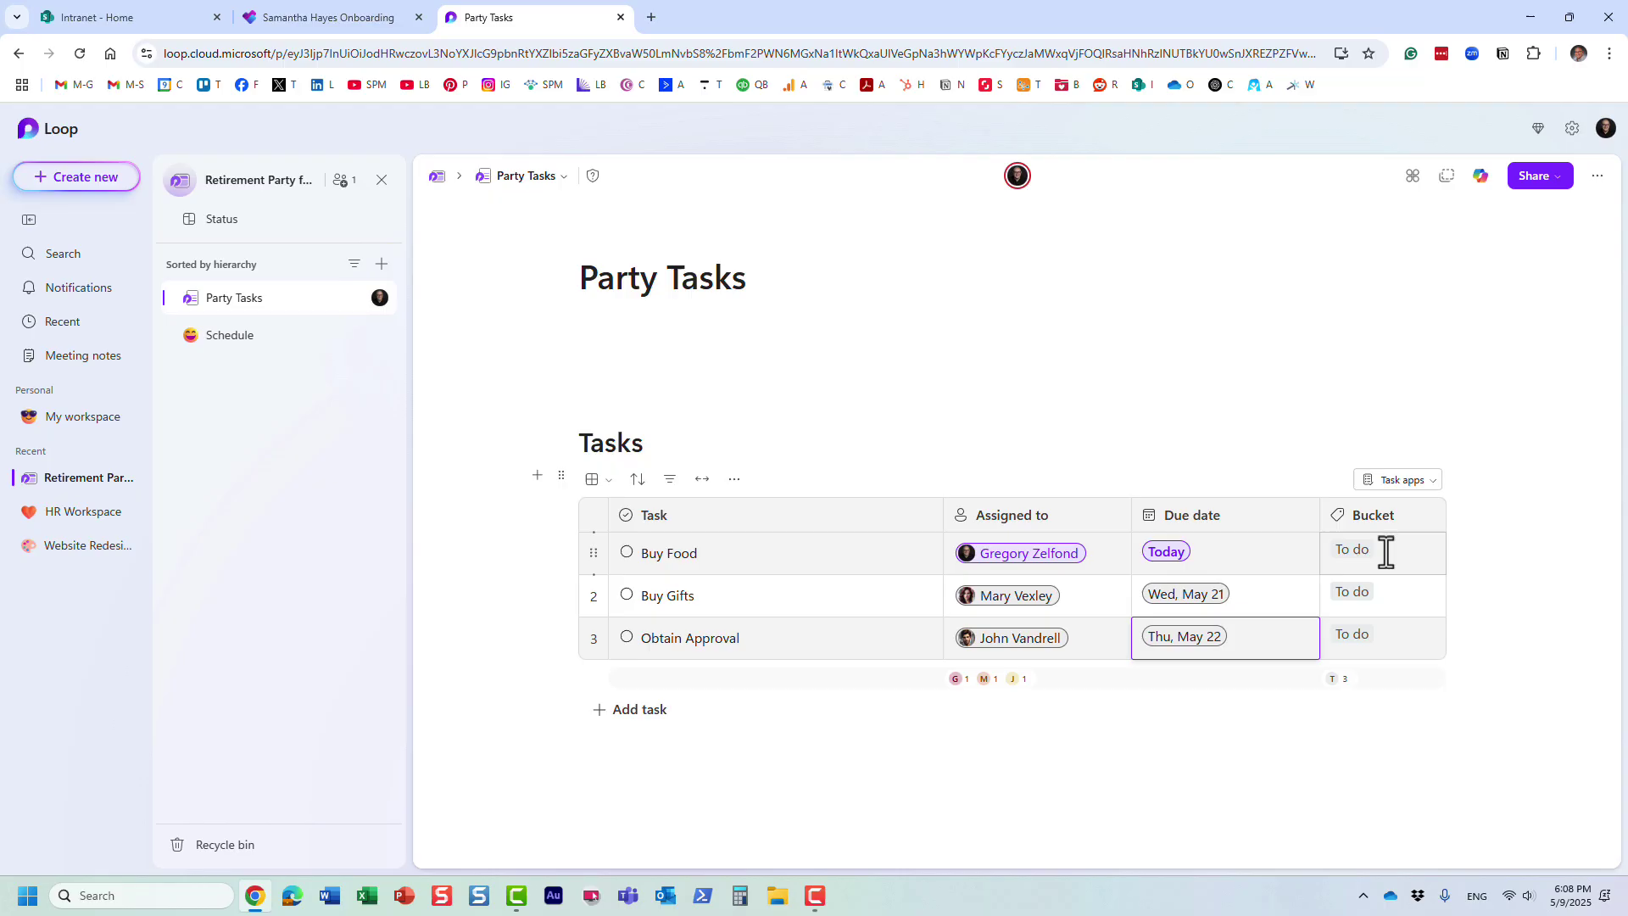
# Step: Glance at the onboarding plan's board in Planner, then return to the Party Tasks page
pyautogui.click(322, 23)
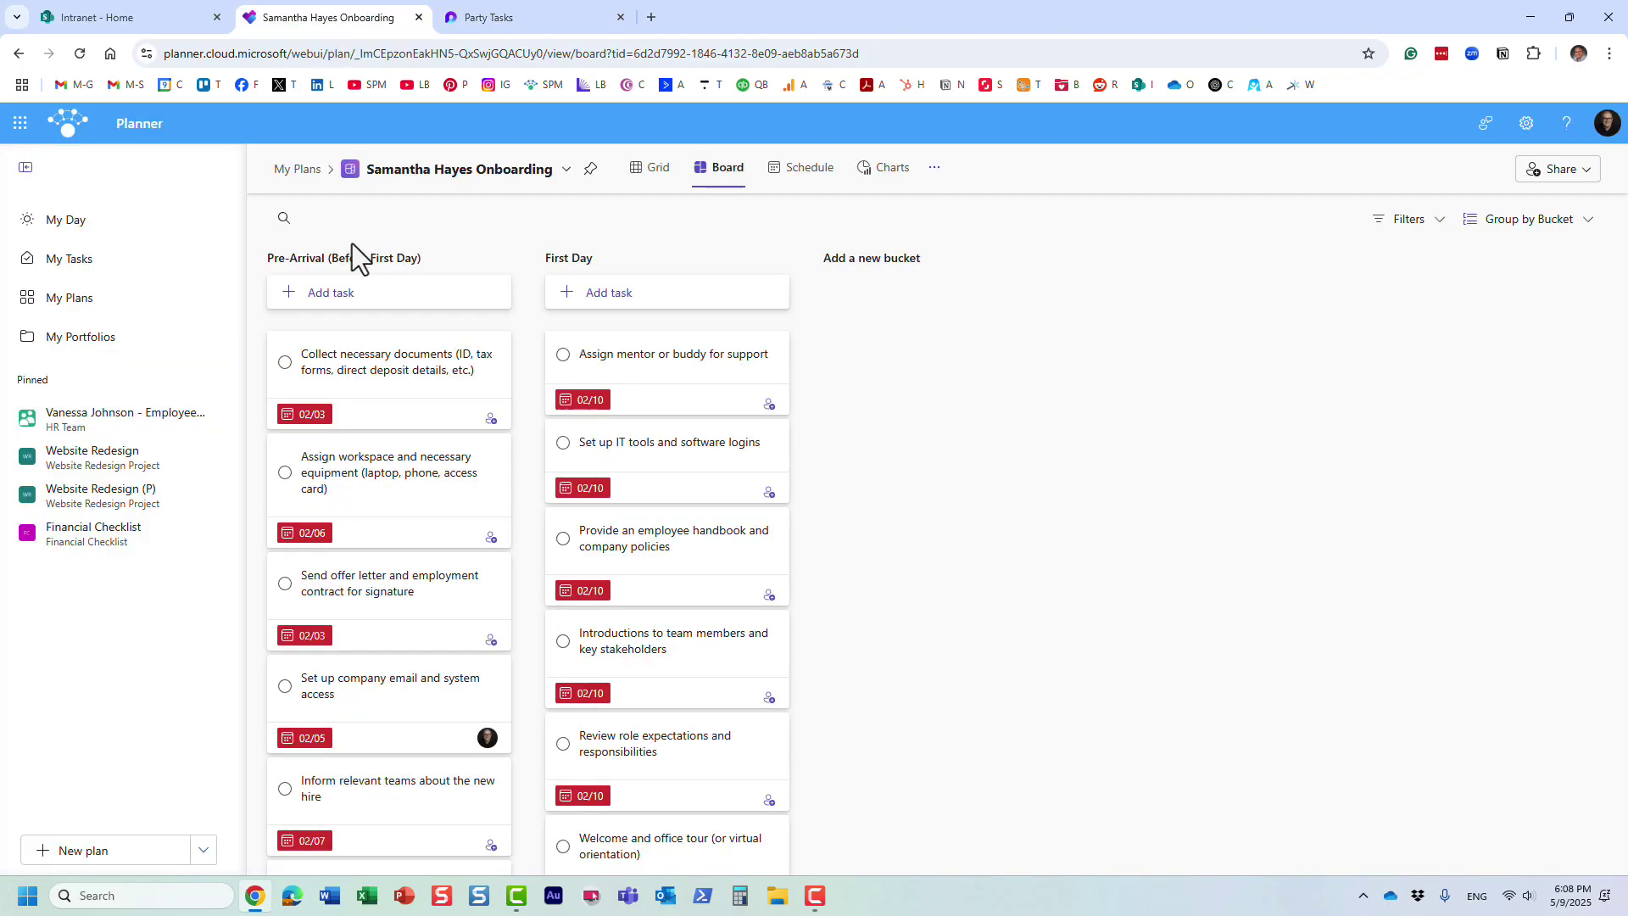
pyautogui.click(479, 17)
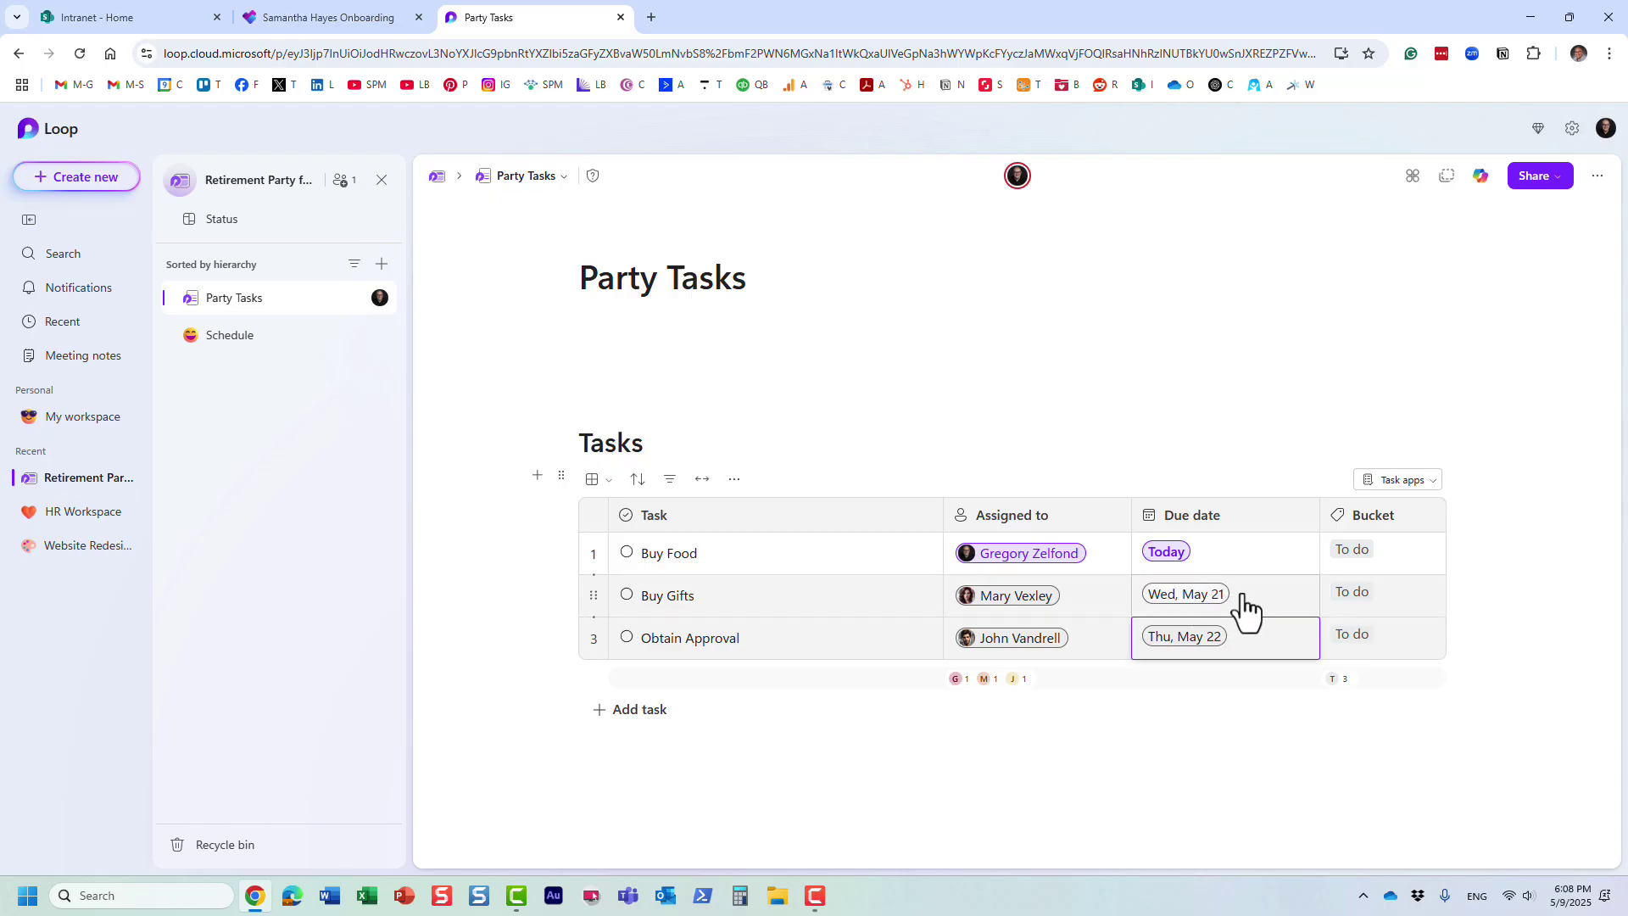
# Step: Clear Buy Food's To do bucket and put Obtain Approval in a new Planning bucket
pyautogui.click(1388, 549)
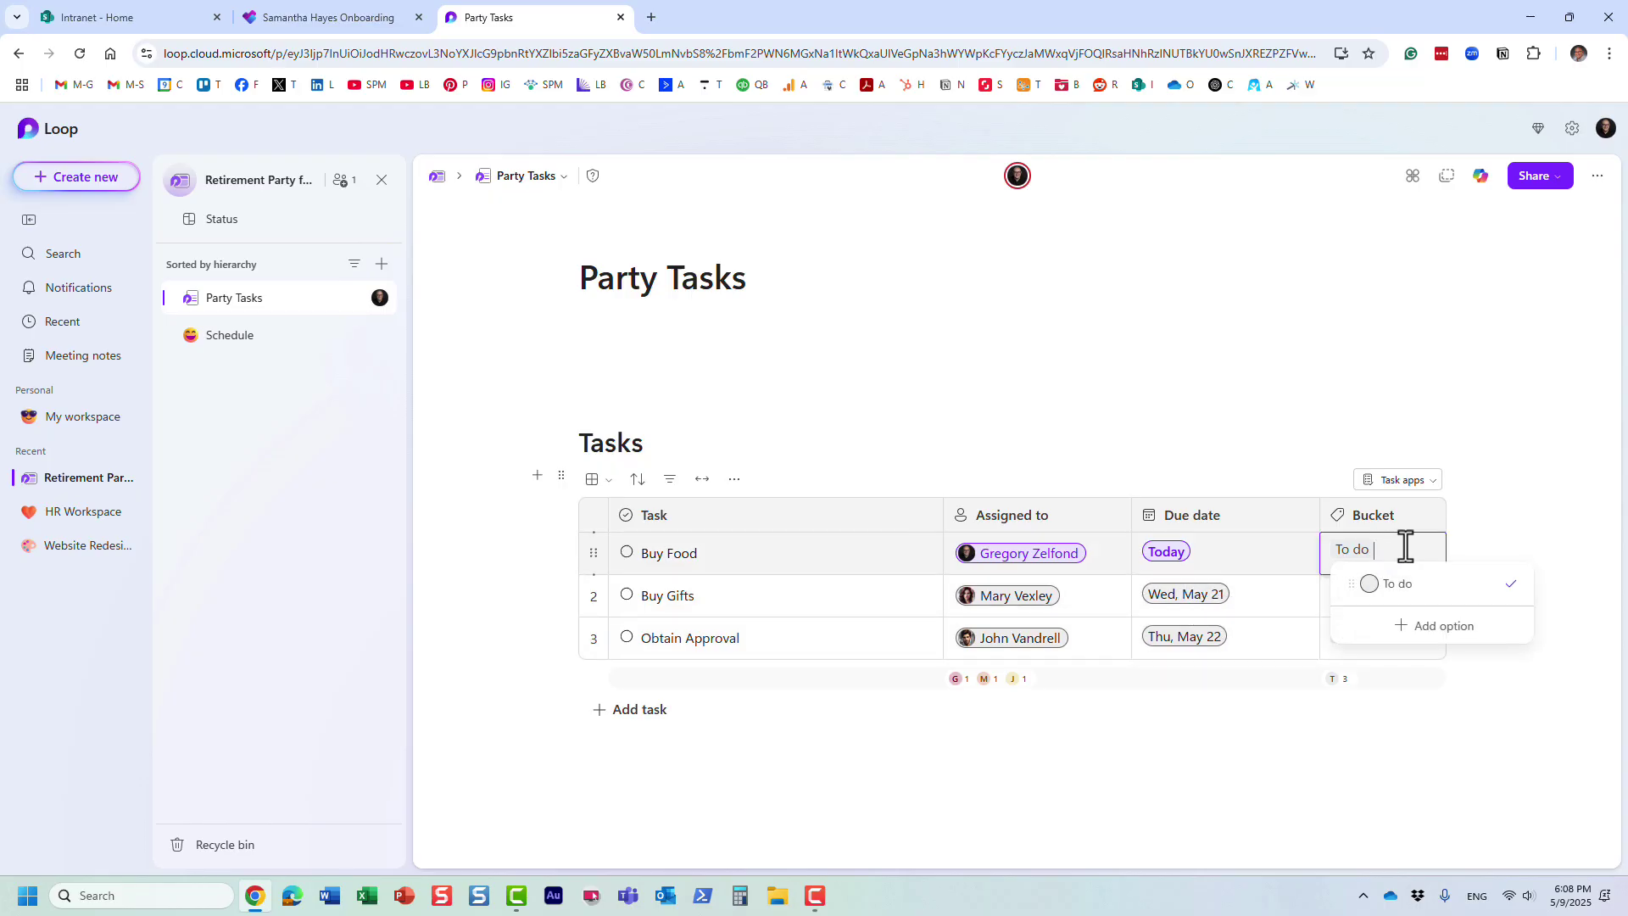
pyautogui.press('BackSpace')
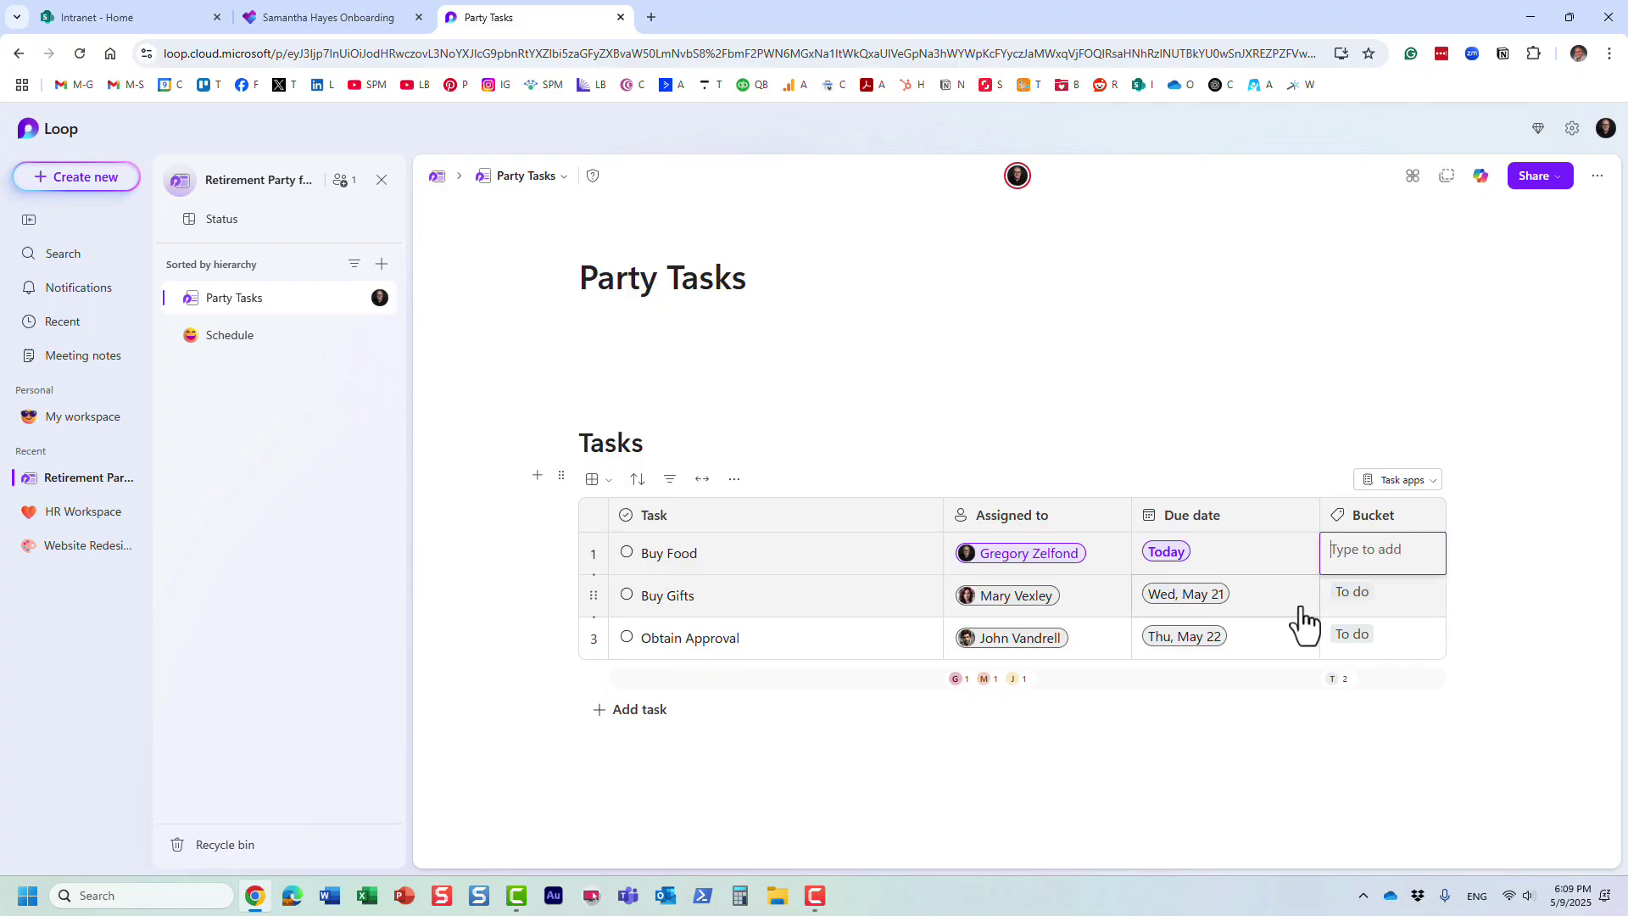
pyautogui.click(1400, 630)
pyautogui.press('BackSpace')
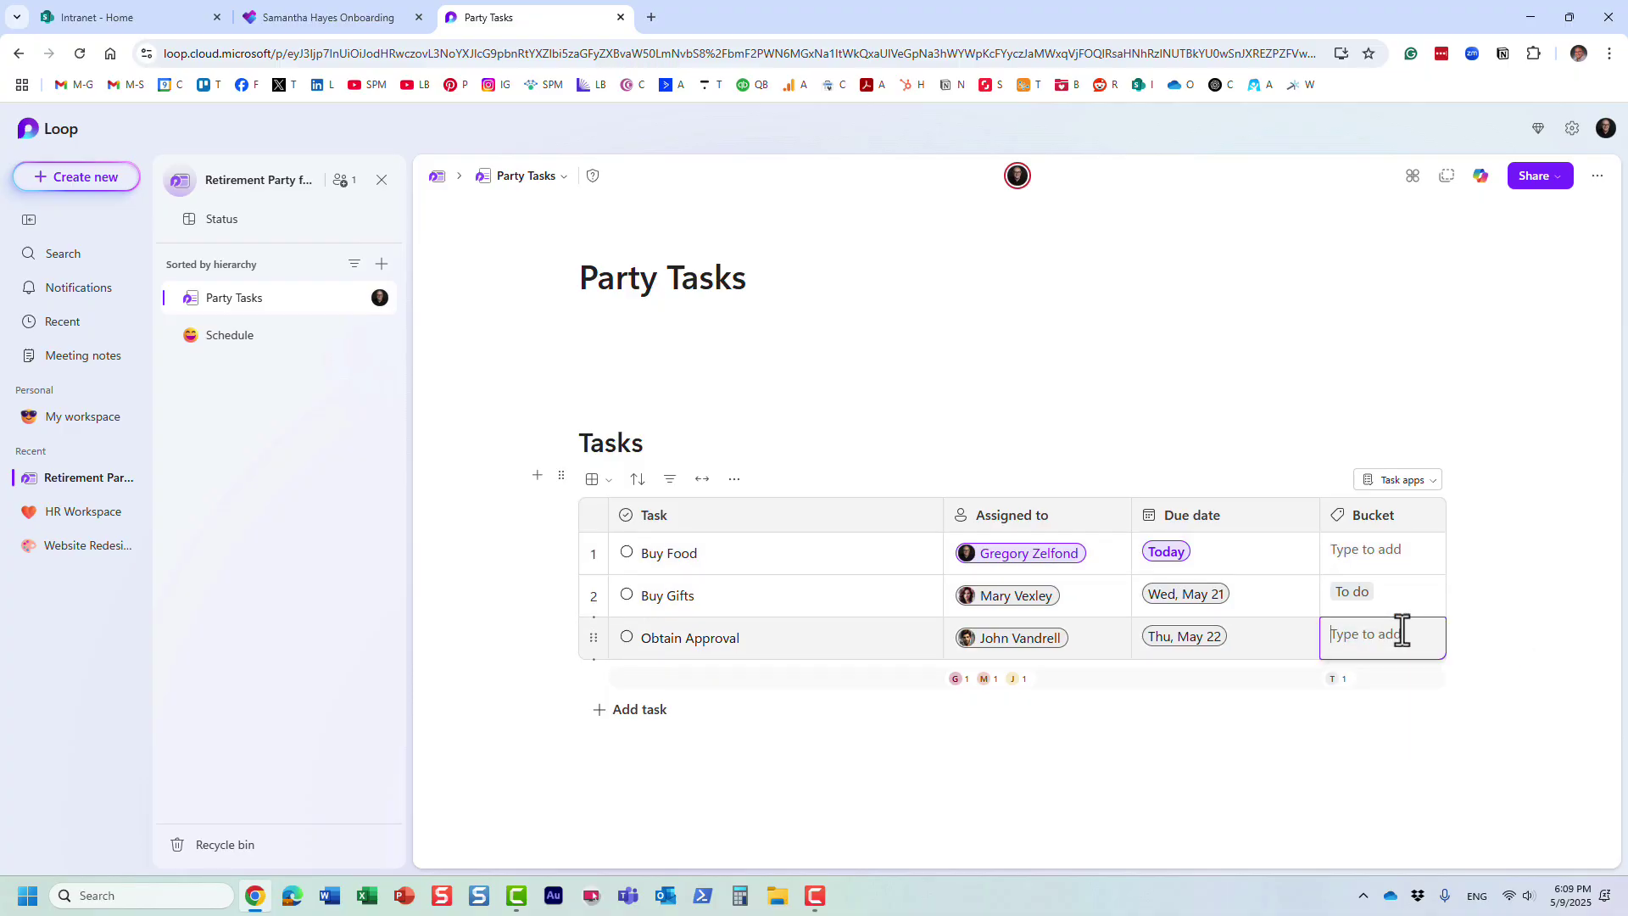
pyautogui.write('Planni')
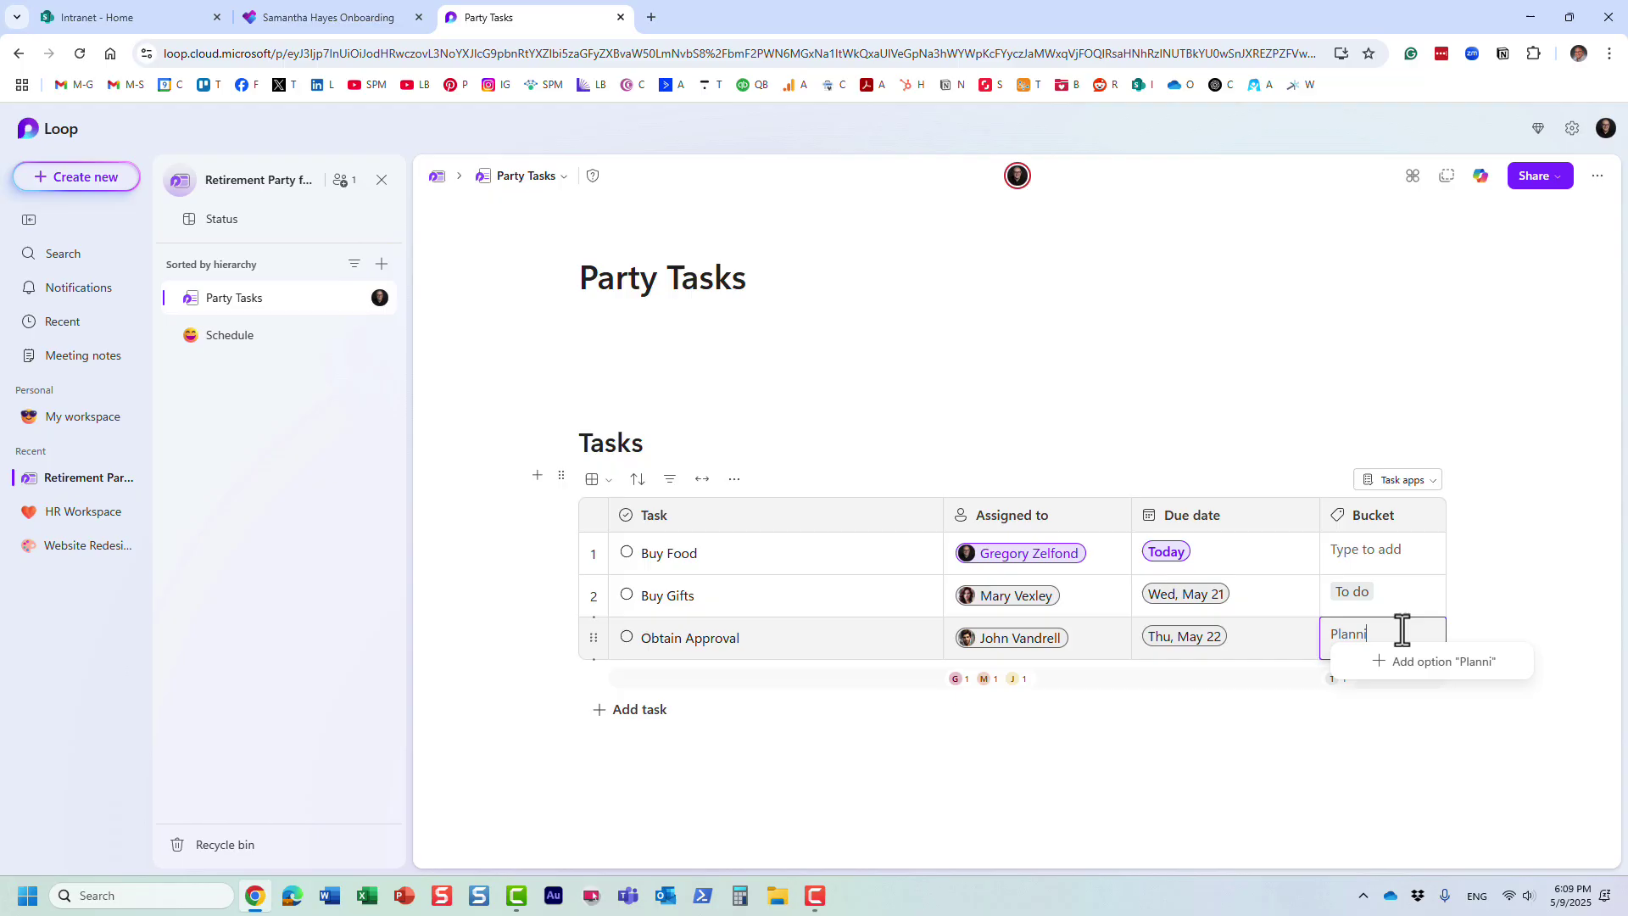
pyautogui.write('ng')
pyautogui.press('Return')
# Step: Create an Execution bucket for Buy Gifts and put Buy Food in it too
pyautogui.click(1379, 595)
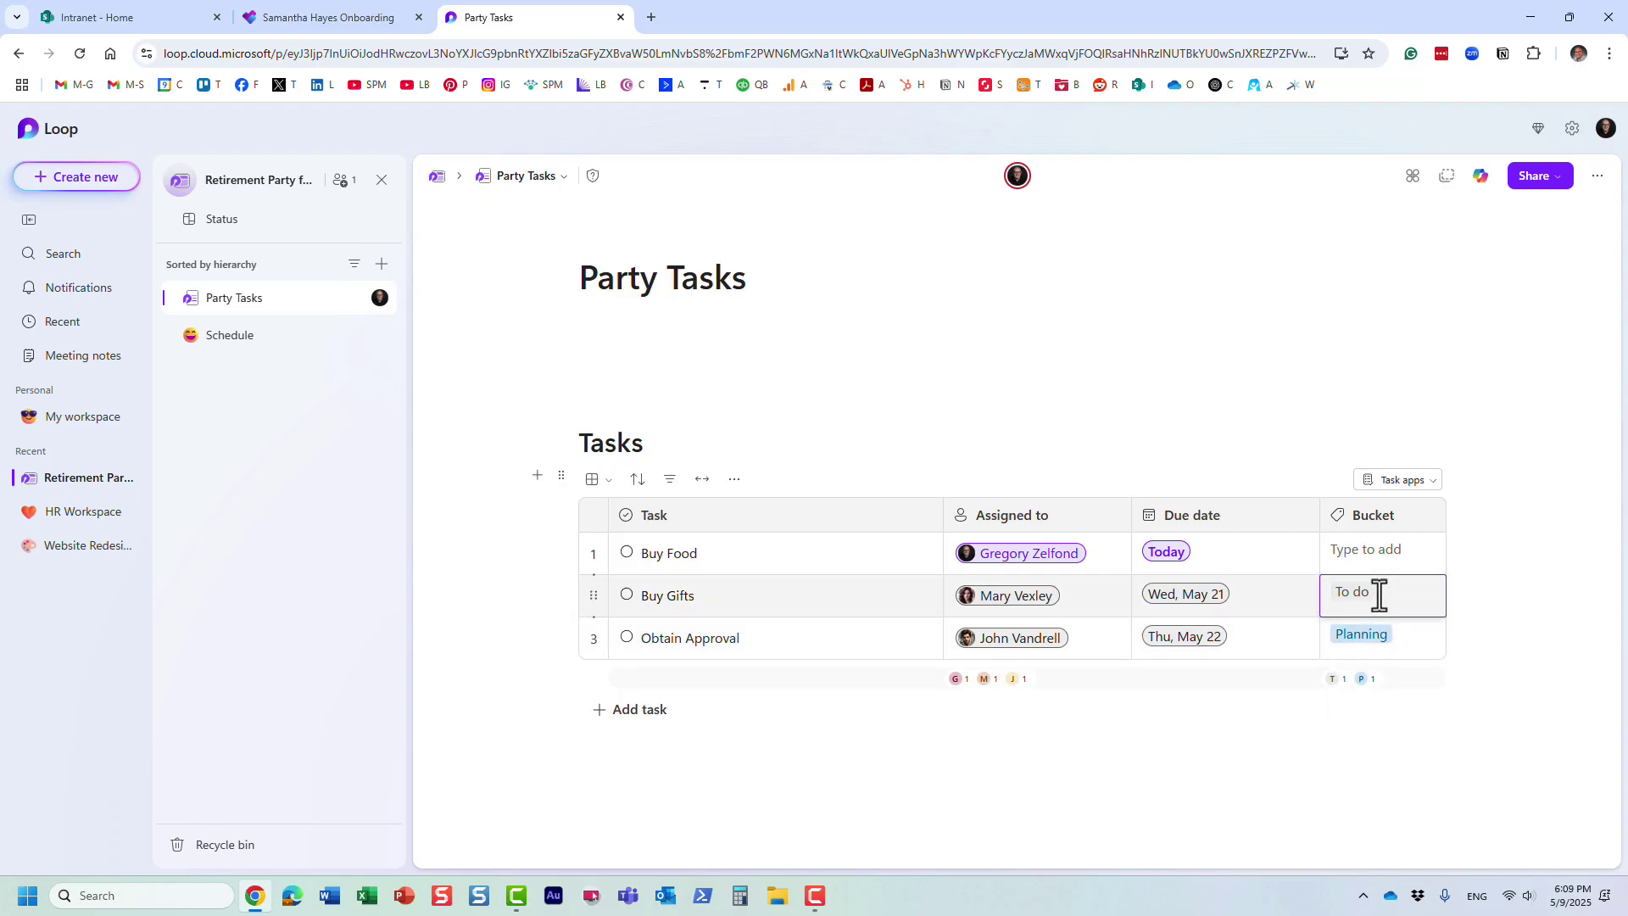
pyautogui.press('BackSpace')
pyautogui.write('Execution')
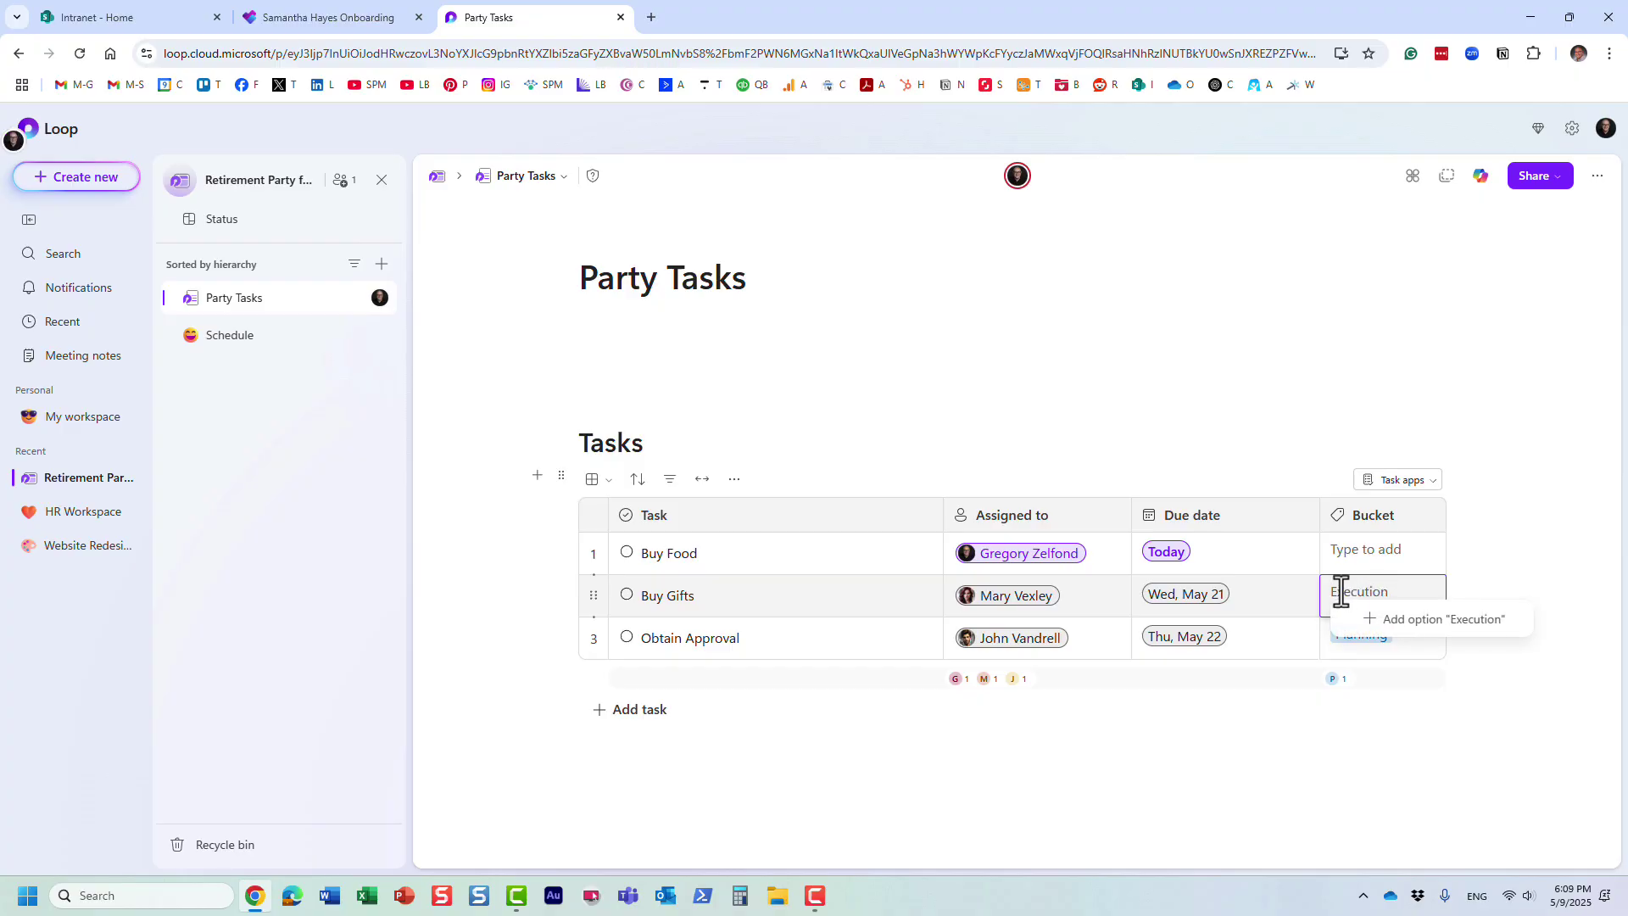
pyautogui.click(1407, 620)
pyautogui.click(1397, 551)
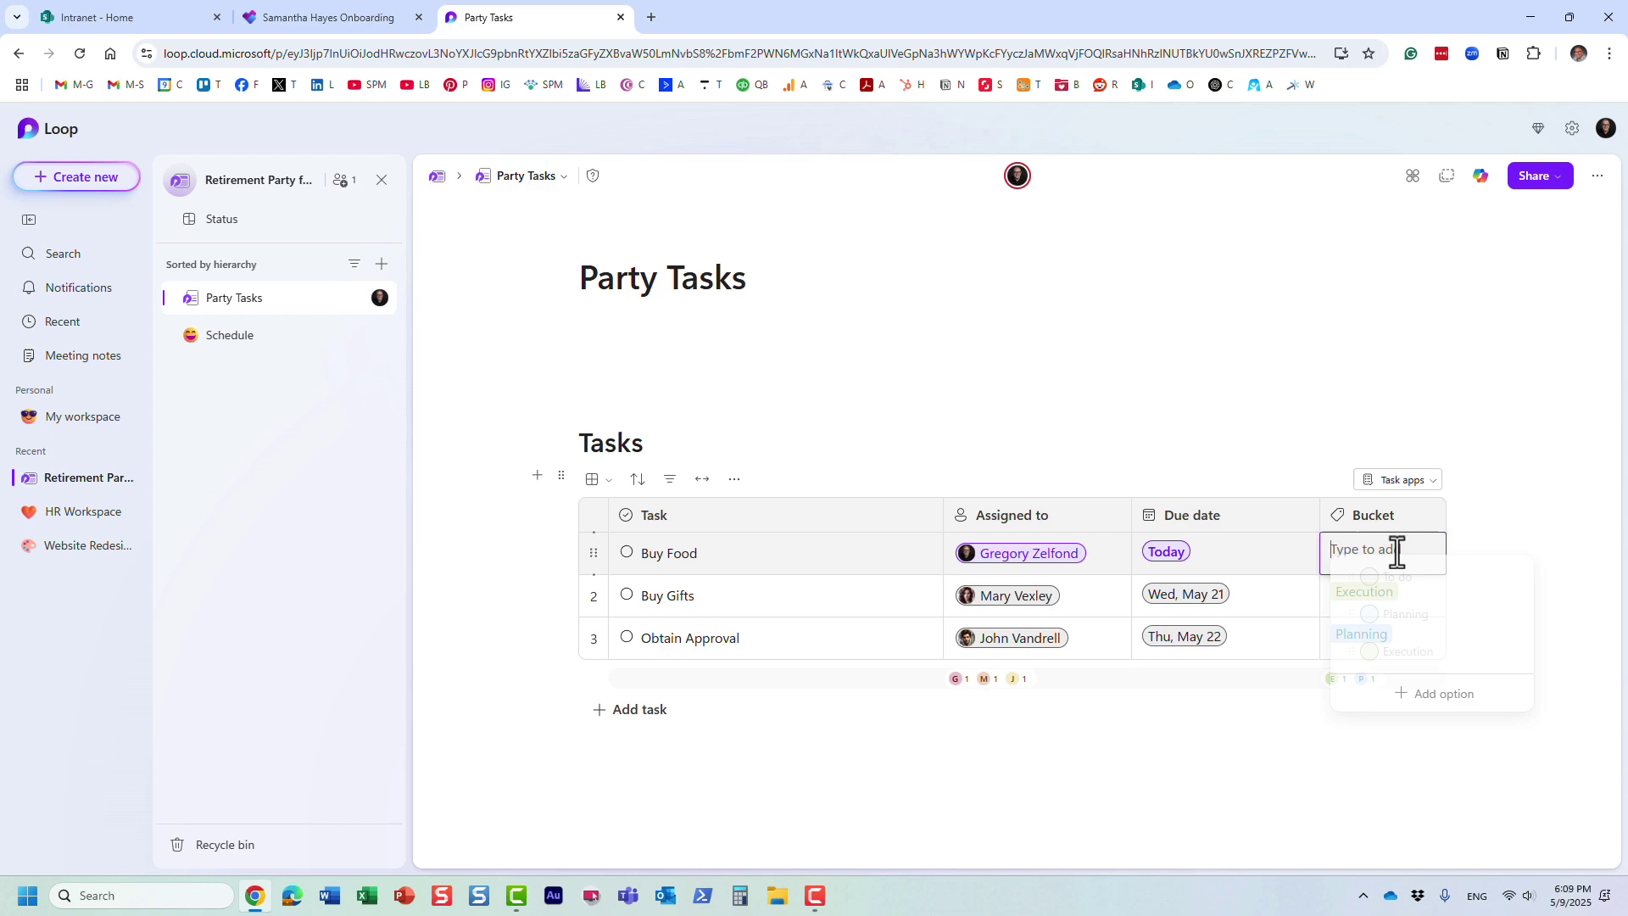
pyautogui.click(1410, 658)
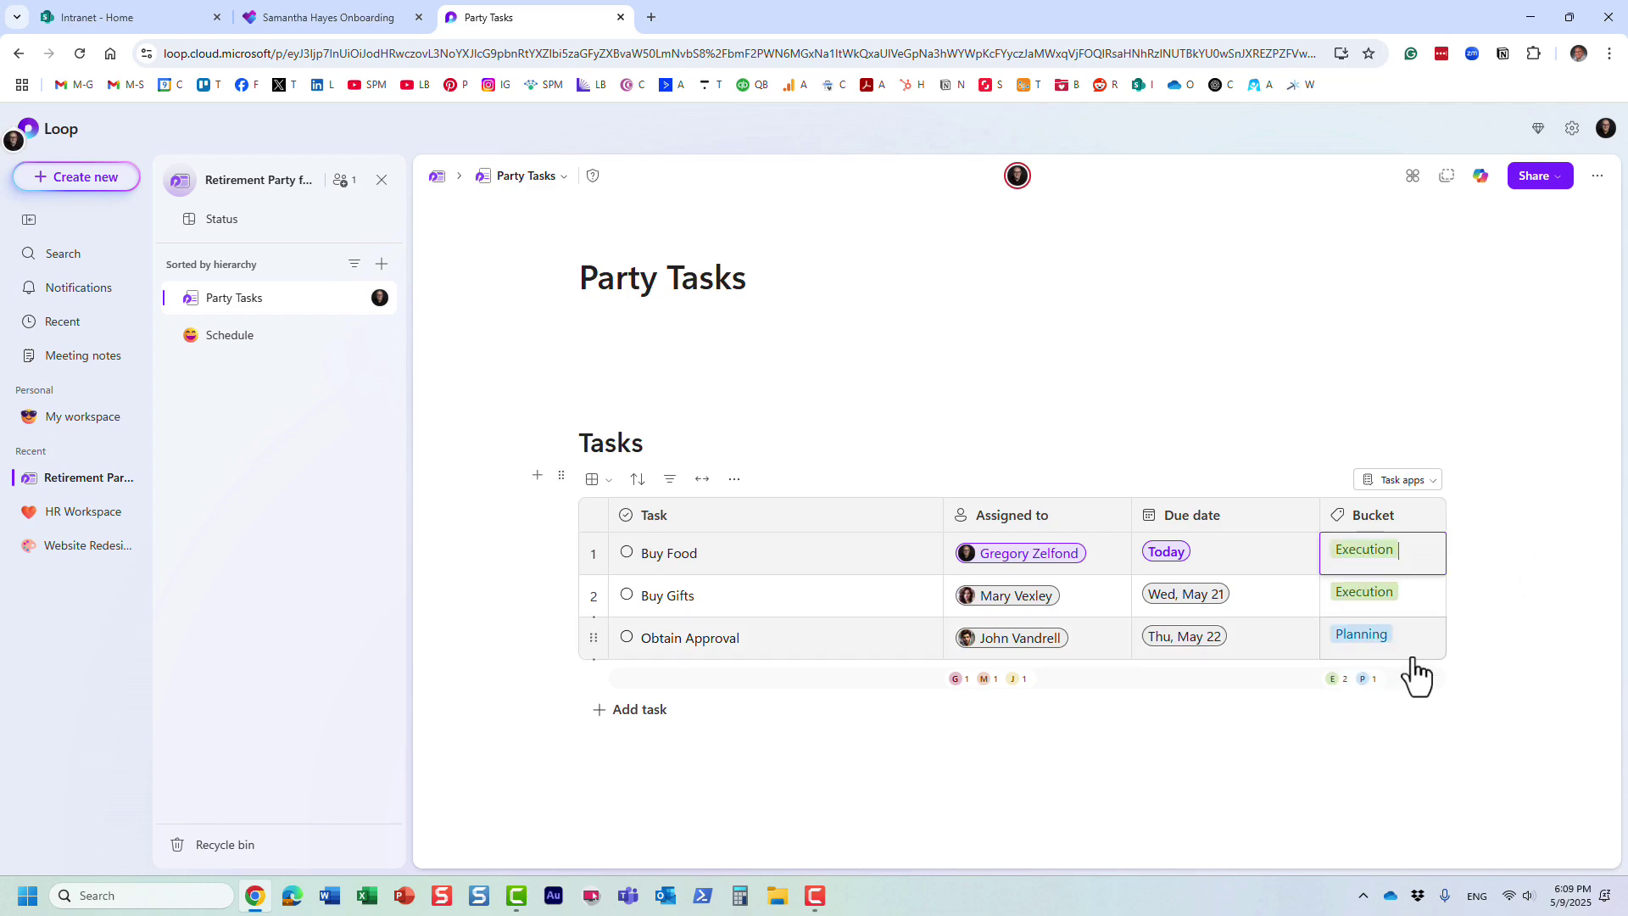
pyautogui.click(1428, 750)
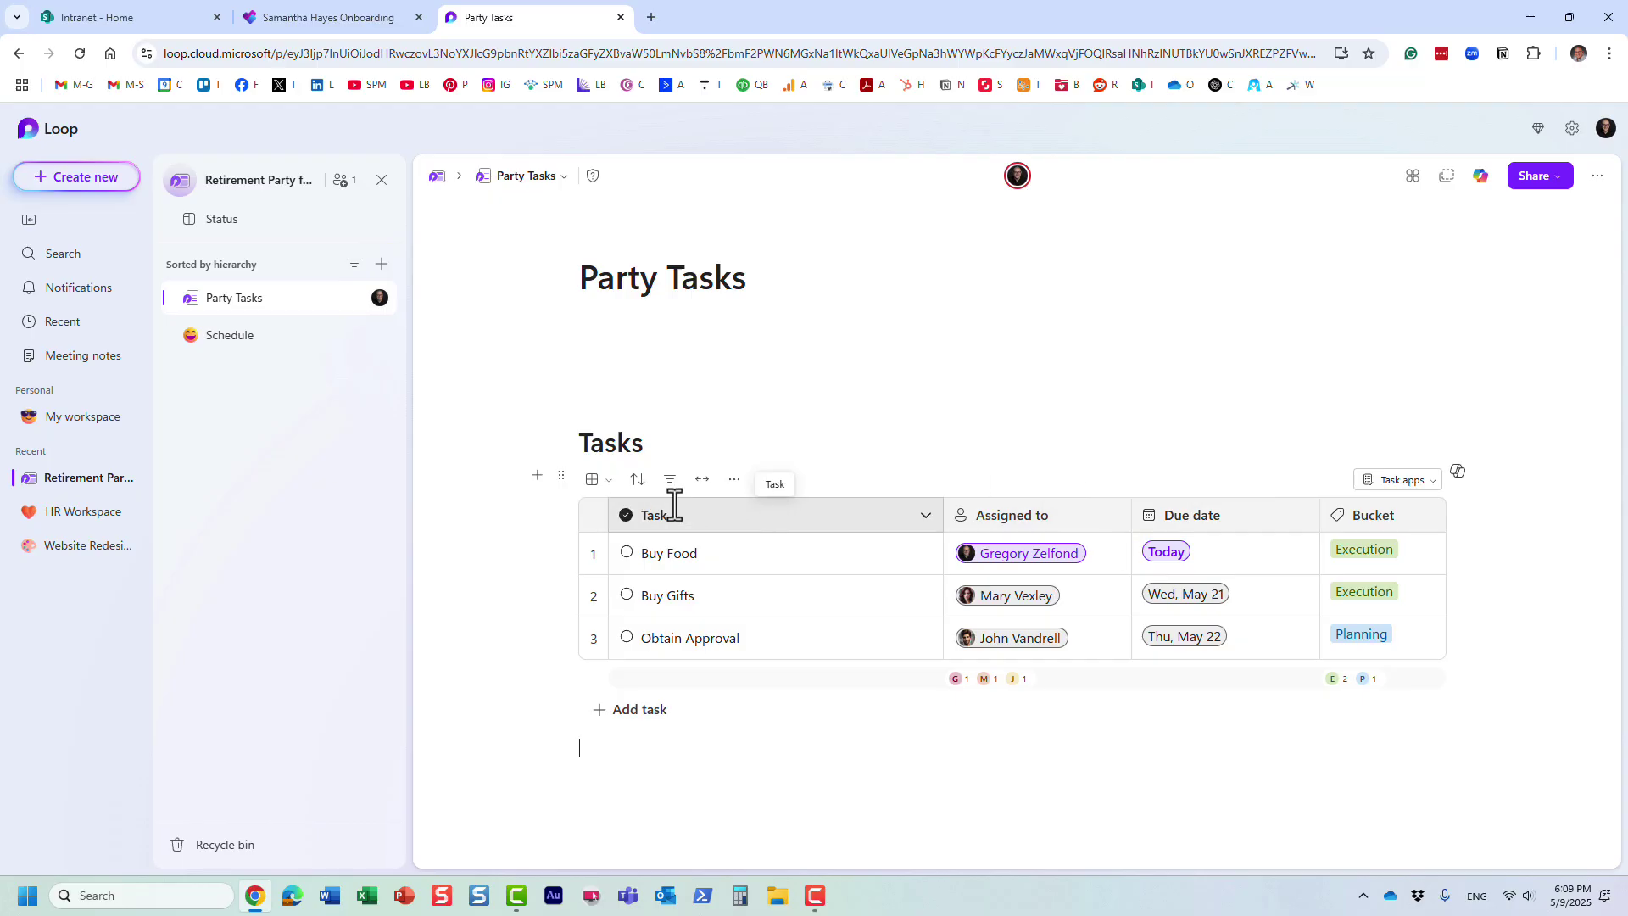
pyautogui.click(598, 483)
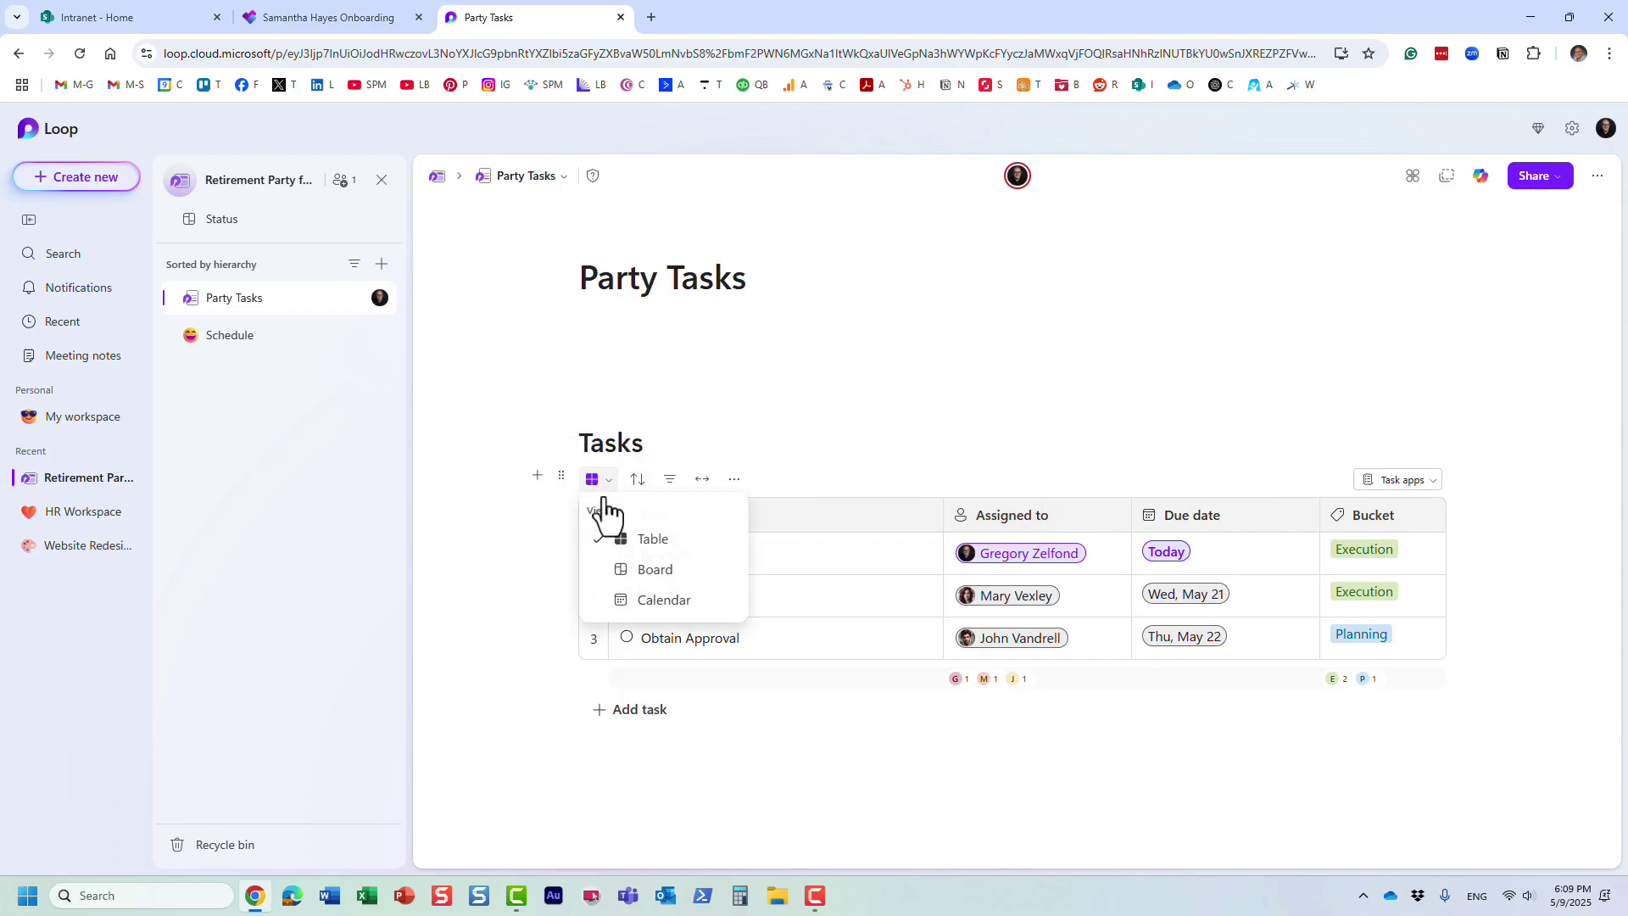
pyautogui.click(666, 569)
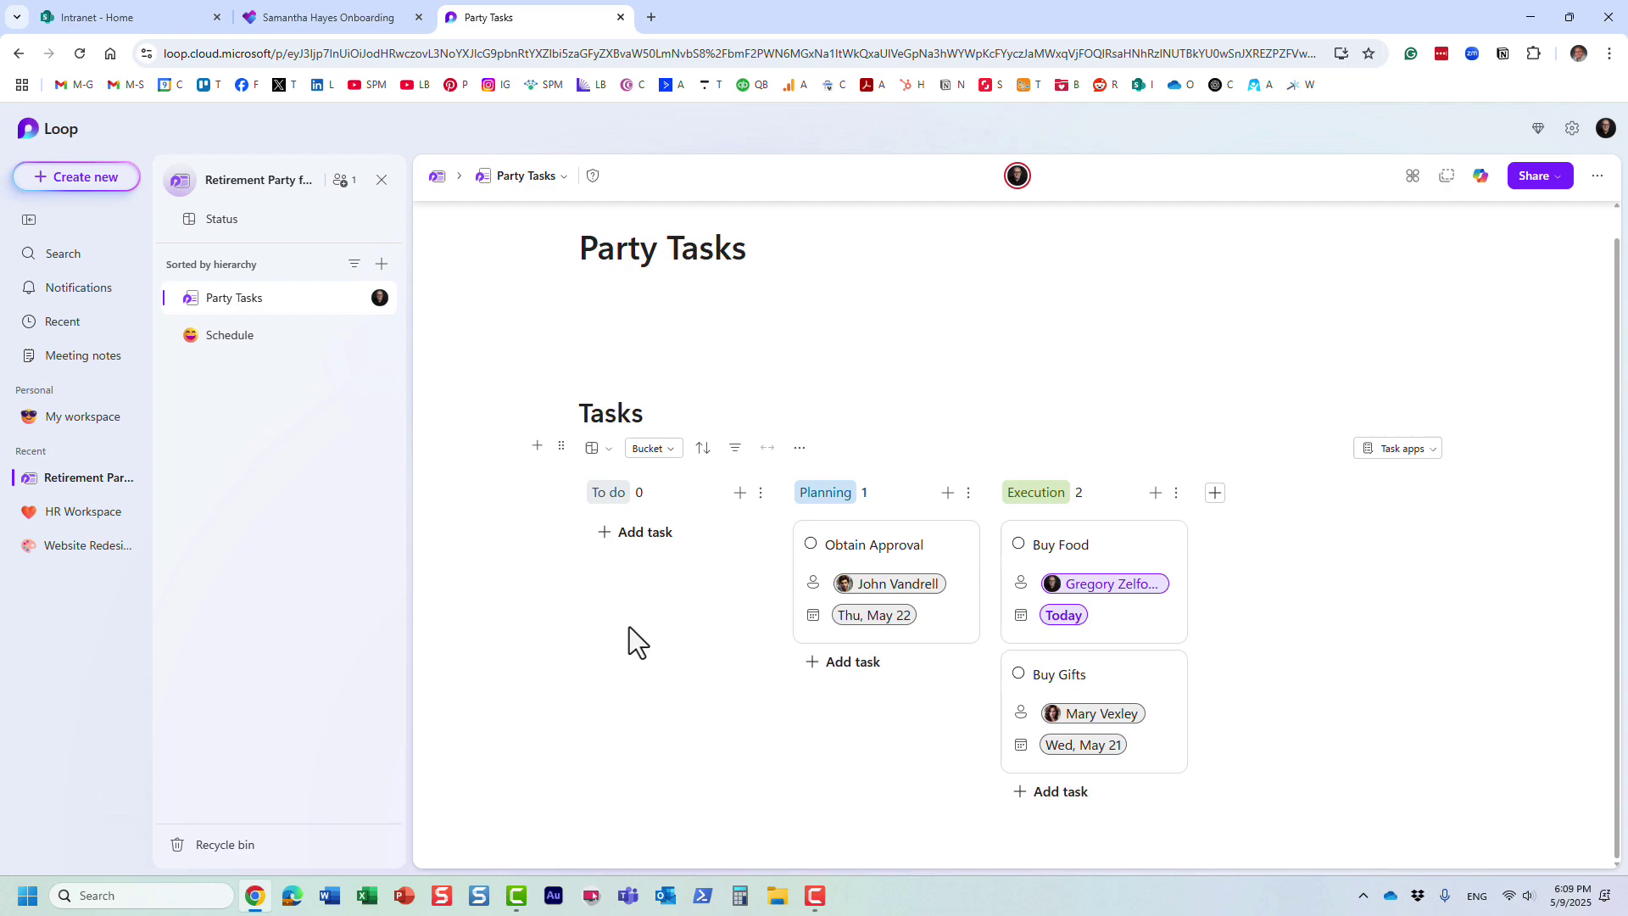
pyautogui.click(657, 449)
pyautogui.click(595, 449)
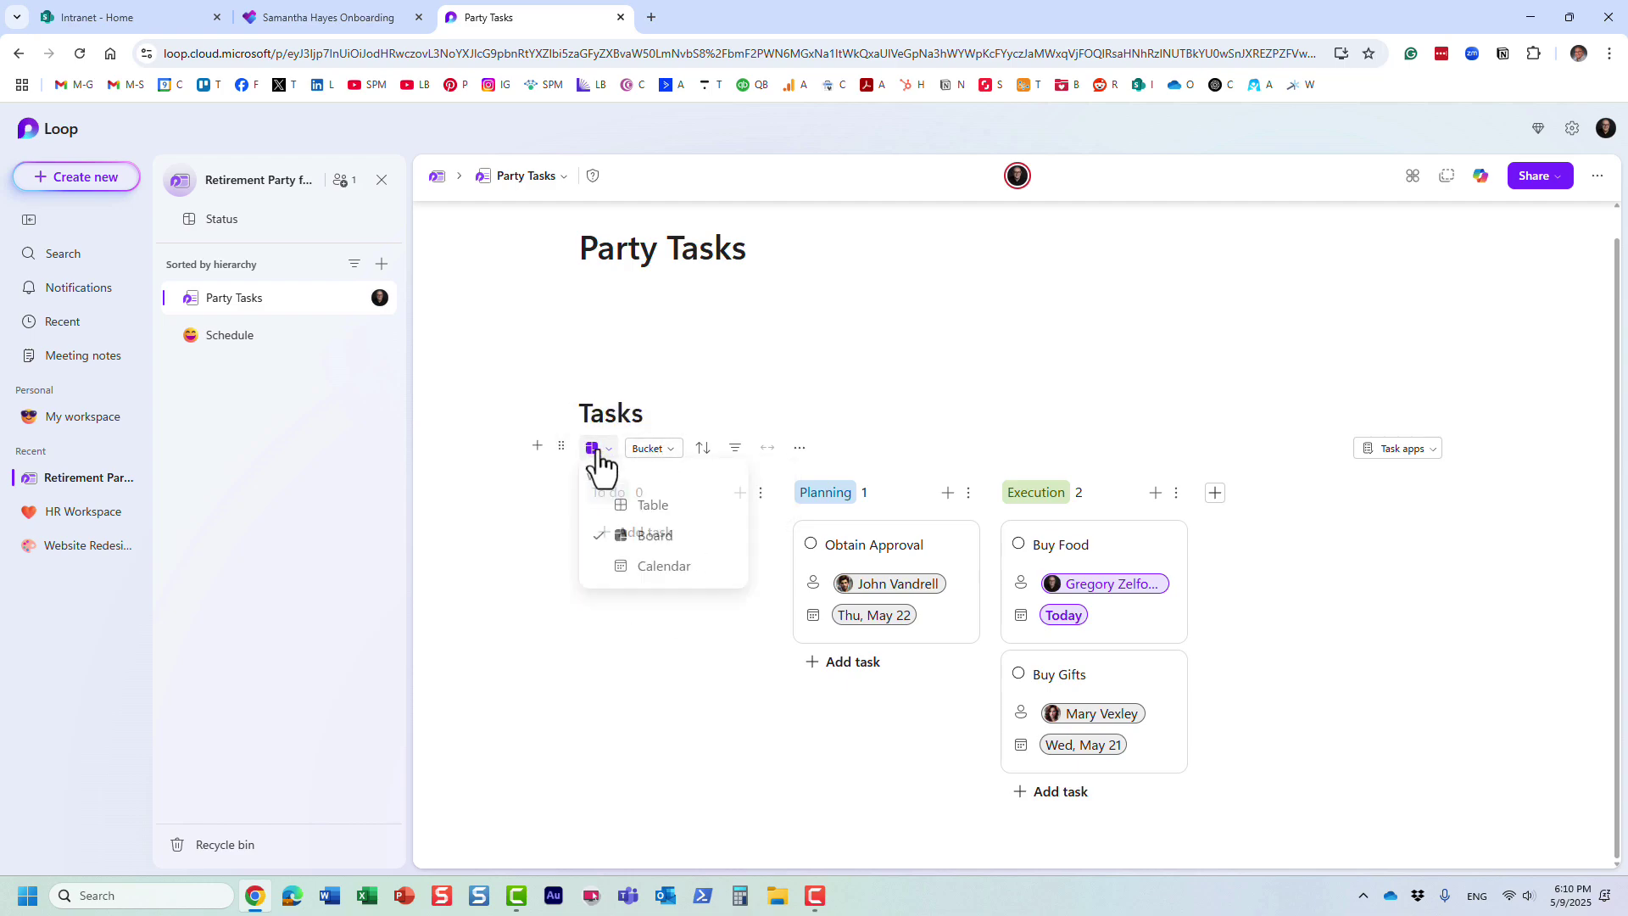
pyautogui.click(645, 507)
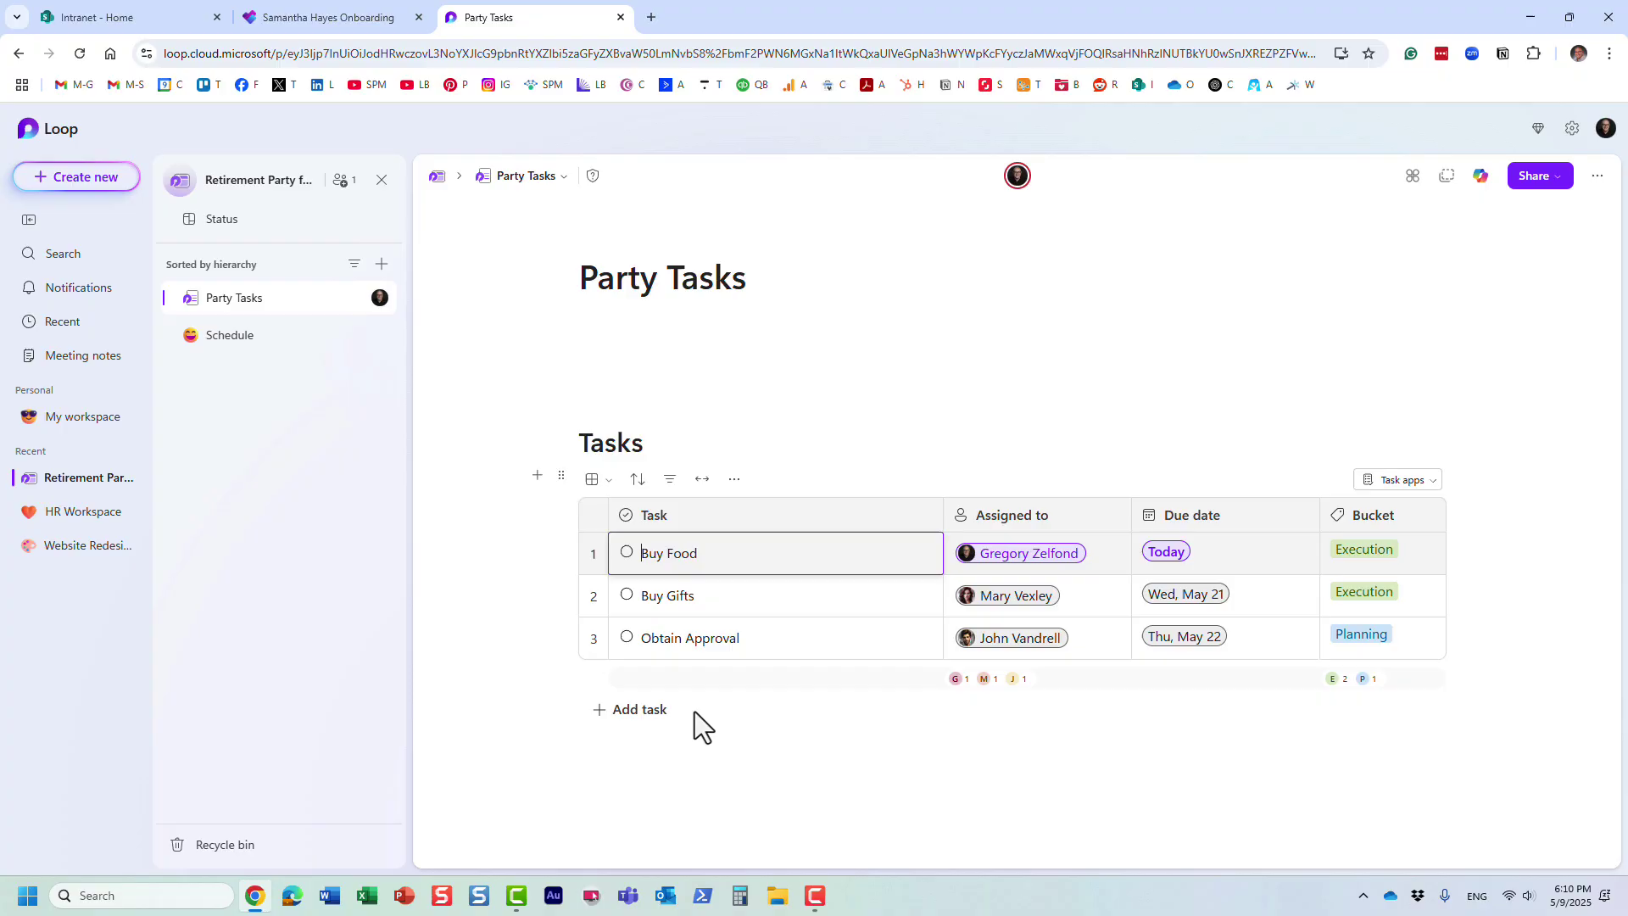
# Step: Open the Task apps menu for the Party Tasks list
pyautogui.click(1433, 488)
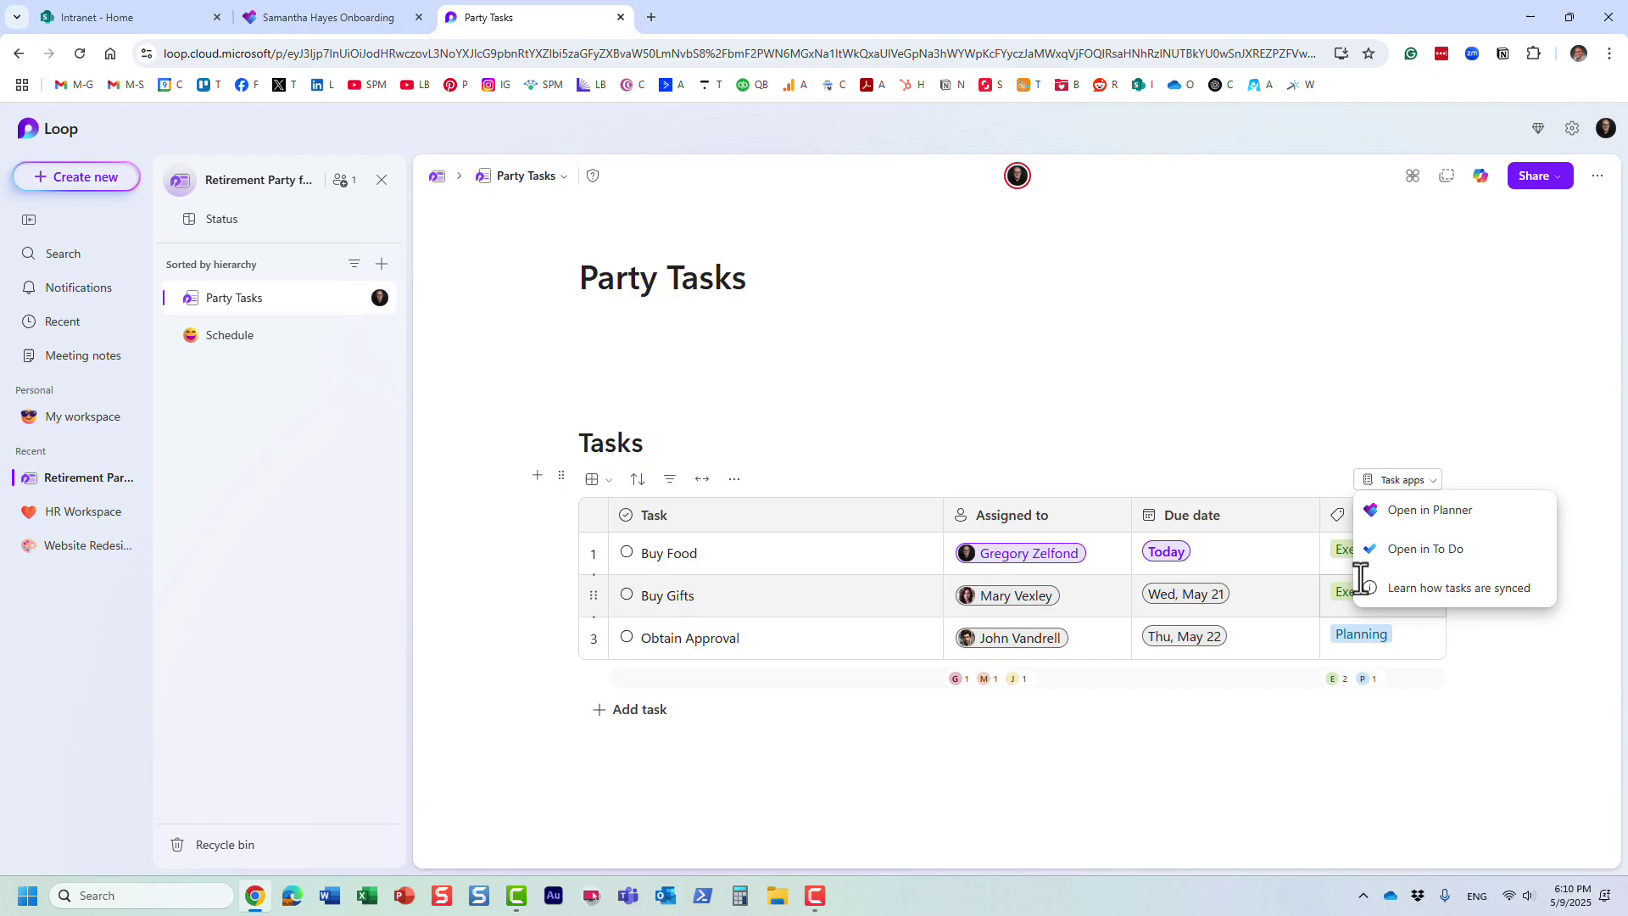
# Step: Open the task list in Planner and reload until the Party Tasks plan loads
pyautogui.click(1446, 518)
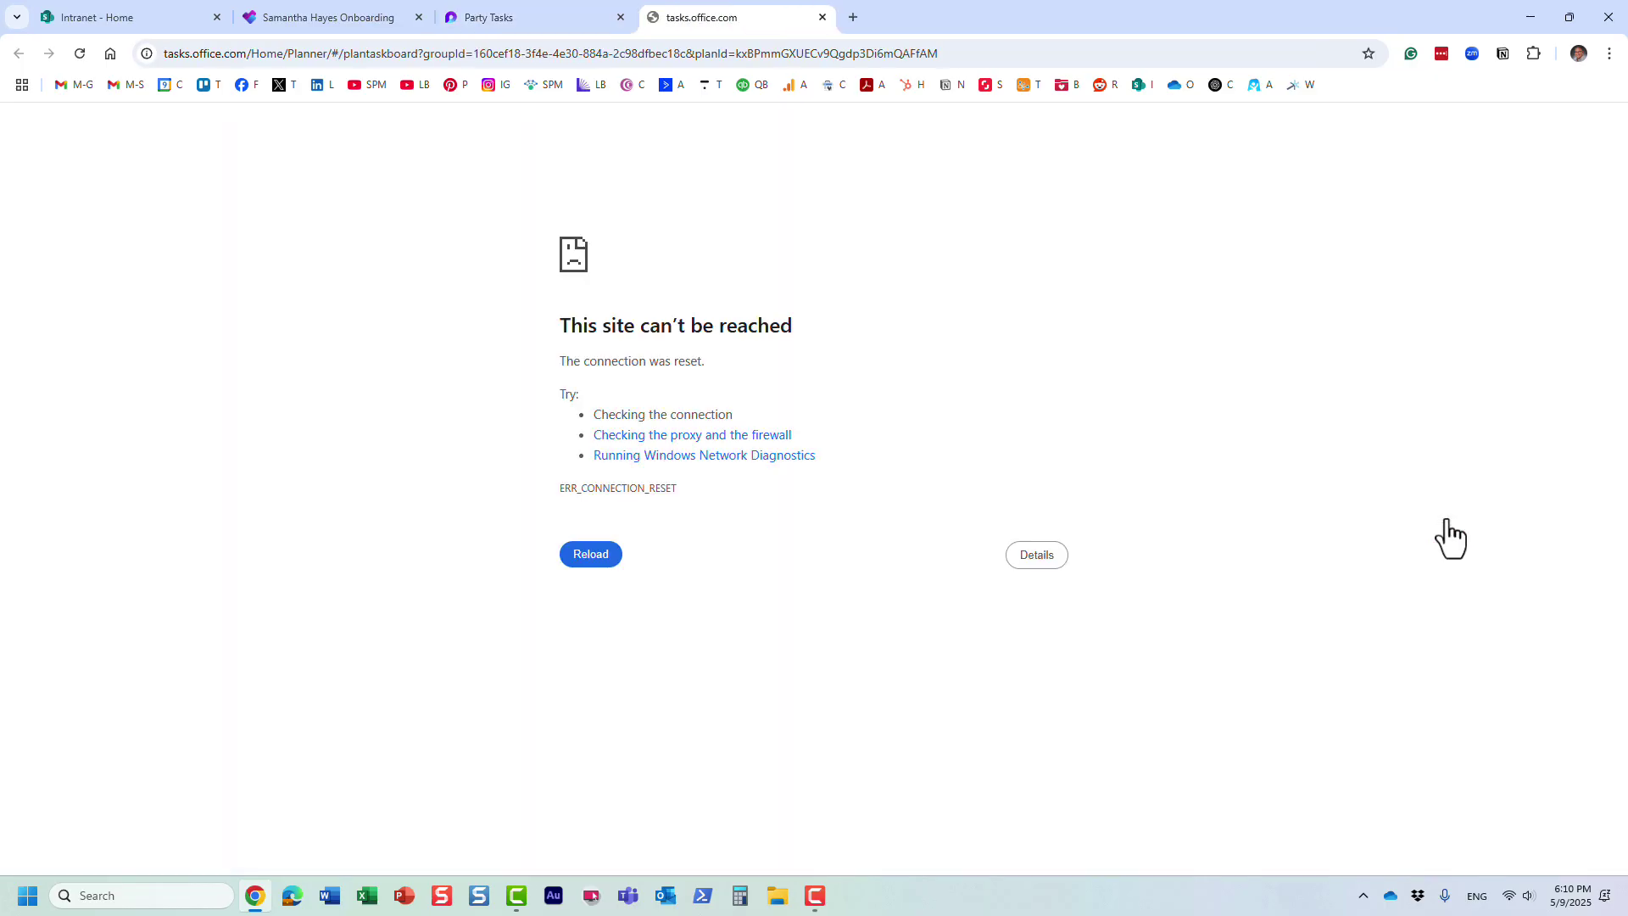
pyautogui.click(78, 54)
pyautogui.click(78, 56)
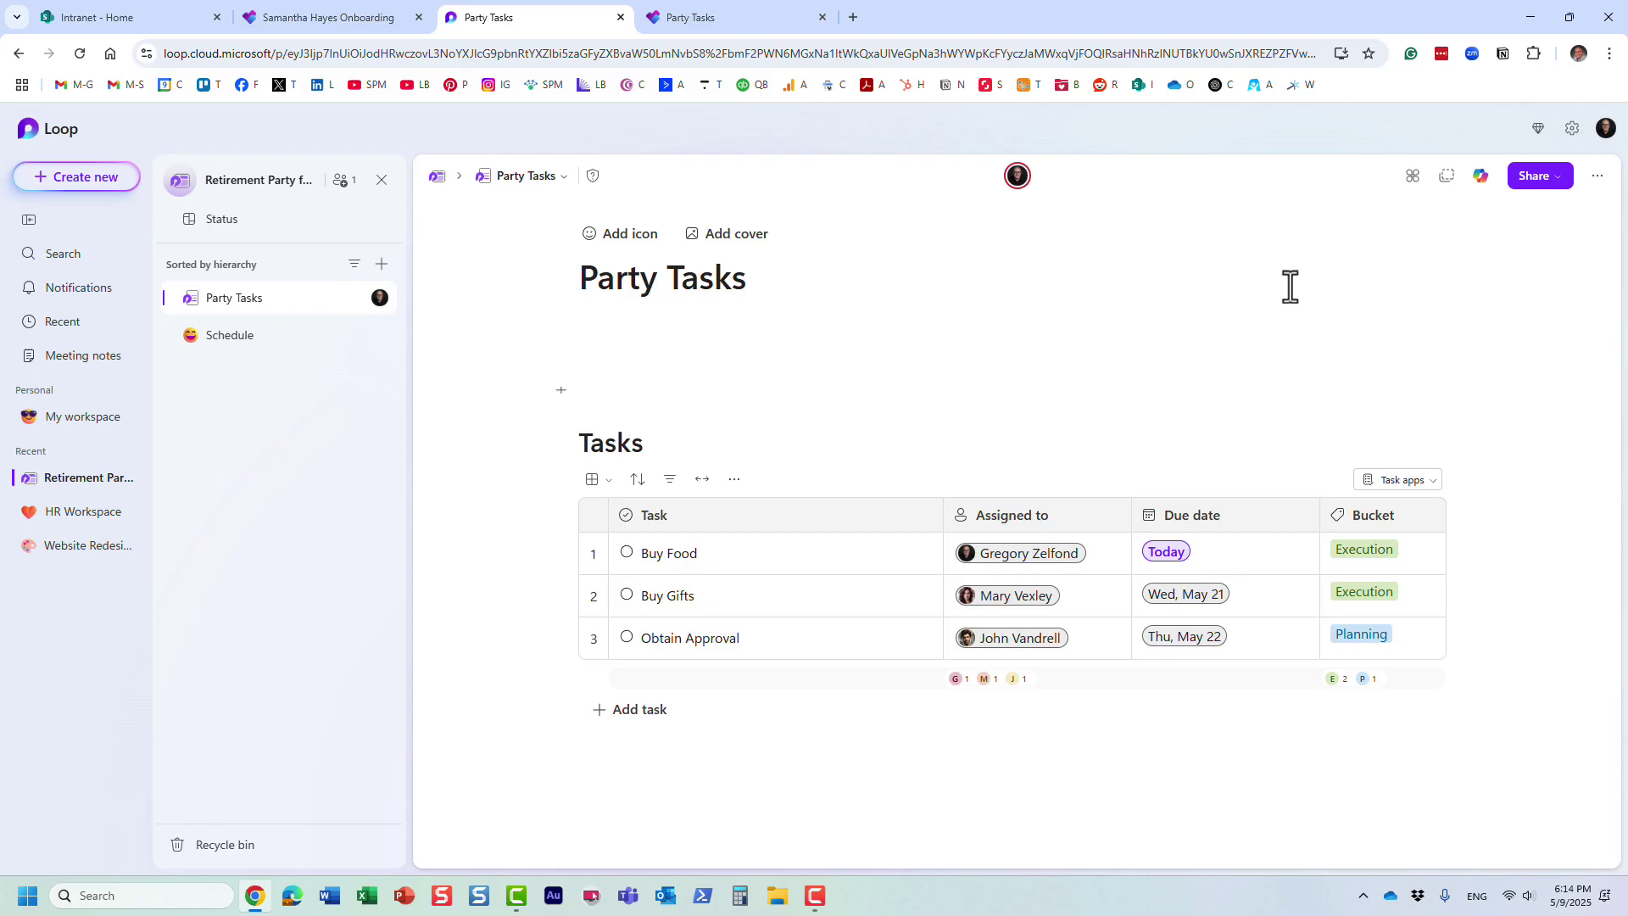
# Step: Check the synced-apps list, tick Buy Food complete, then switch to the Planner Party Tasks board
pyautogui.click(1424, 481)
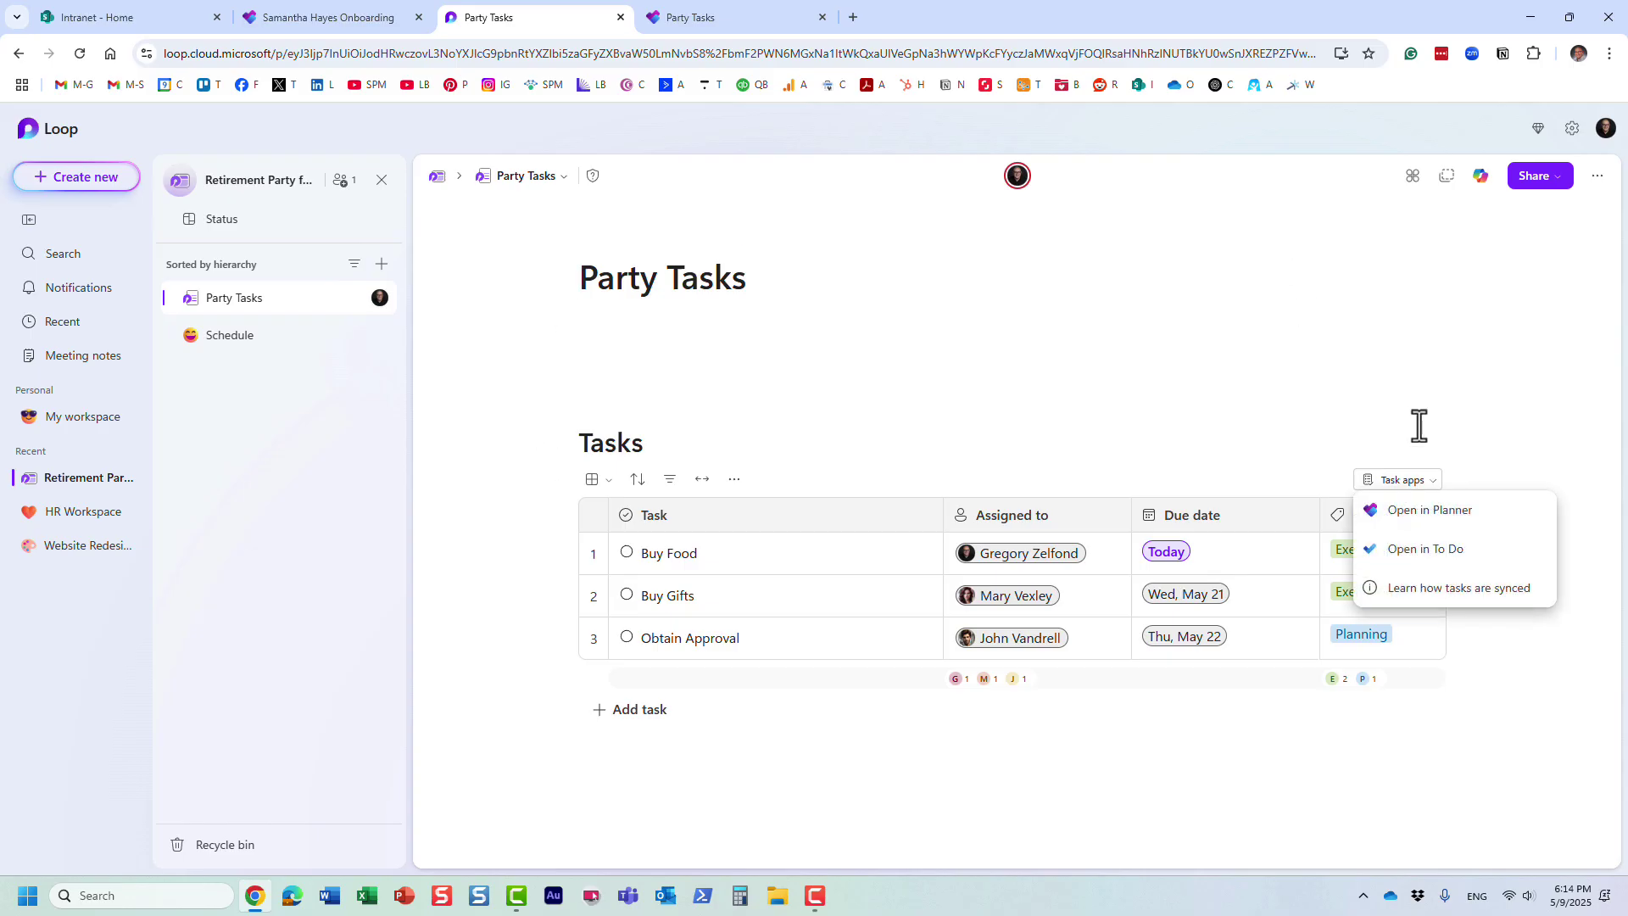
pyautogui.click(1394, 376)
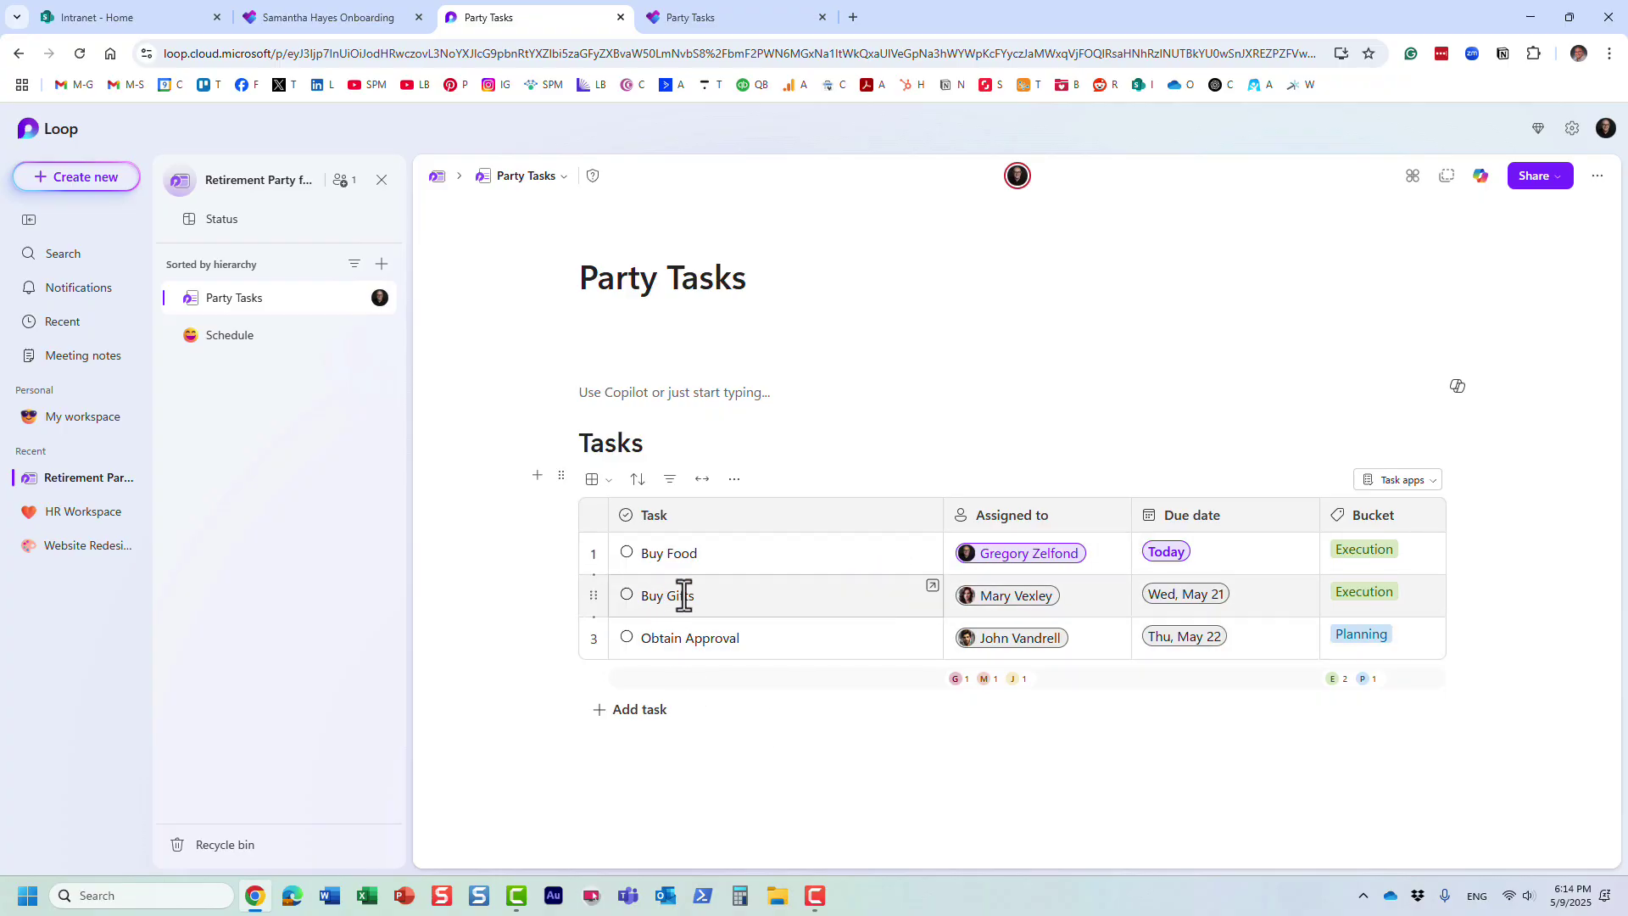
pyautogui.click(627, 553)
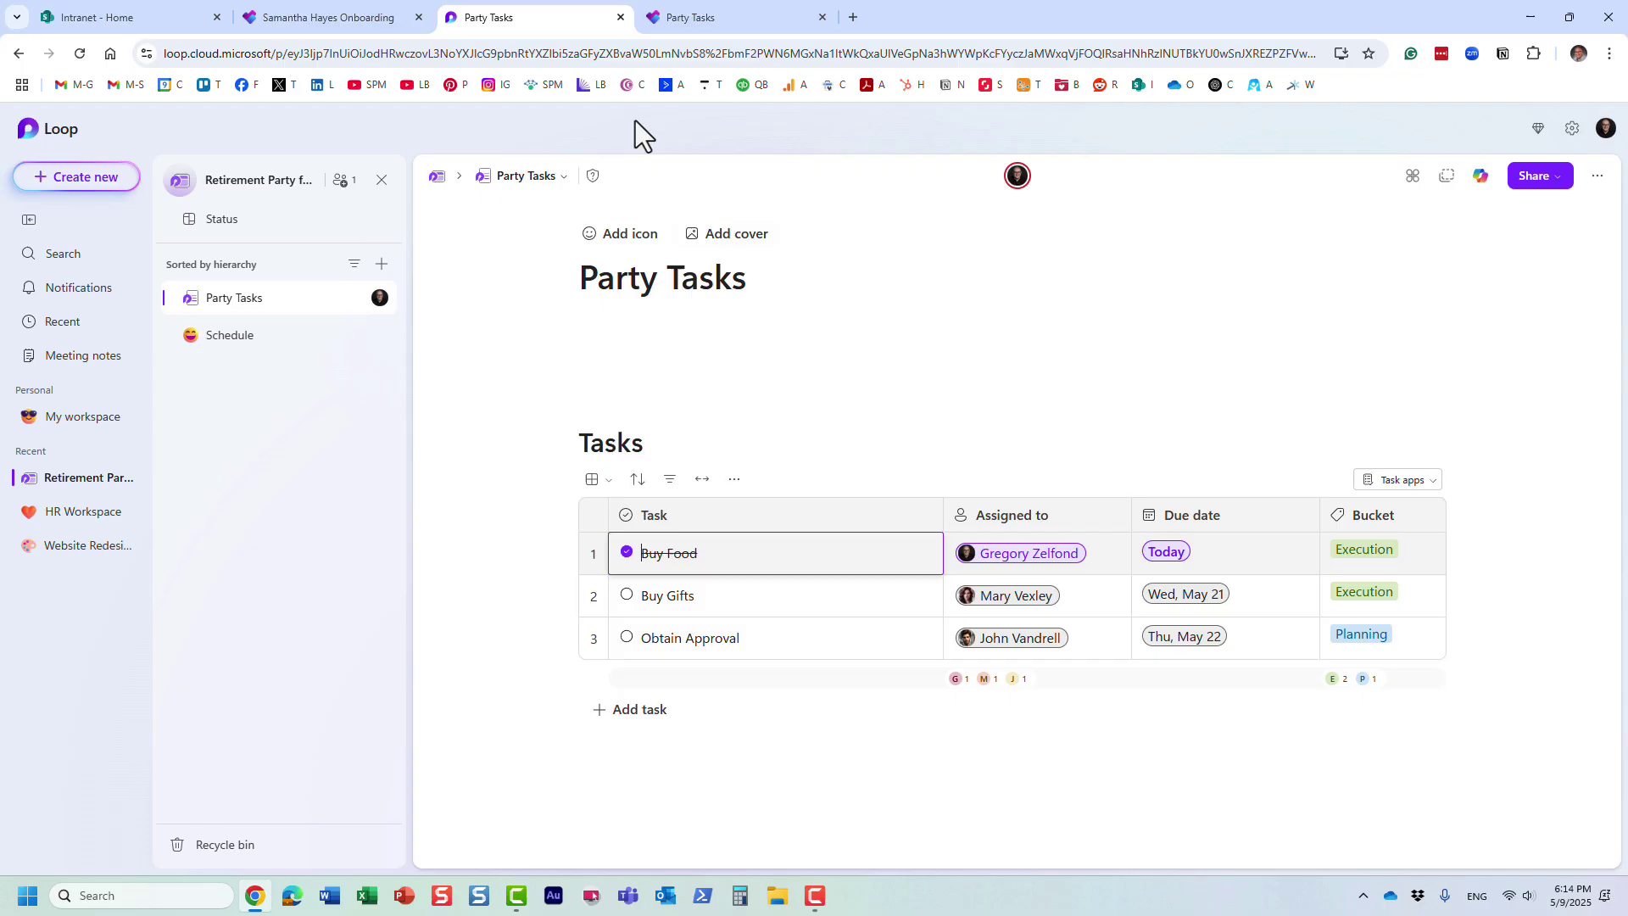
pyautogui.click(714, 22)
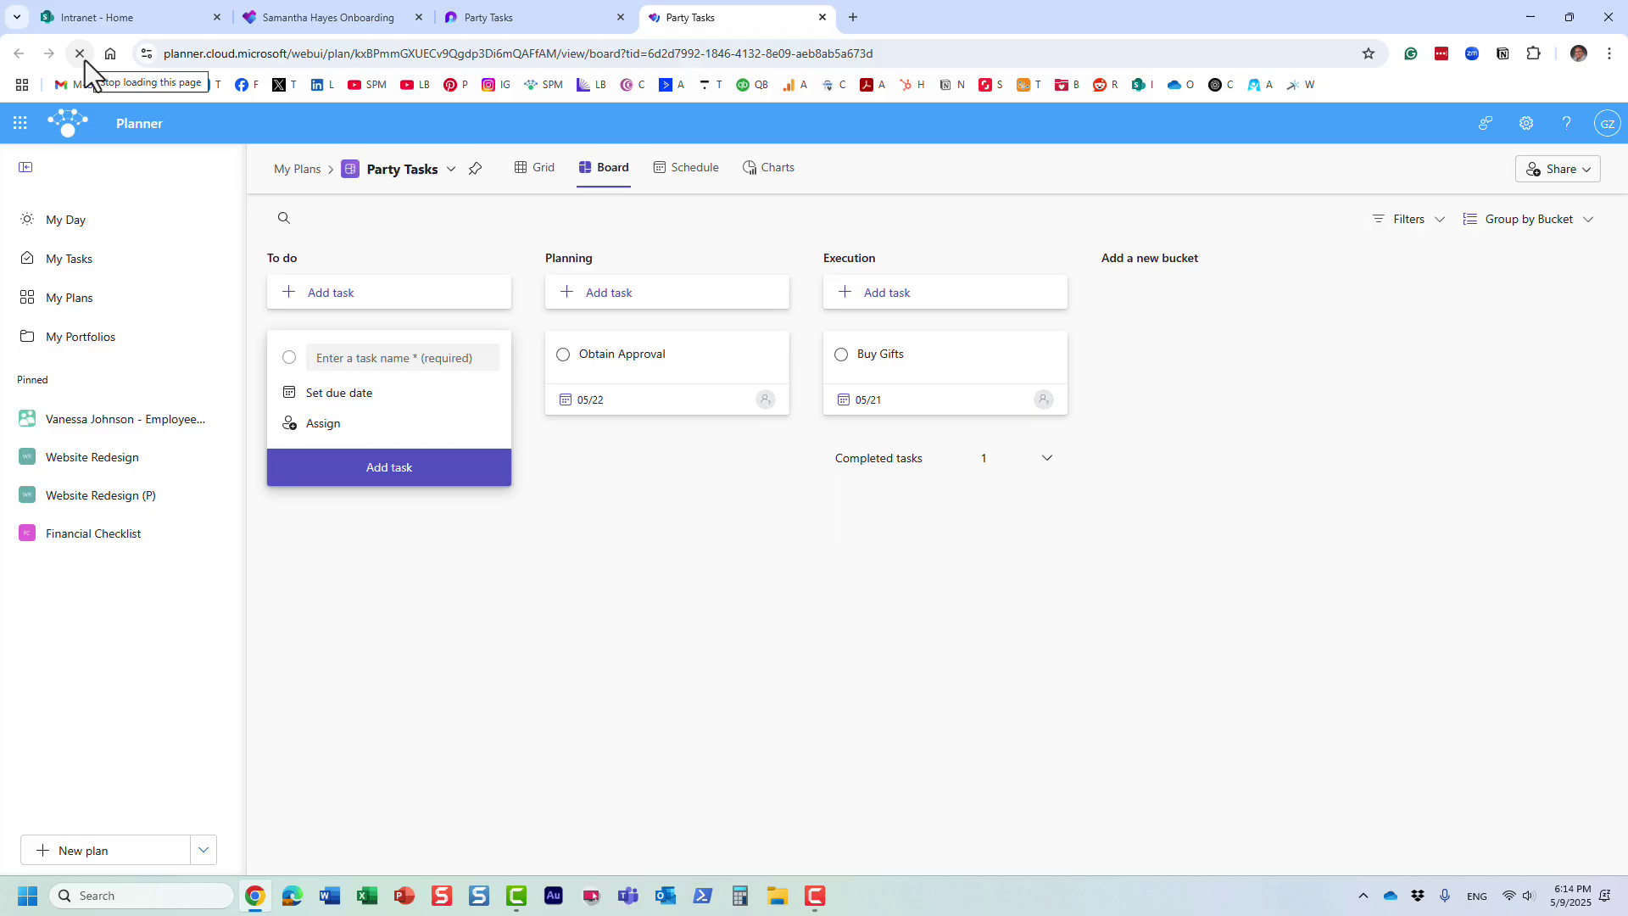
# Step: Expand the completed tasks under Execution in Planner, comparing against the Loop page
pyautogui.click(1045, 465)
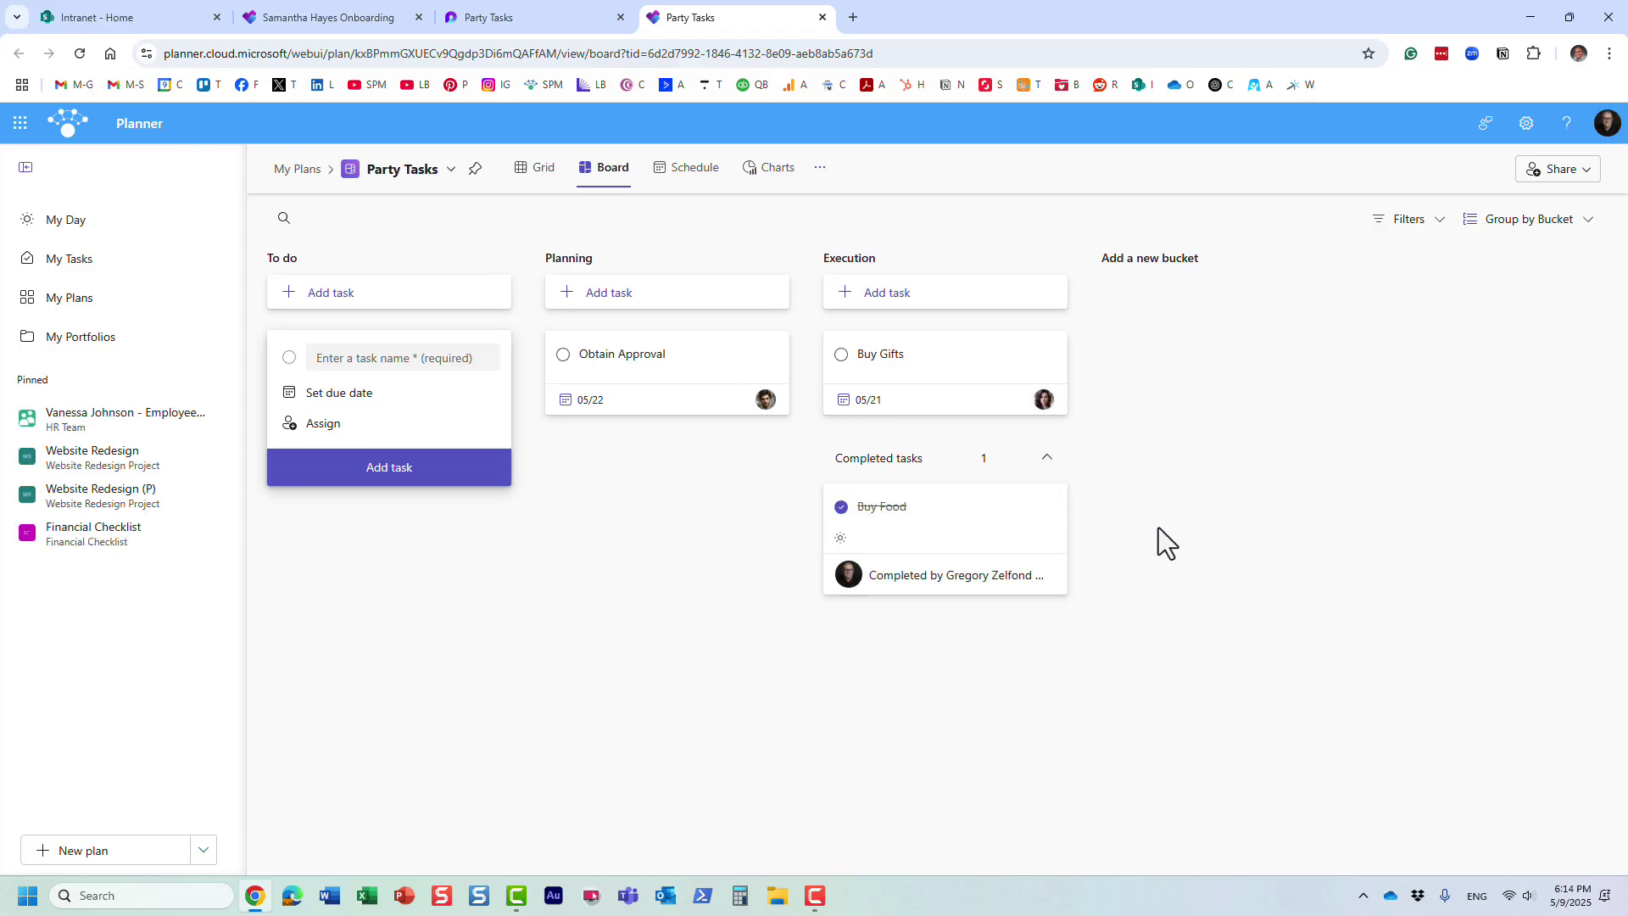
pyautogui.click(503, 22)
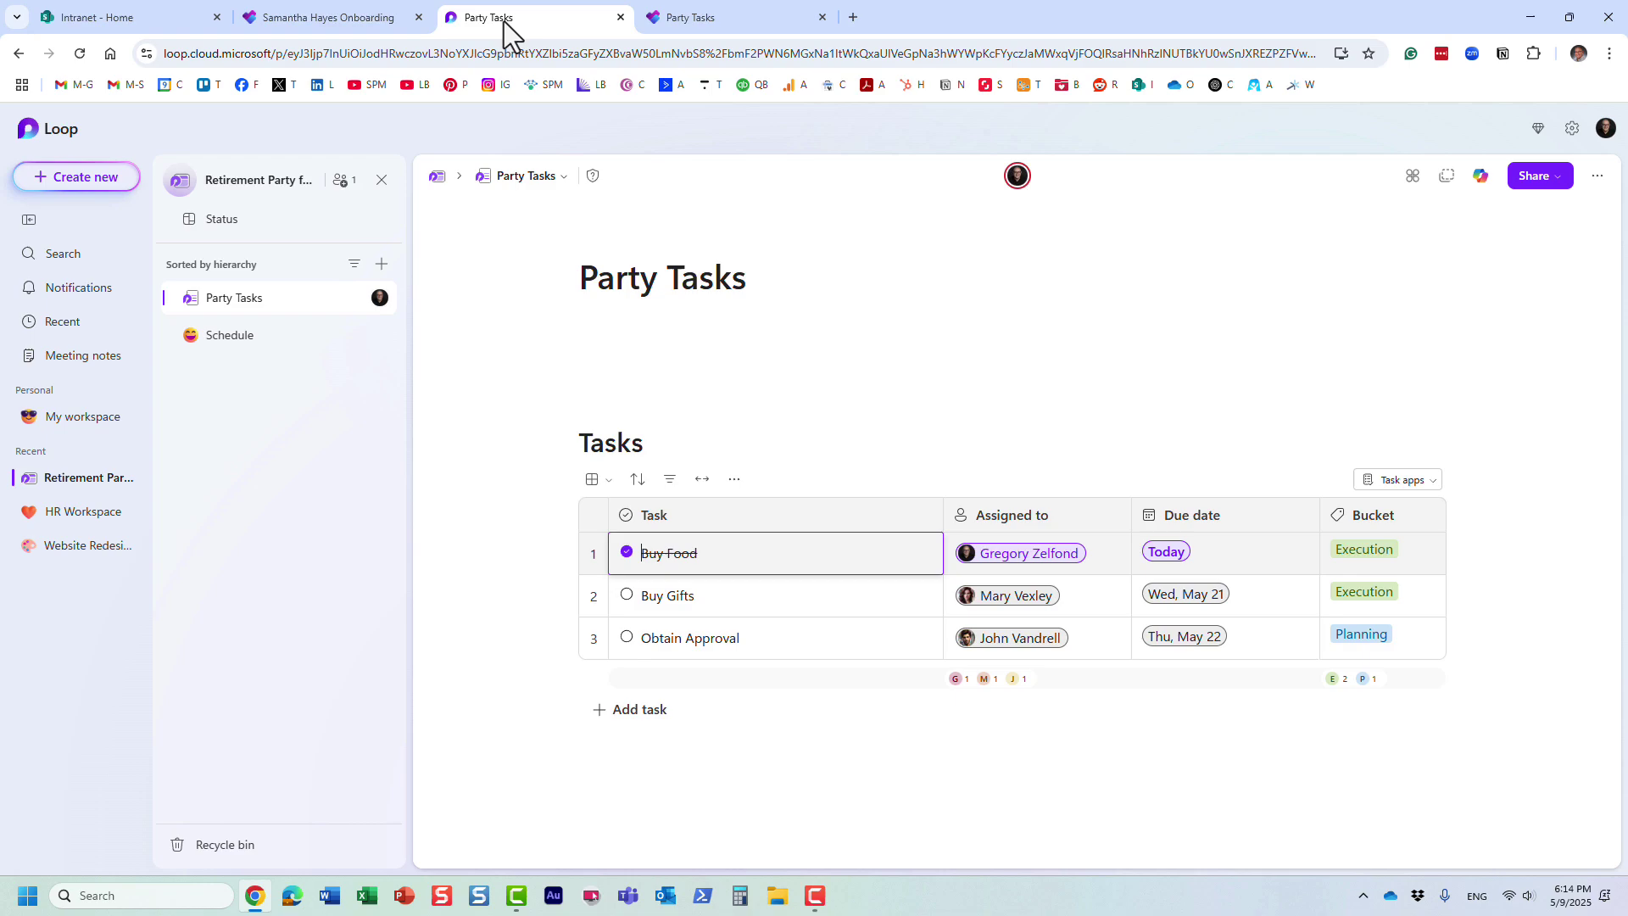
pyautogui.click(731, 20)
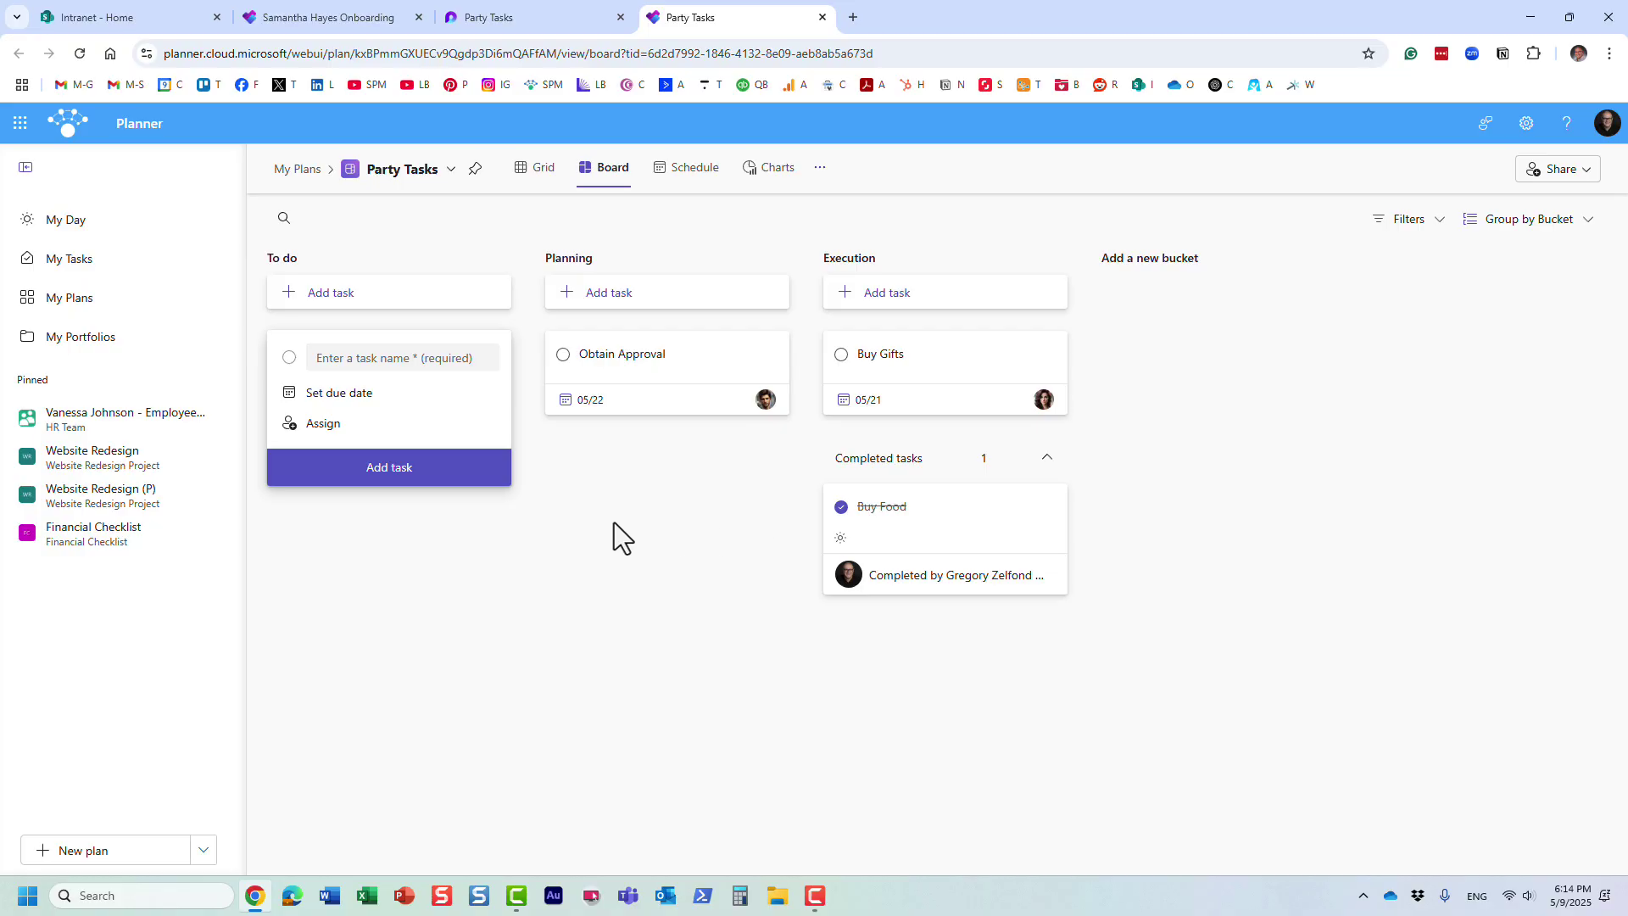
# Step: Check Buy Food under My Tasks, then reopen the Party Tasks plan from My Plans
pyautogui.click(74, 269)
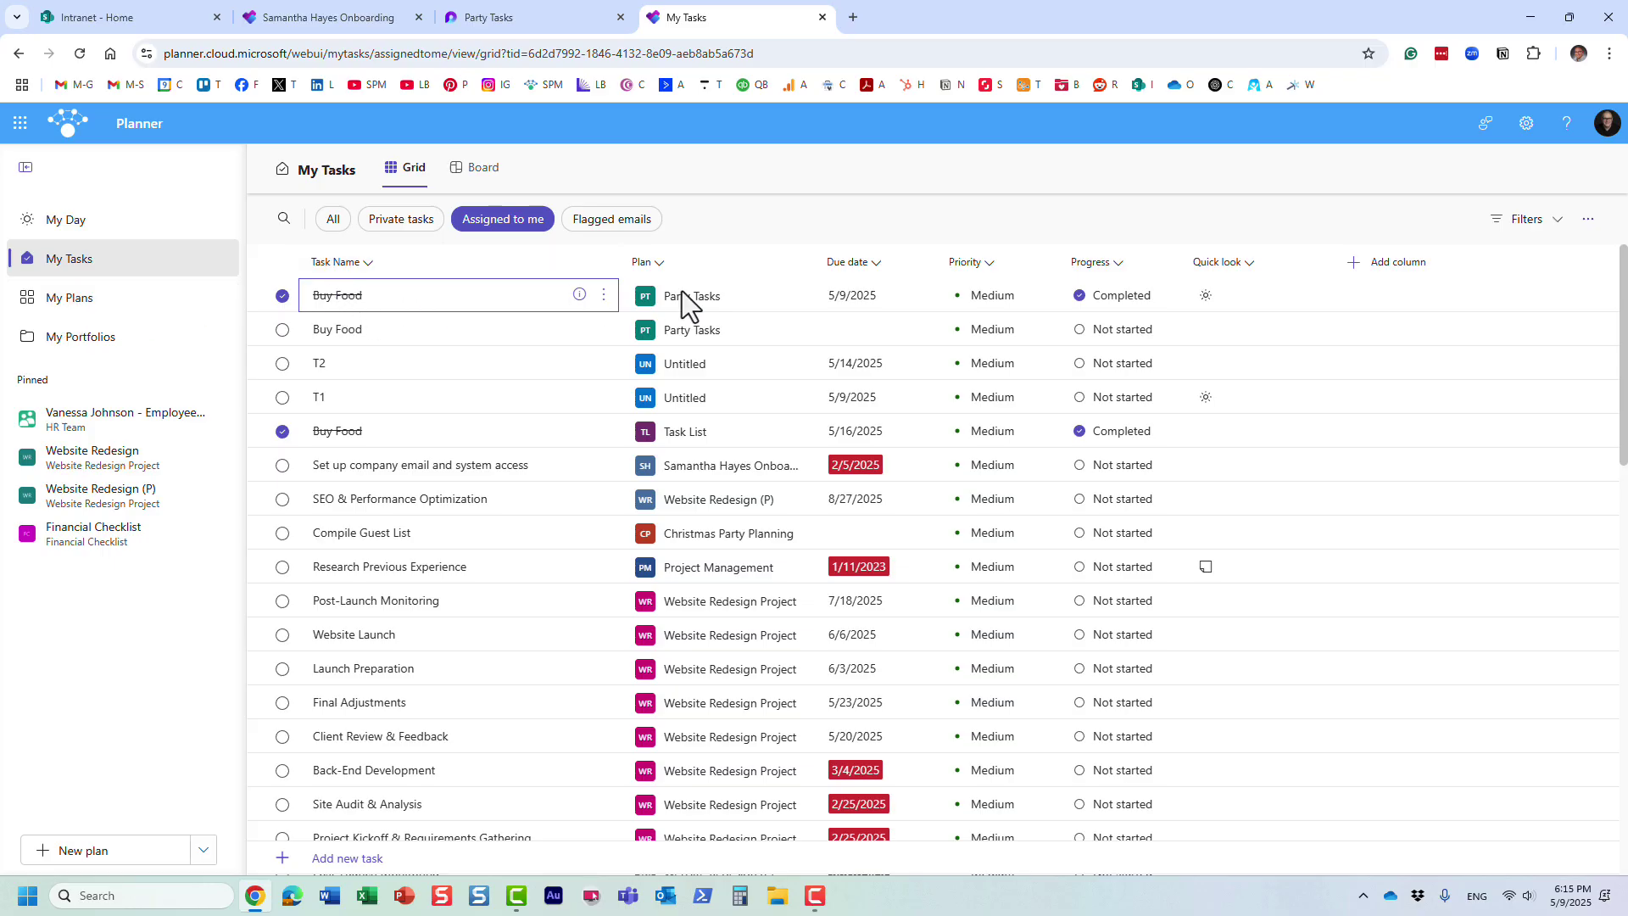
pyautogui.click(63, 301)
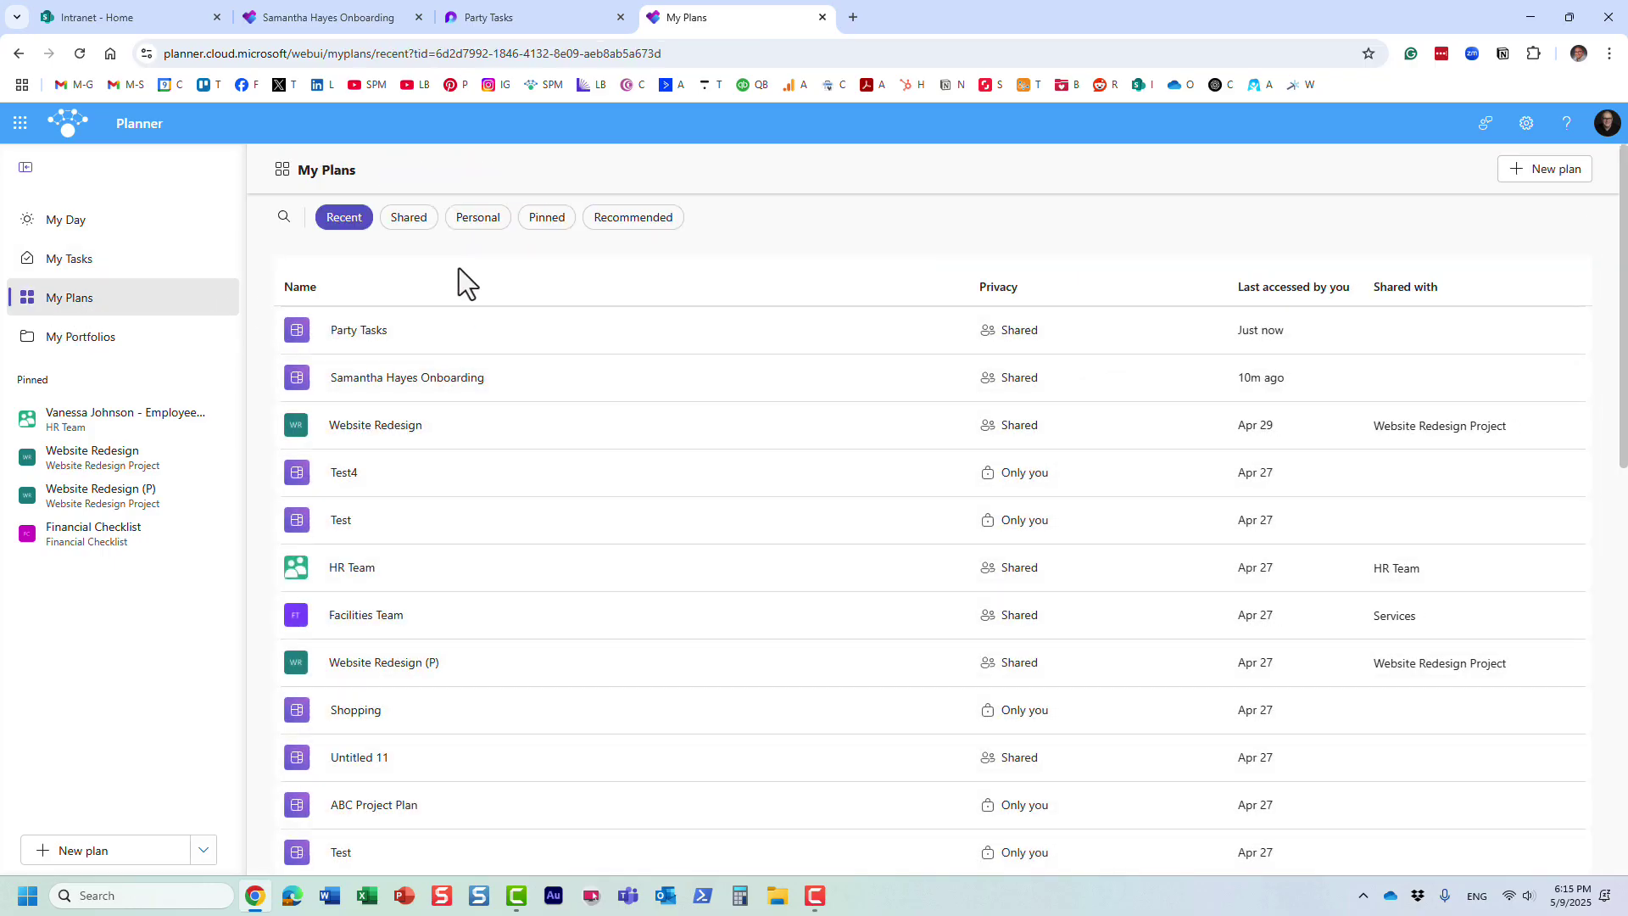
pyautogui.click(366, 332)
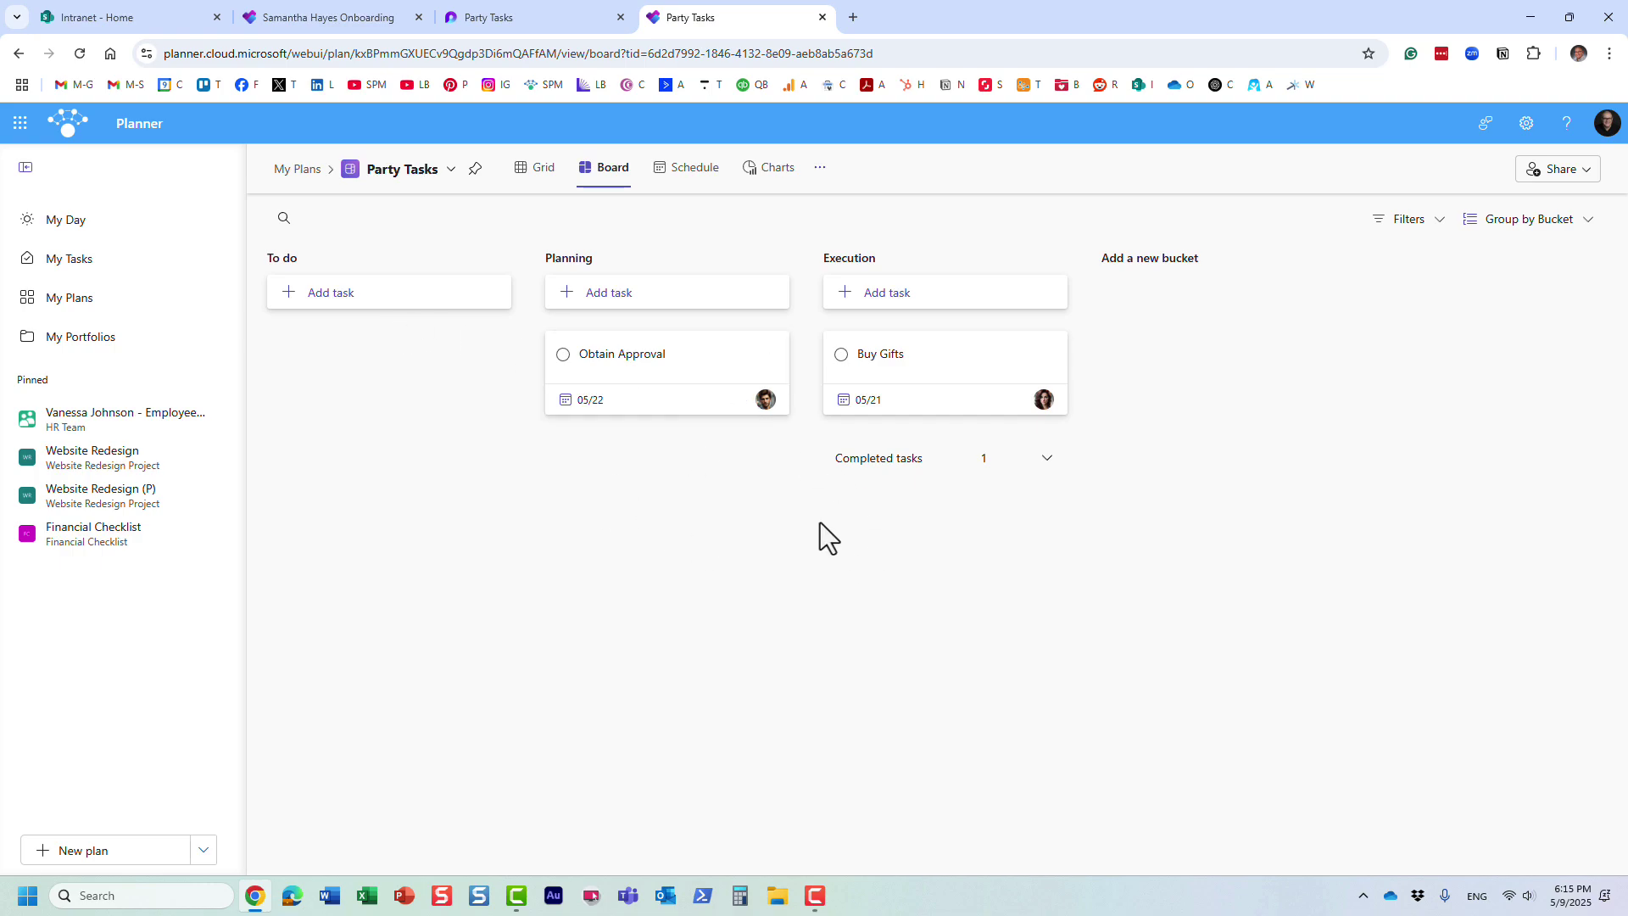
# Step: Switch back to the Loop Party Tasks page with Ctrl+Shift+Tab
pyautogui.hotkey('ctrl', 'shift', 'Tab')
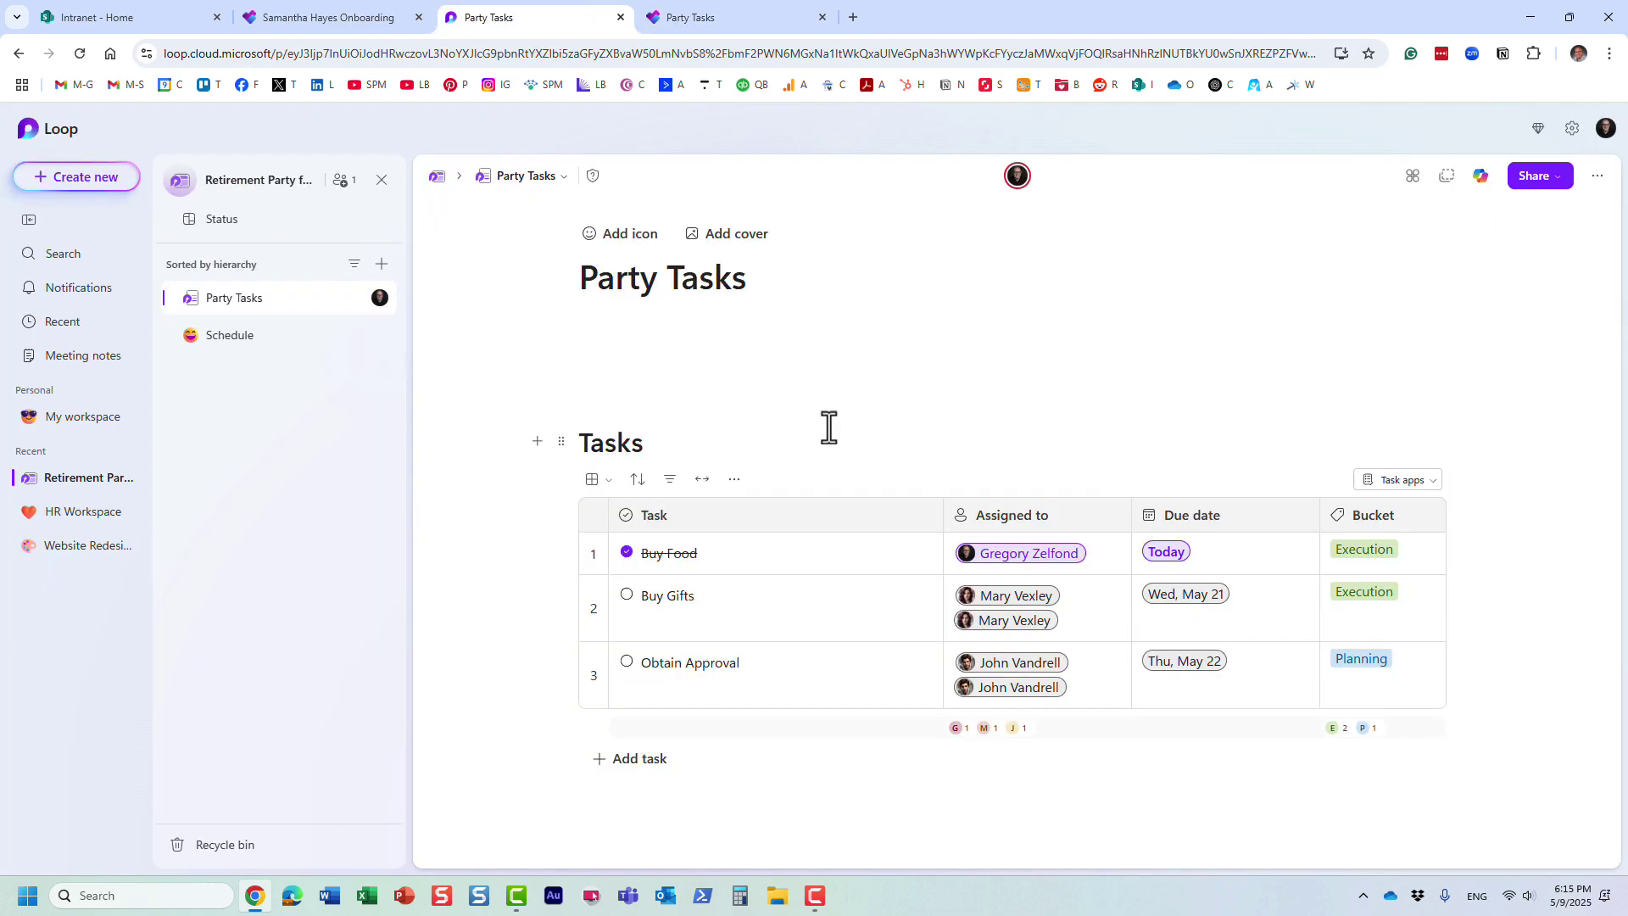